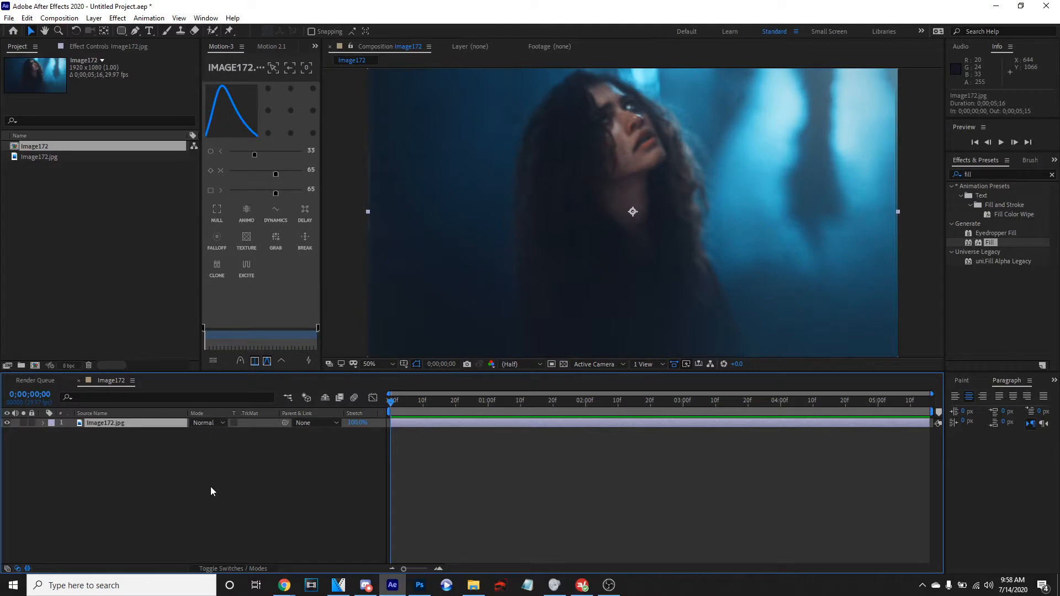
- Duplicate the Image172.jpg layer in the Image172 composition and preview it
key(s)
key(ctrl+d)
right_click(152, 425)
click(293, 414)
key(space)
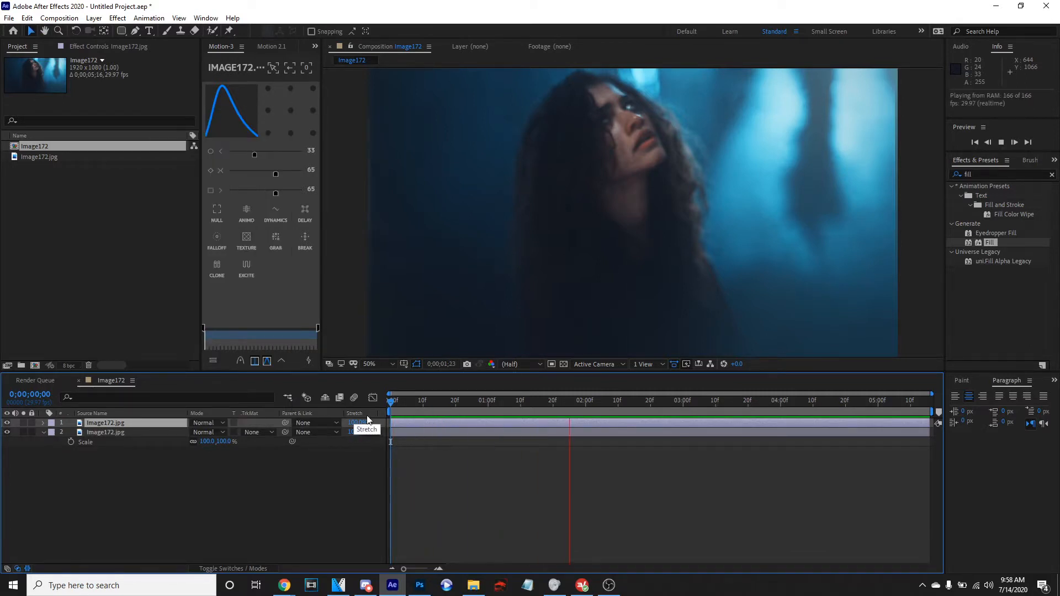
- Shorten the work area to end at about 0;00;02;13 and trim the composition to the work area
key(space)
drag(932, 412, 637, 413)
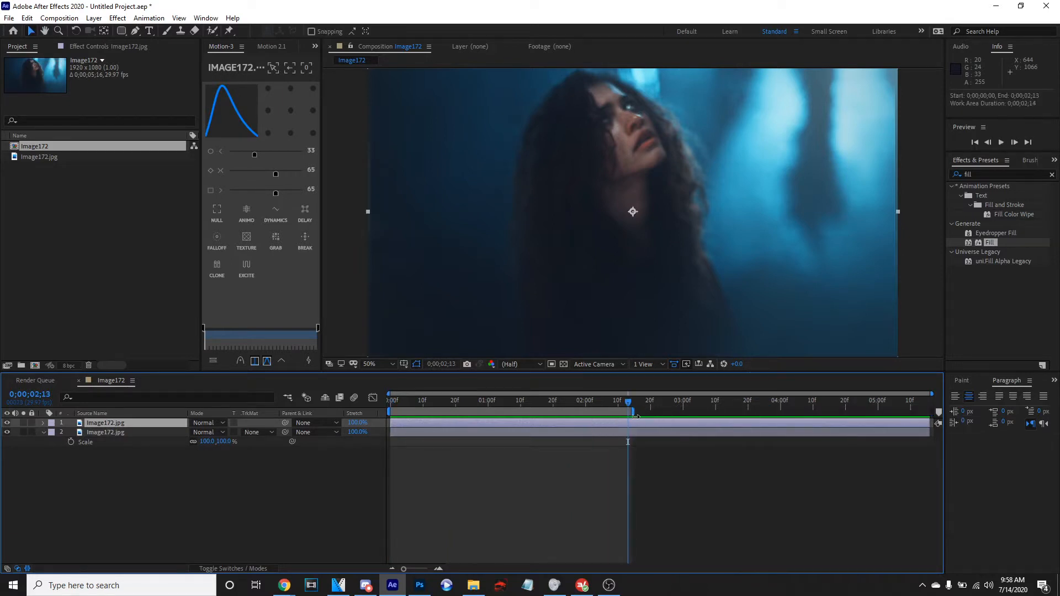
right_click(612, 413)
click(641, 442)
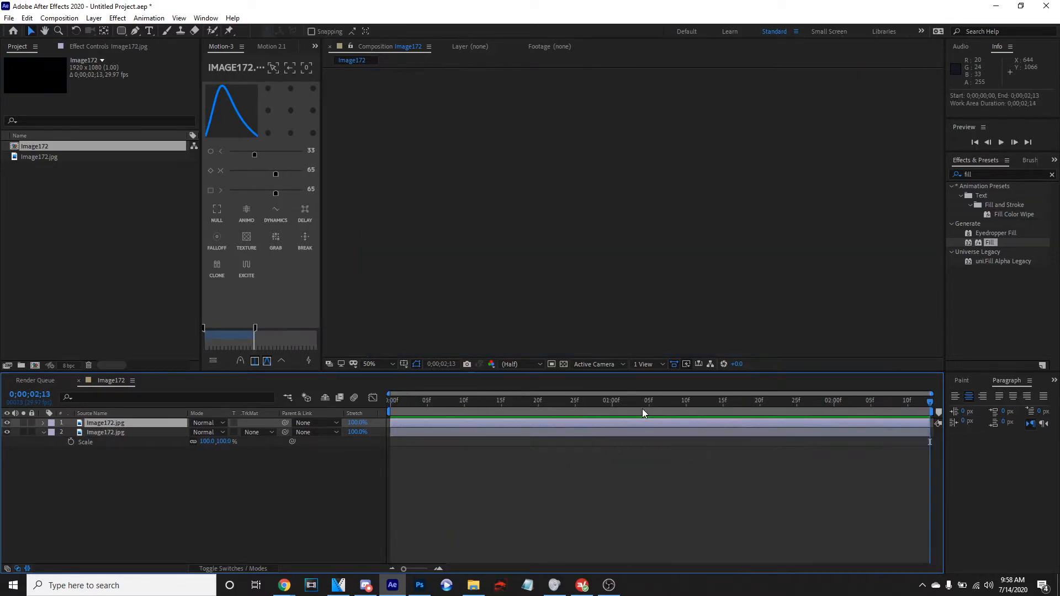
key(space)
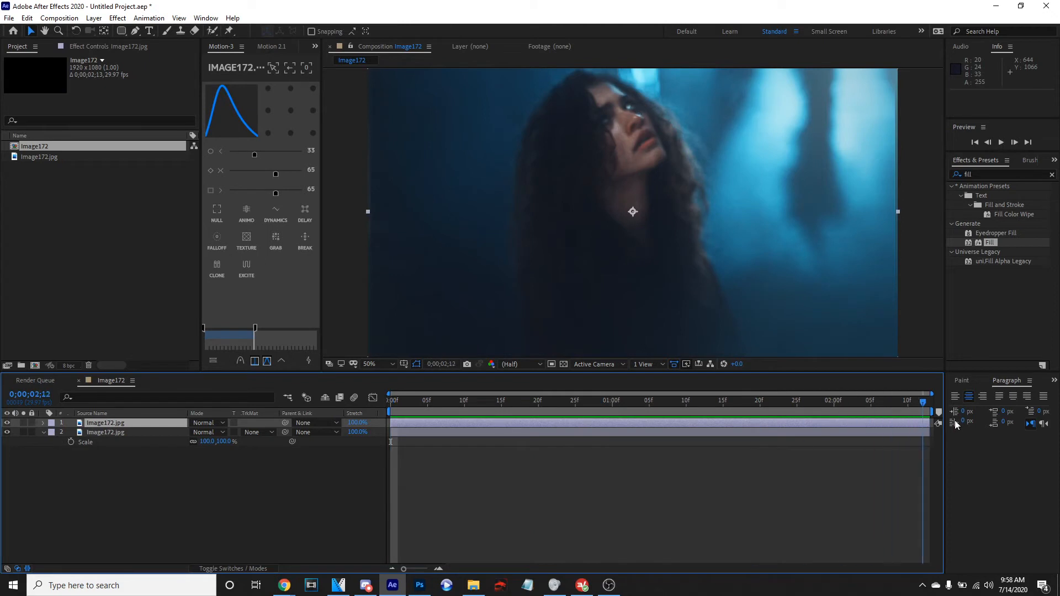
click(924, 441)
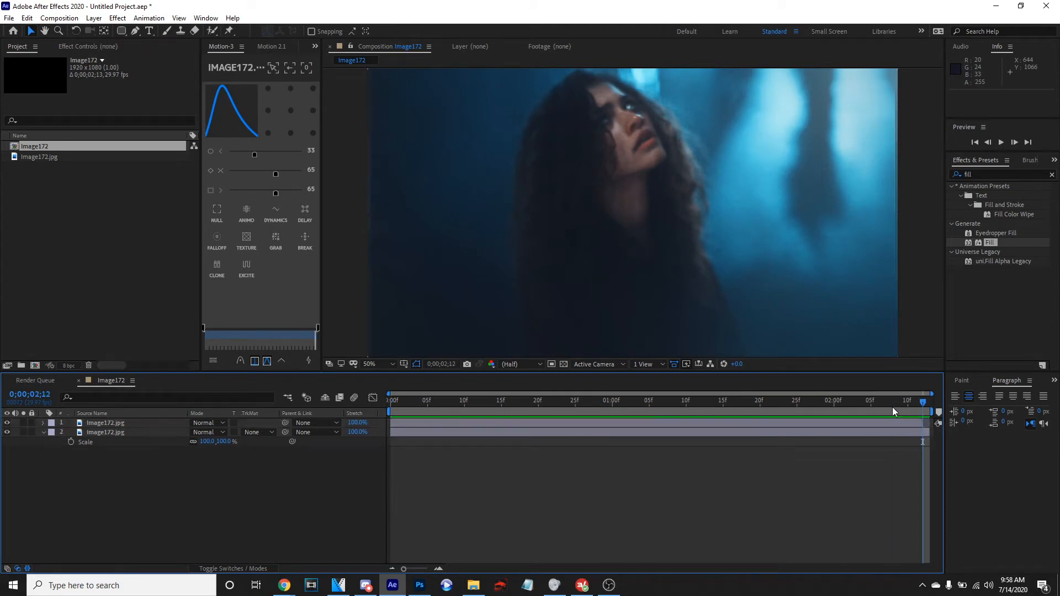
key(Home)
click(913, 432)
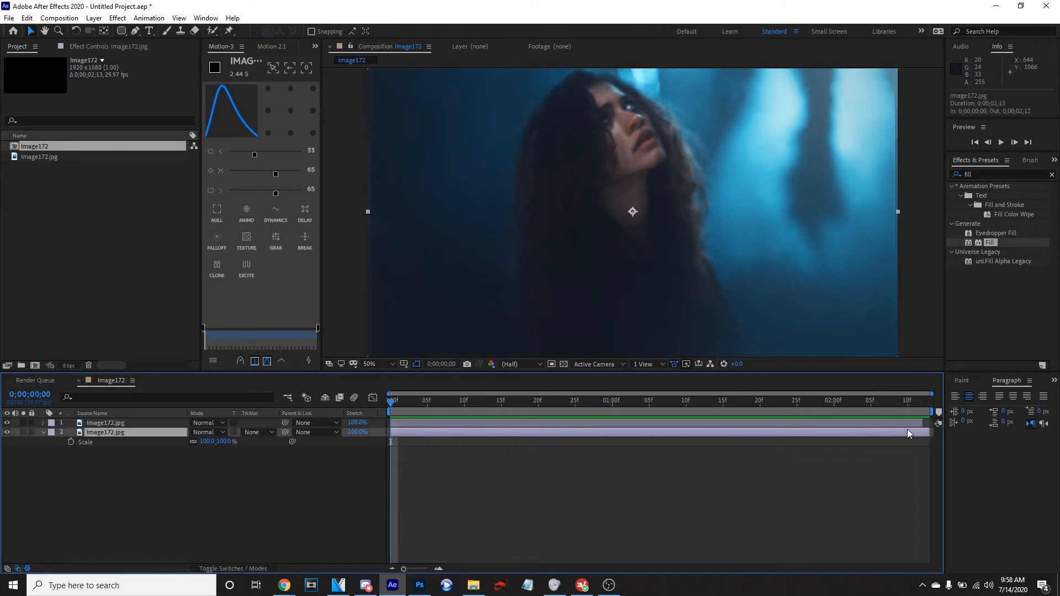
drag(916, 398, 922, 406)
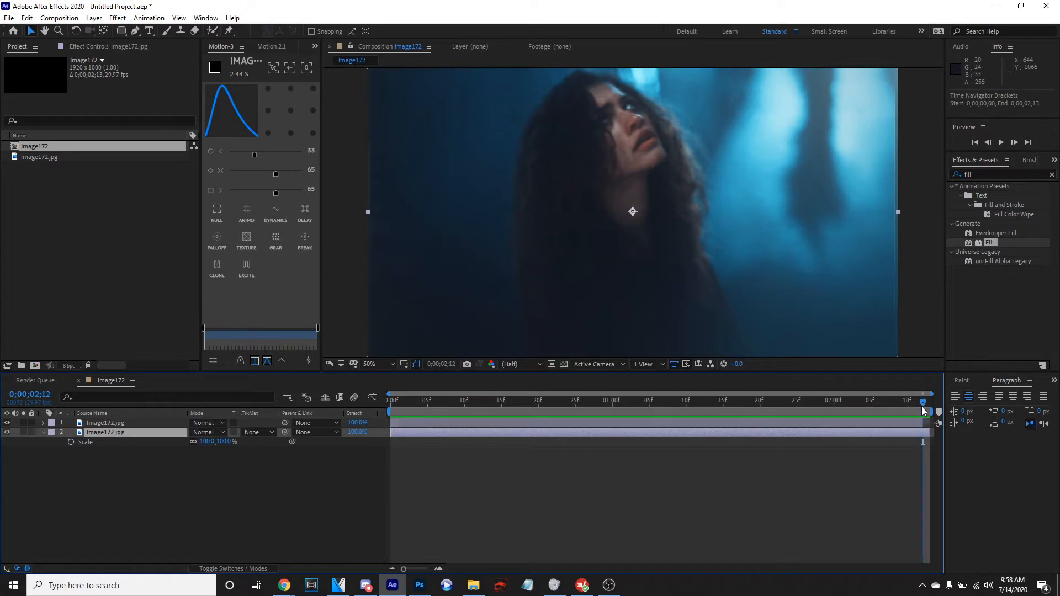
key(ctrl+d)
key(Delete)
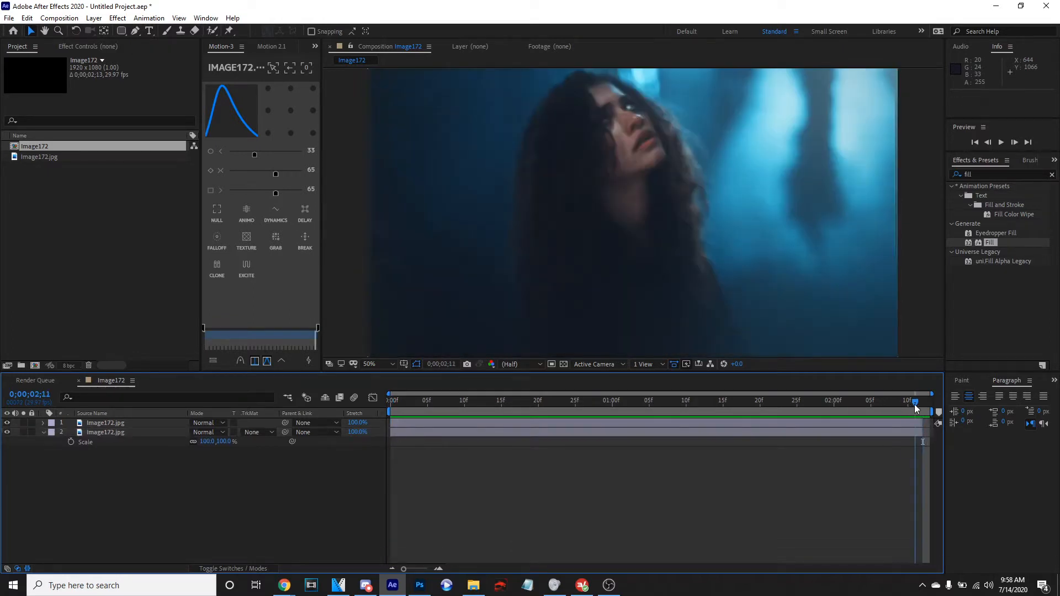
key(Home)
click(927, 424)
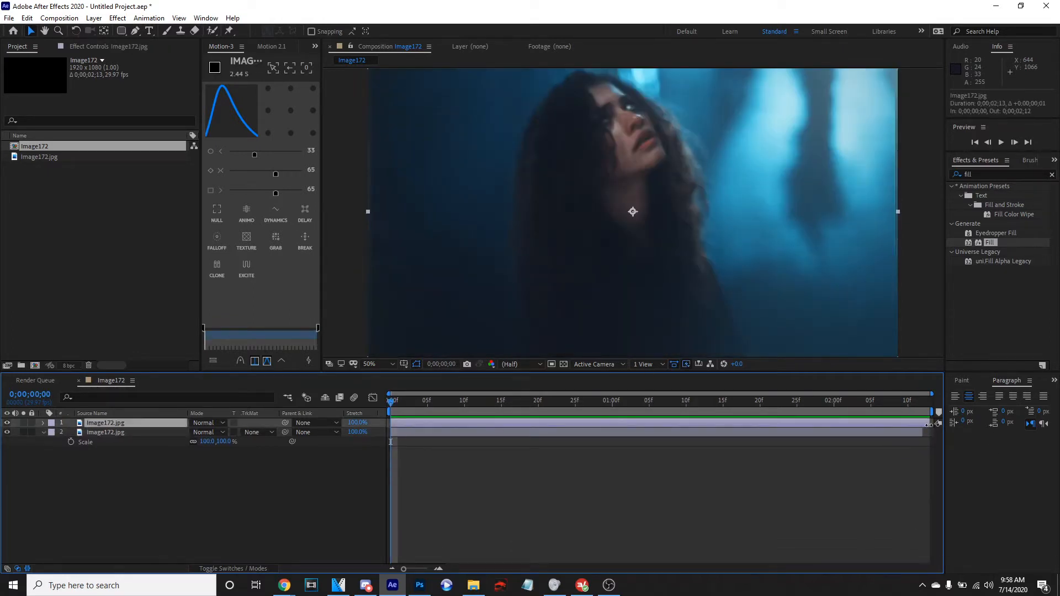
click(926, 433)
key(space)
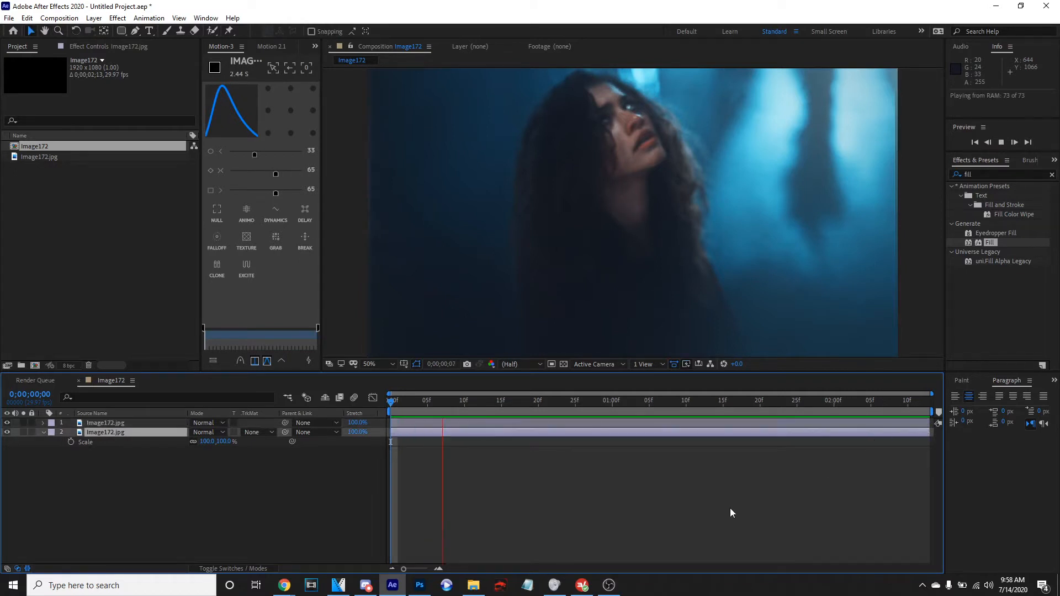
- Pre-compose the upper Image172.jpg layer as SCROLL LEFT, moving all attributes into the new composition and opening it
click(45, 433)
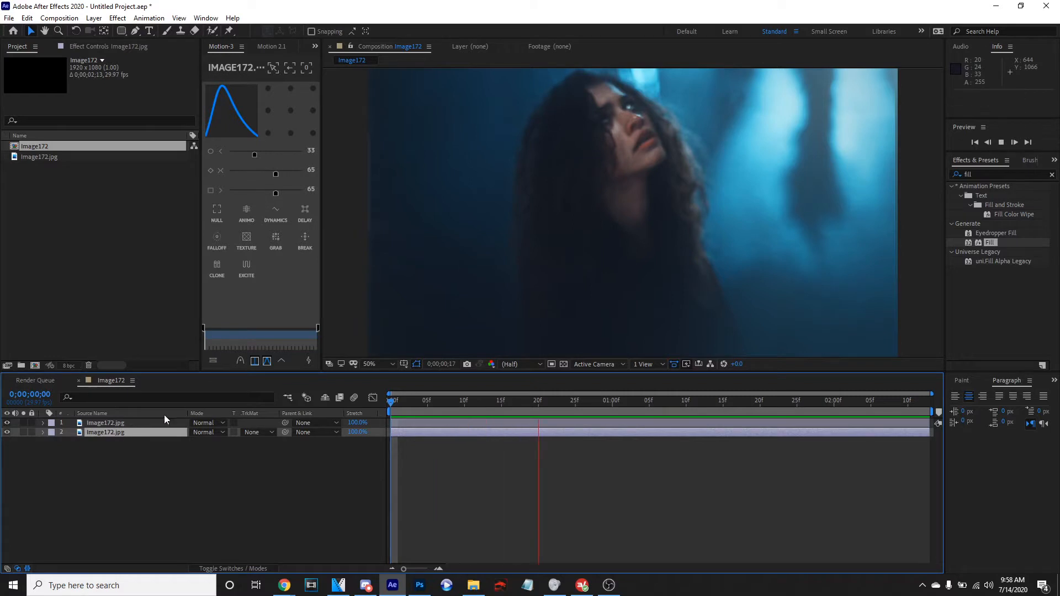
click(124, 465)
click(108, 432)
click(104, 422)
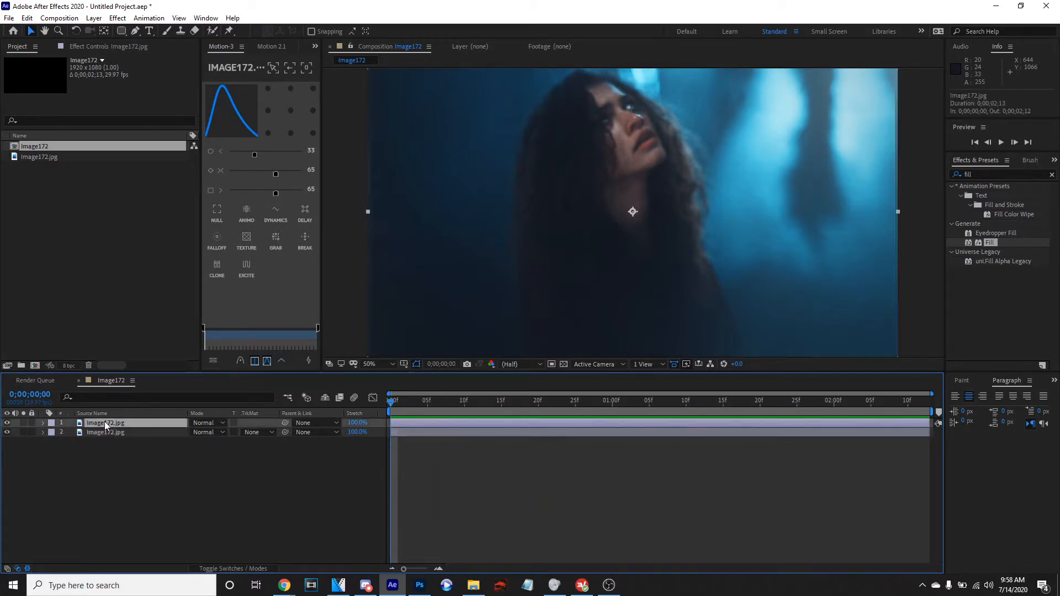
right_click(104, 422)
click(97, 423)
right_click(96, 423)
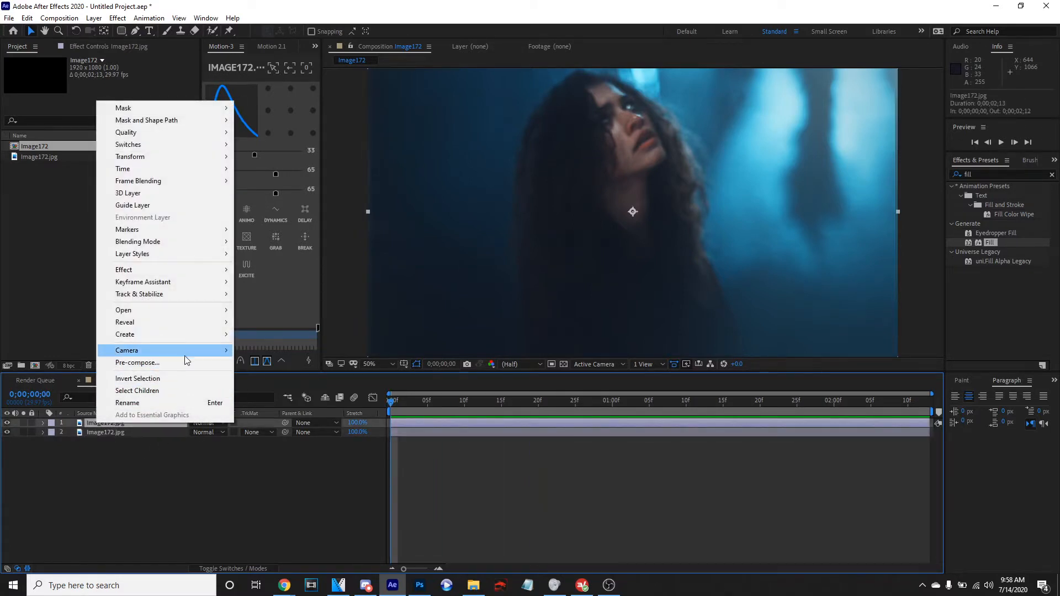
click(186, 363)
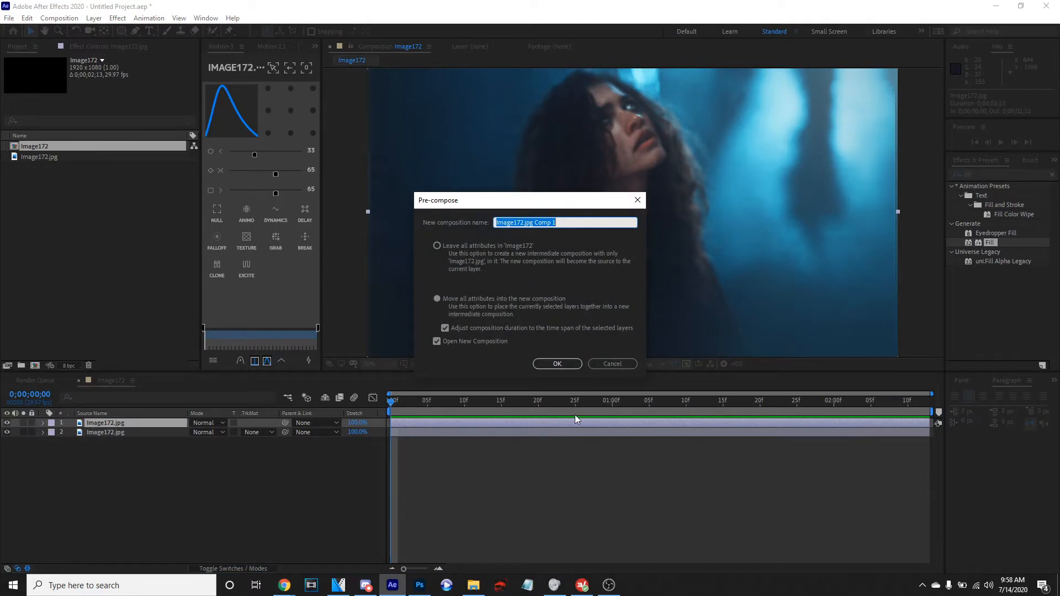
text(SCROLL LEFT)
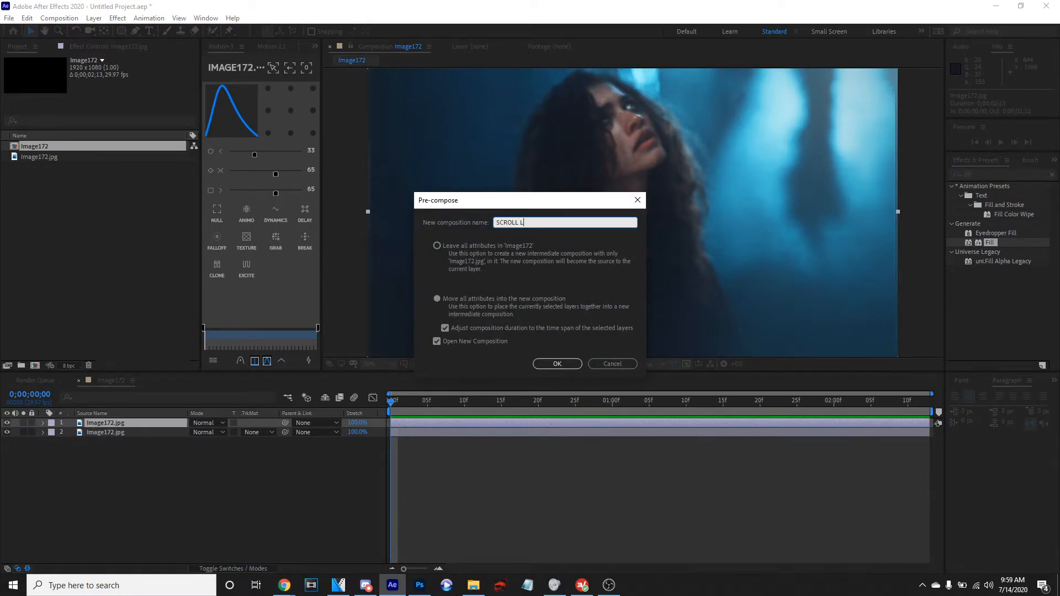
click(558, 364)
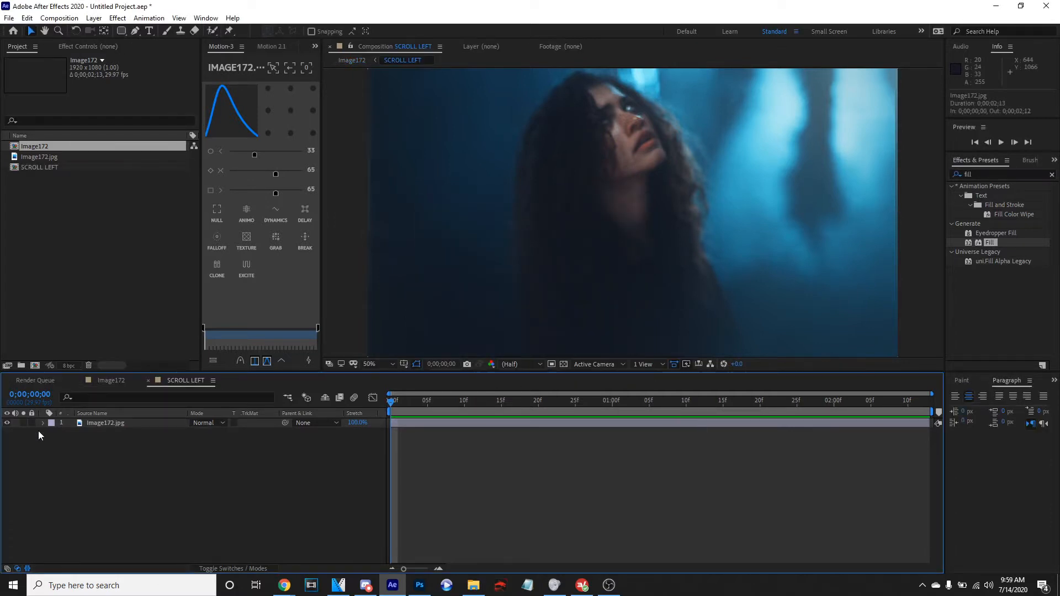
- Reduce the SCROLL LEFT composition's width to 1090 px in its composition settings
click(59, 17)
click(124, 49)
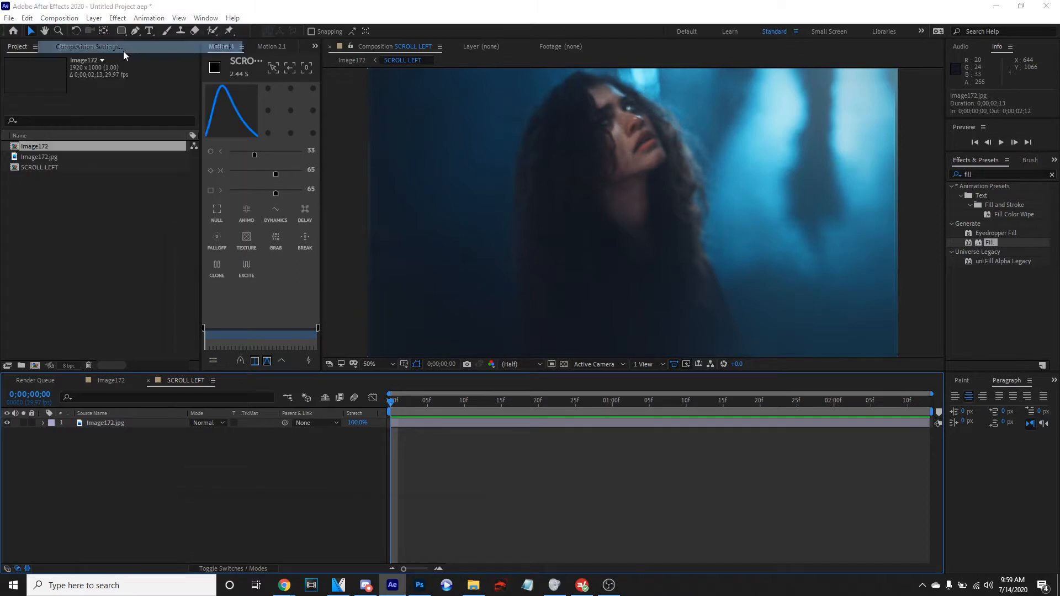
drag(246, 282, 178, 289)
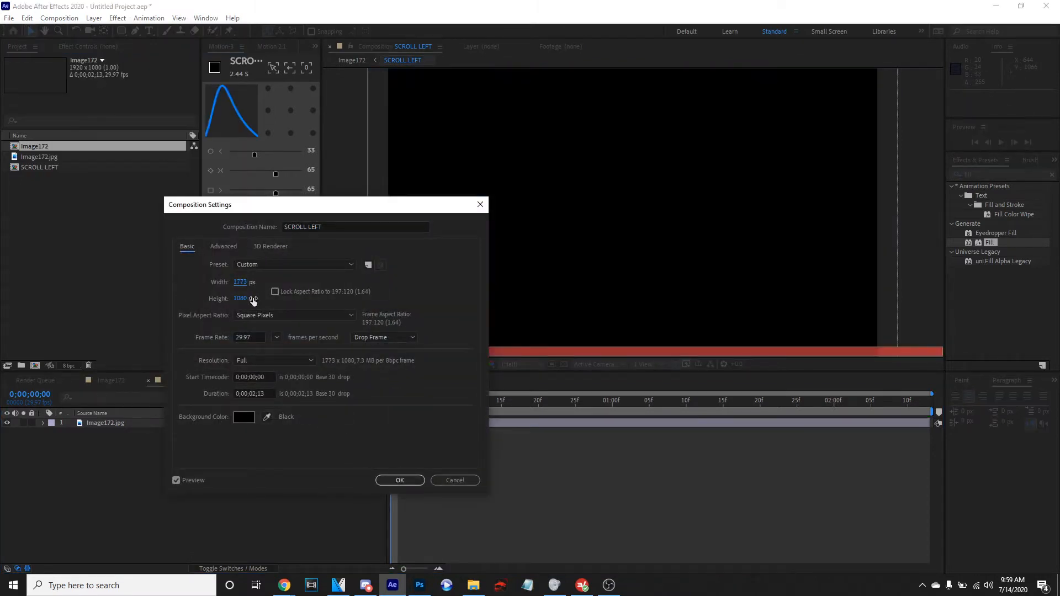
drag(242, 285, 342, 283)
drag(241, 289, 171, 290)
drag(240, 282, 85, 289)
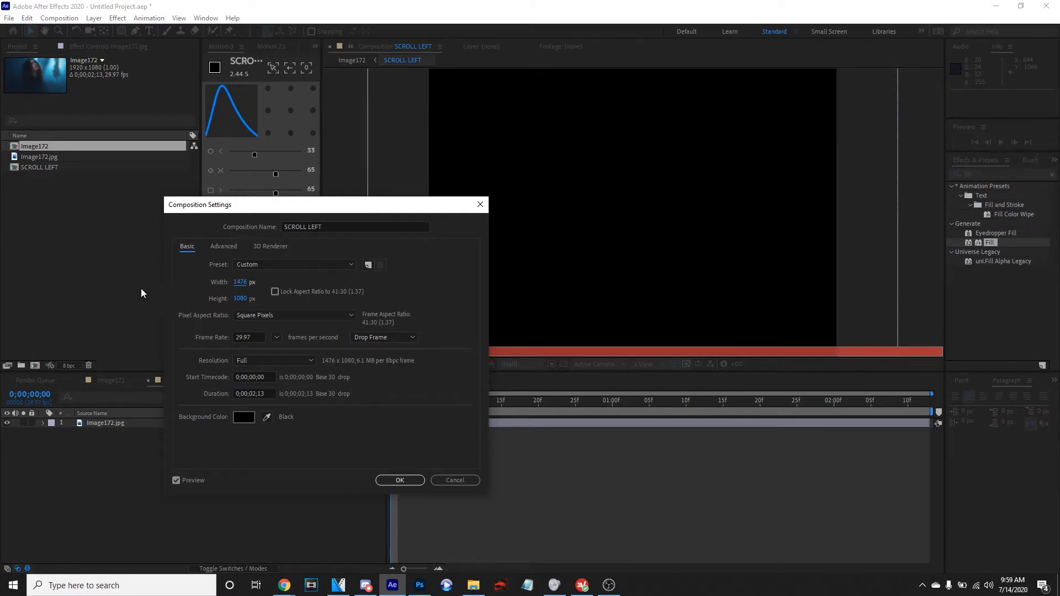
drag(242, 289, 35, 293)
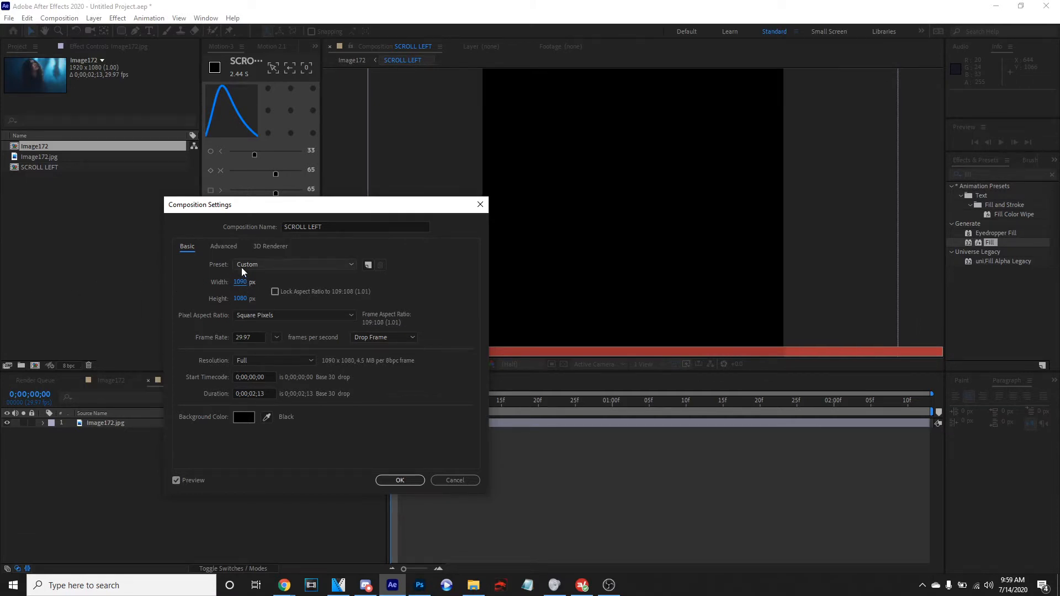
click(404, 482)
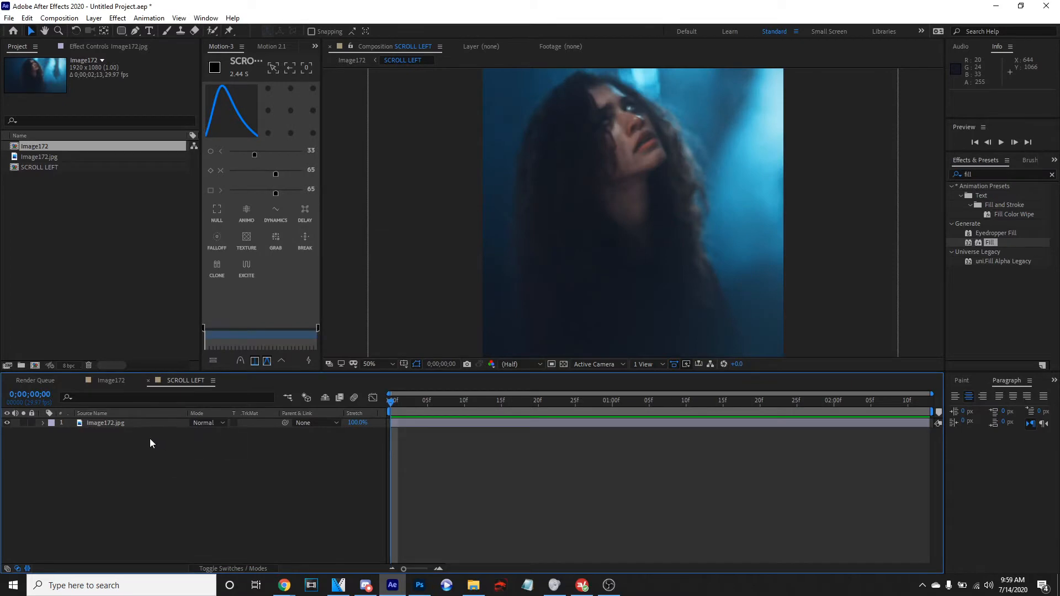
- Reposition the image inside SCROLL LEFT to about 627, 526 so the subject is reframed, and return to the Image172 composition
click(125, 423)
drag(585, 206, 608, 197)
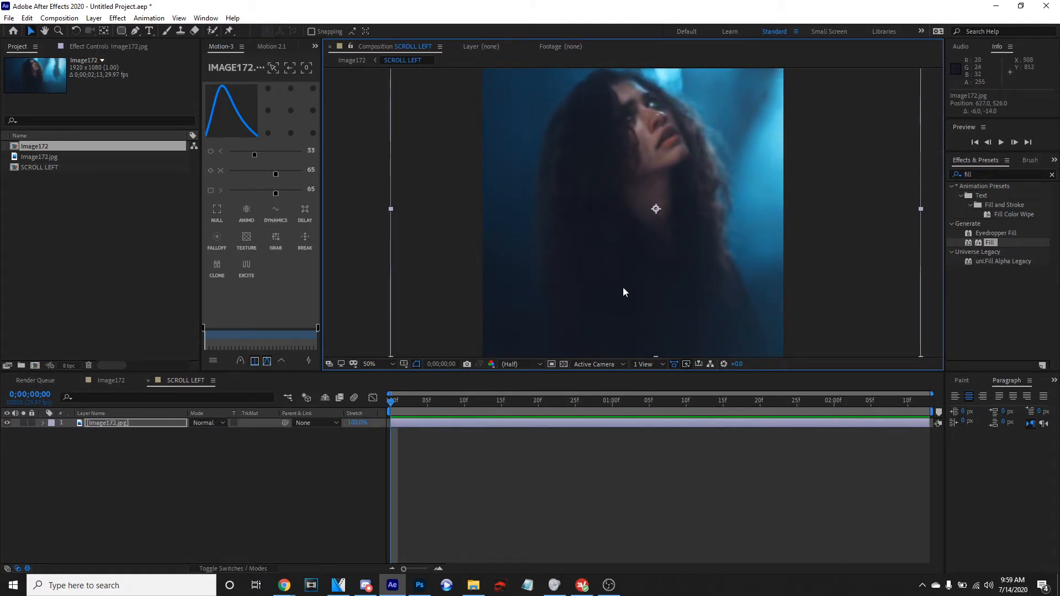
click(102, 382)
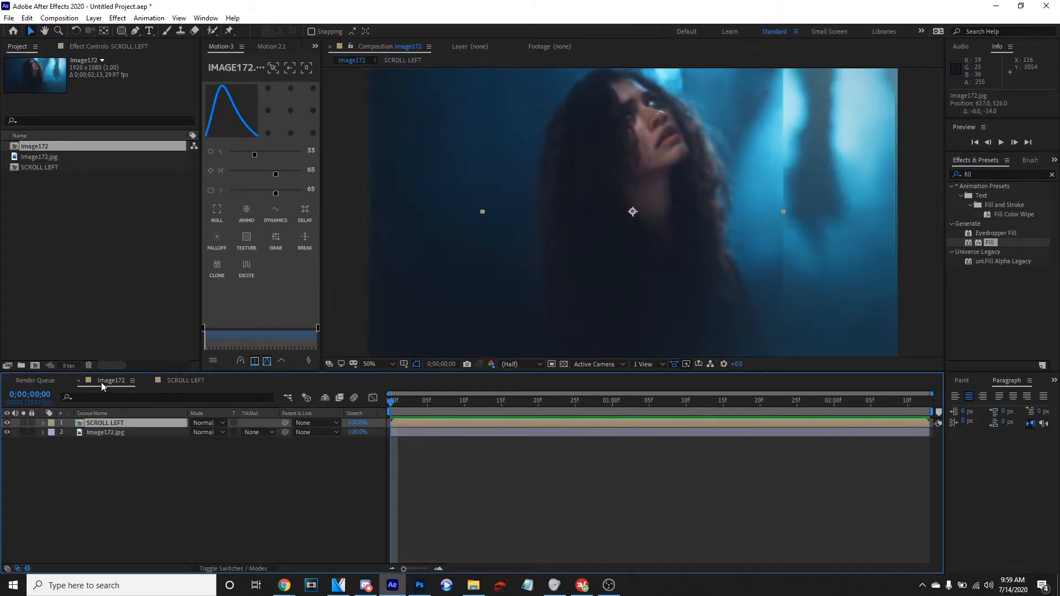
- Move the SCROLL LEFT layer to about 534, 540 and scale it down to 63%
click(115, 422)
key(p)
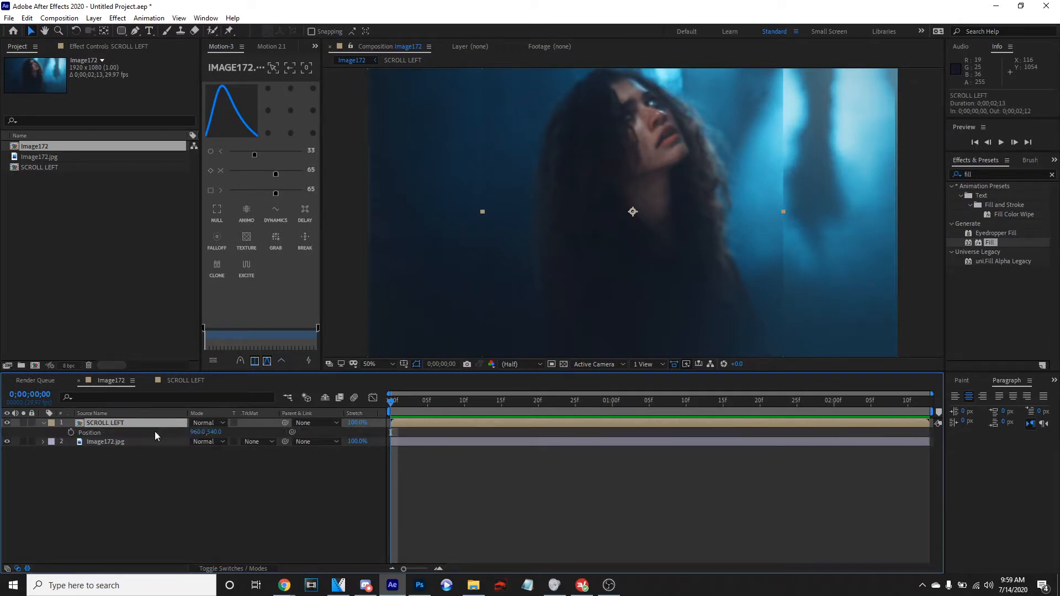
drag(197, 432, 2, 436)
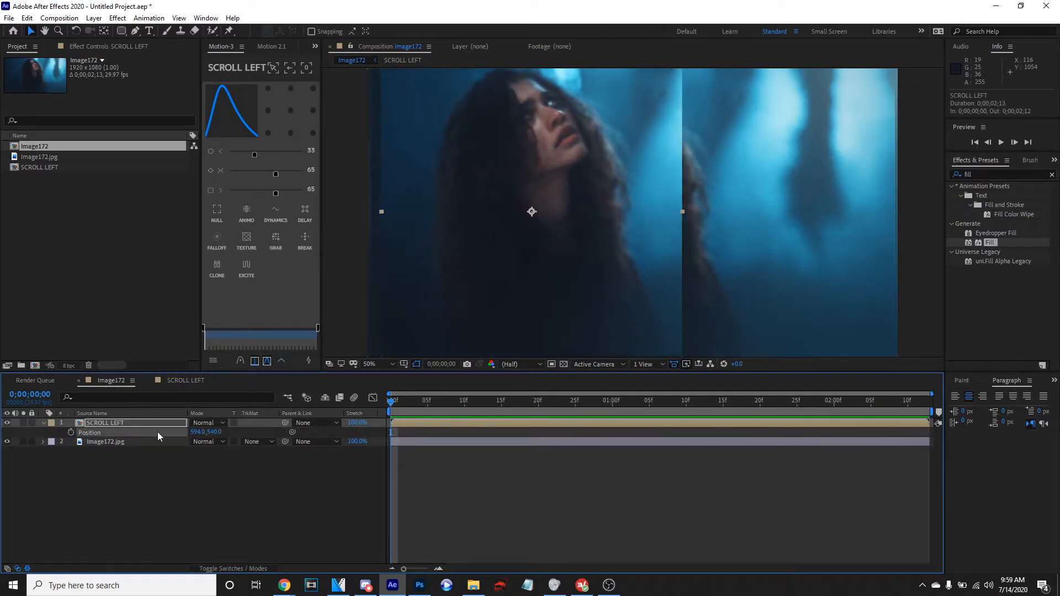
mouse_move(206, 432)
mouse_down()
mouse_move(171, 437)
mouse_move(224, 437)
mouse_move(197, 437)
mouse_up()
key(s)
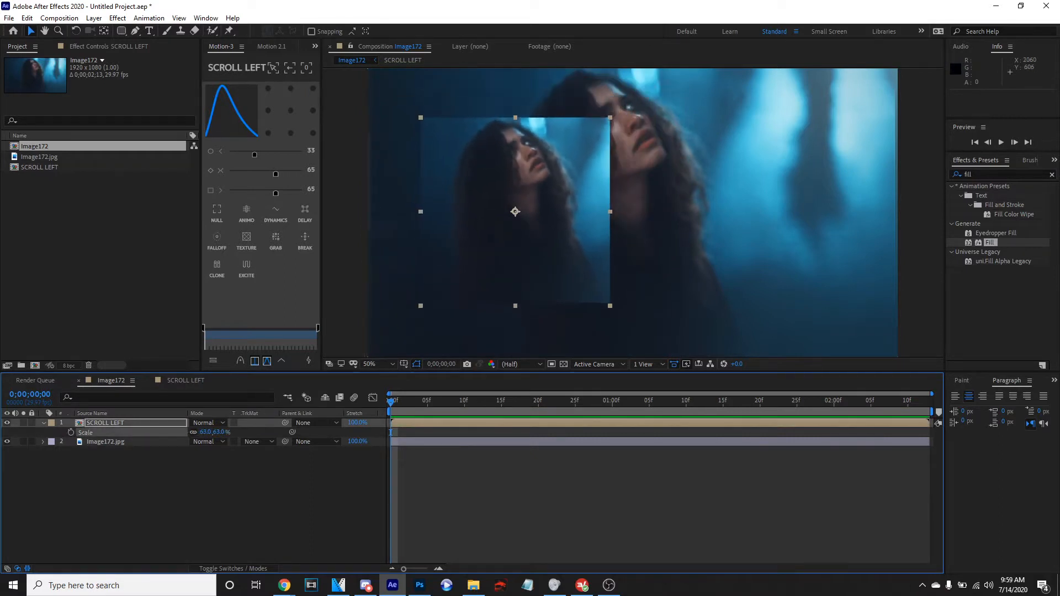
- Apply the Motion Tile effect to the SCROLL LEFT layer and raise its Output Height to 570
click(1008, 175)
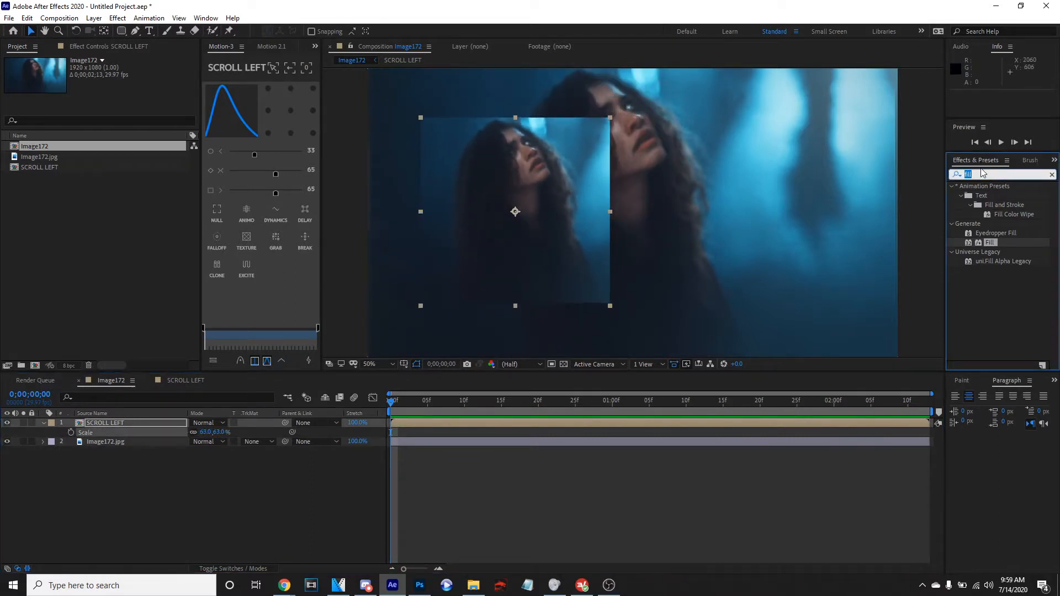
text(motio)
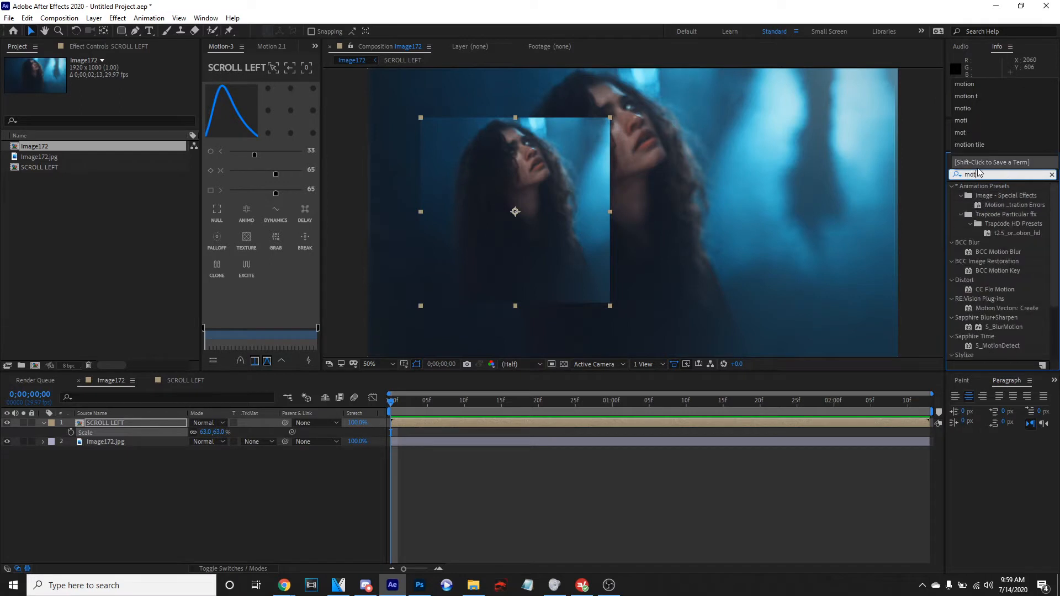
text(n)
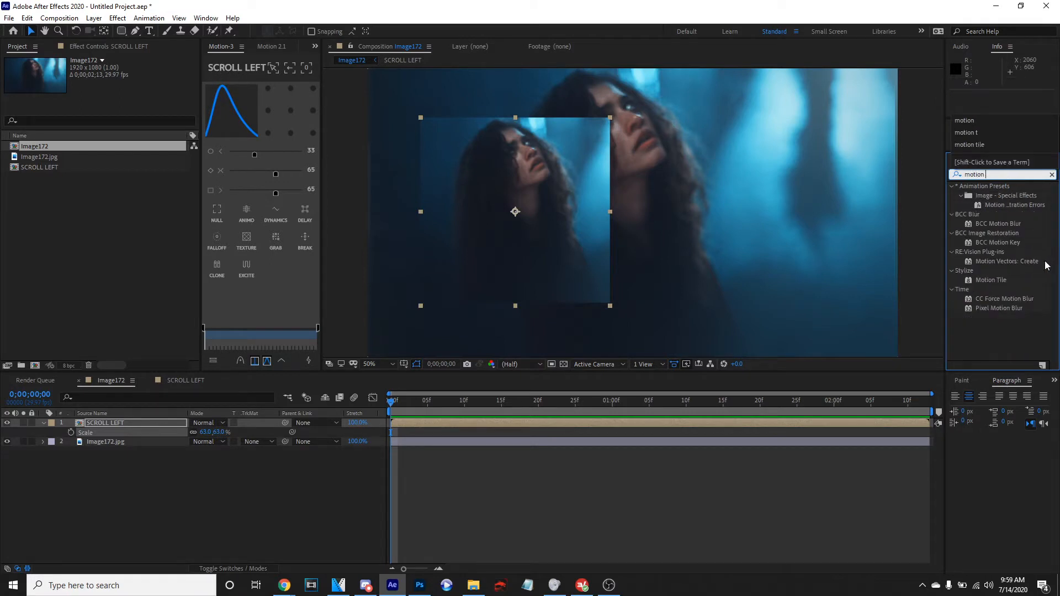
double_click(1005, 280)
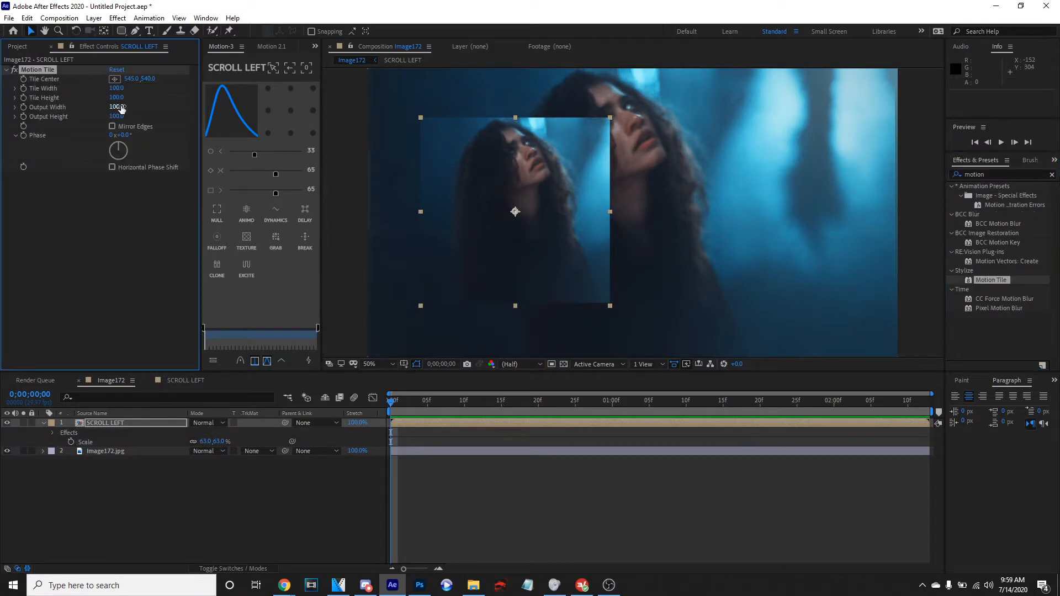
drag(122, 108, 147, 109)
key(ctrl+z)
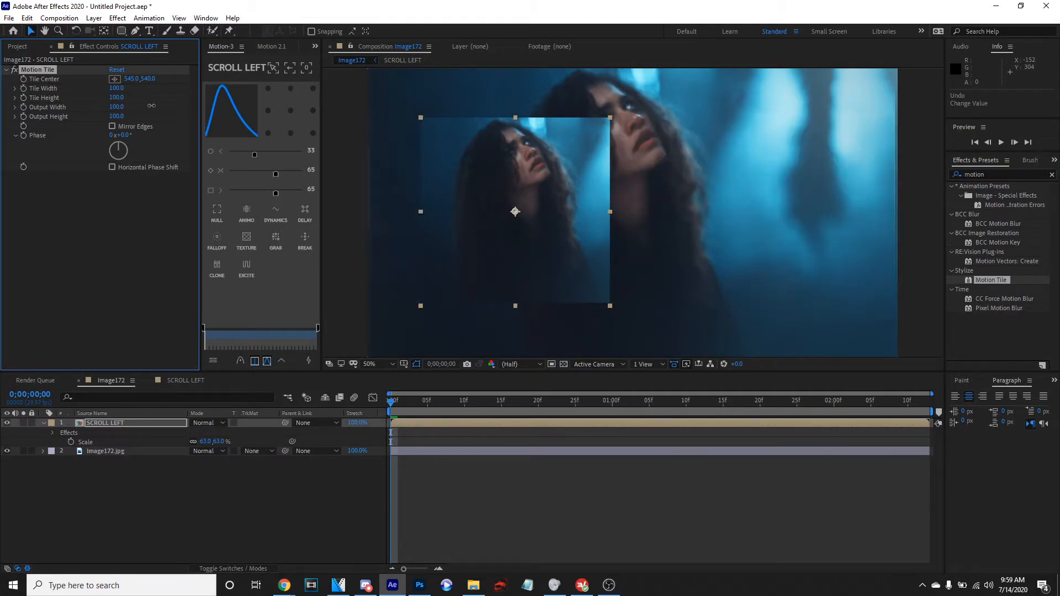
drag(117, 117, 148, 118)
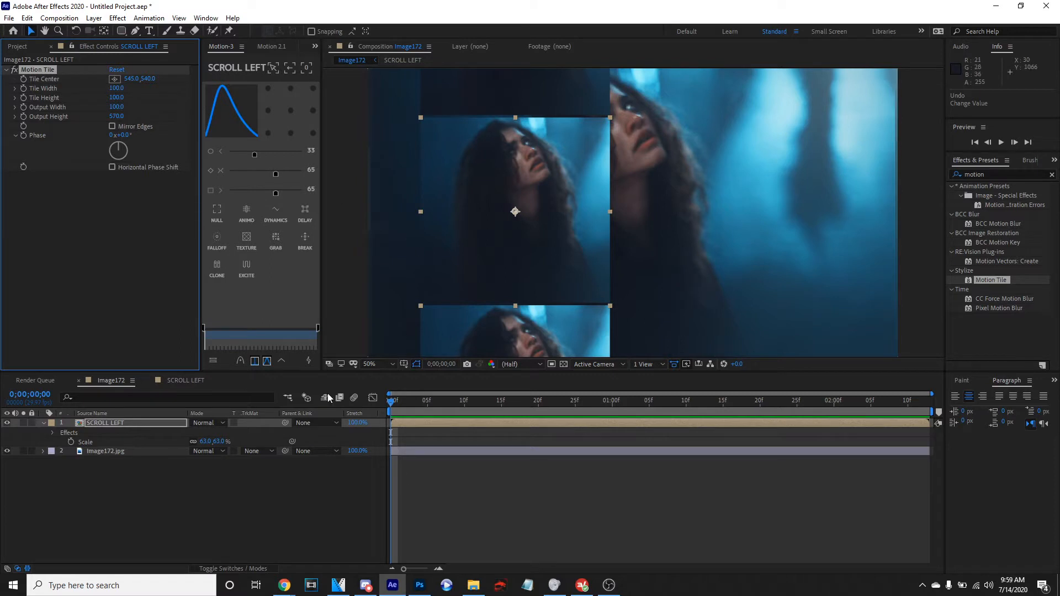
- Shift the tiled SCROLL LEFT layer to about 283, 540, scale it to 68%, and preview the composition
click(130, 421)
key(p)
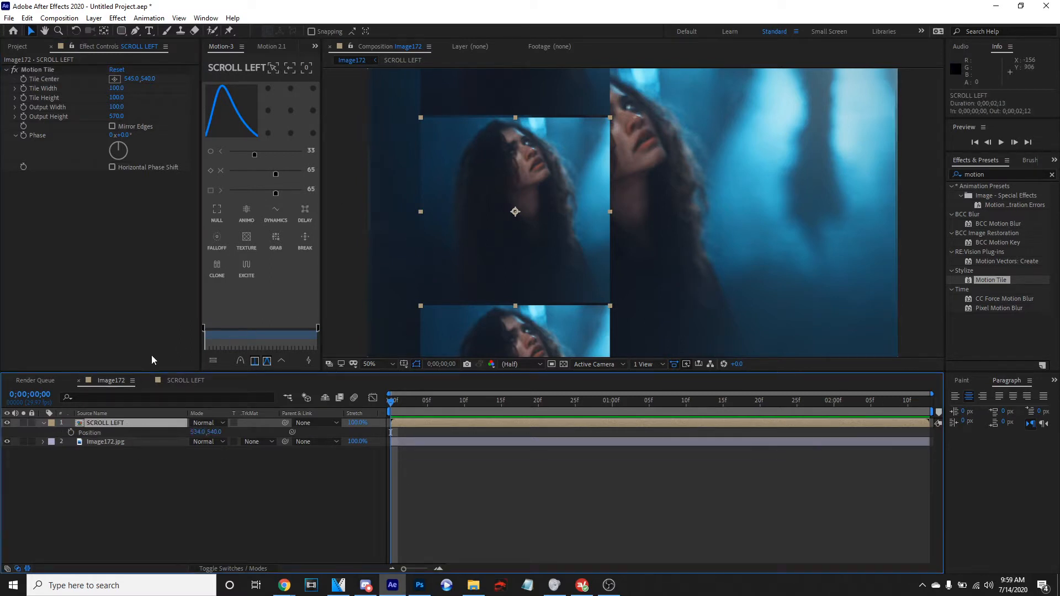
drag(197, 432, 140, 428)
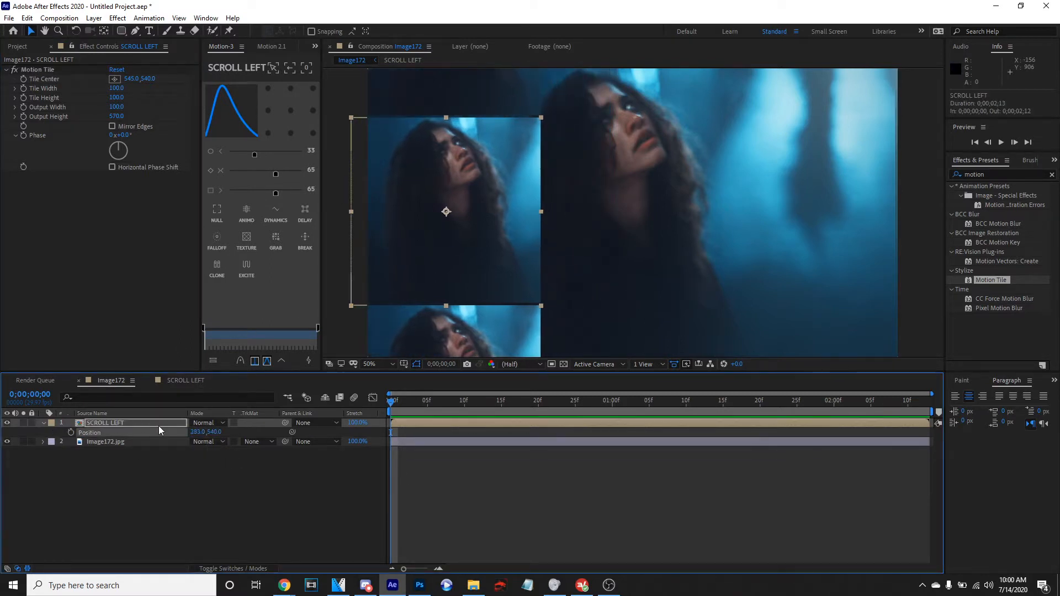
key(s)
drag(210, 432, 216, 432)
key(space)
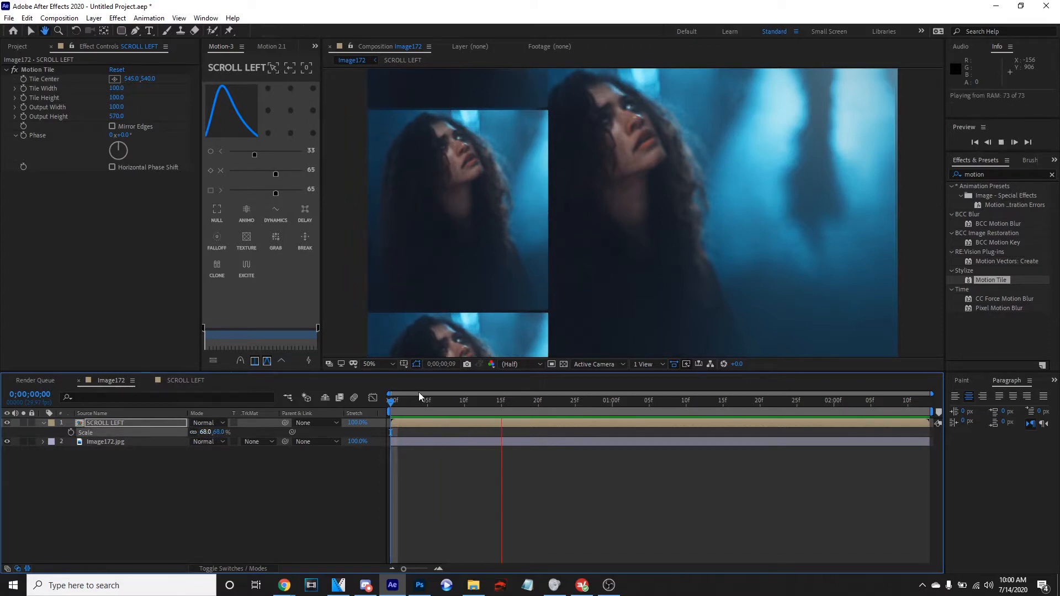
- Keyframe the SCROLL LEFT layer's Position at the first frame, raise its Y value to about 1149 at the last frame, and preview the scroll
key(space)
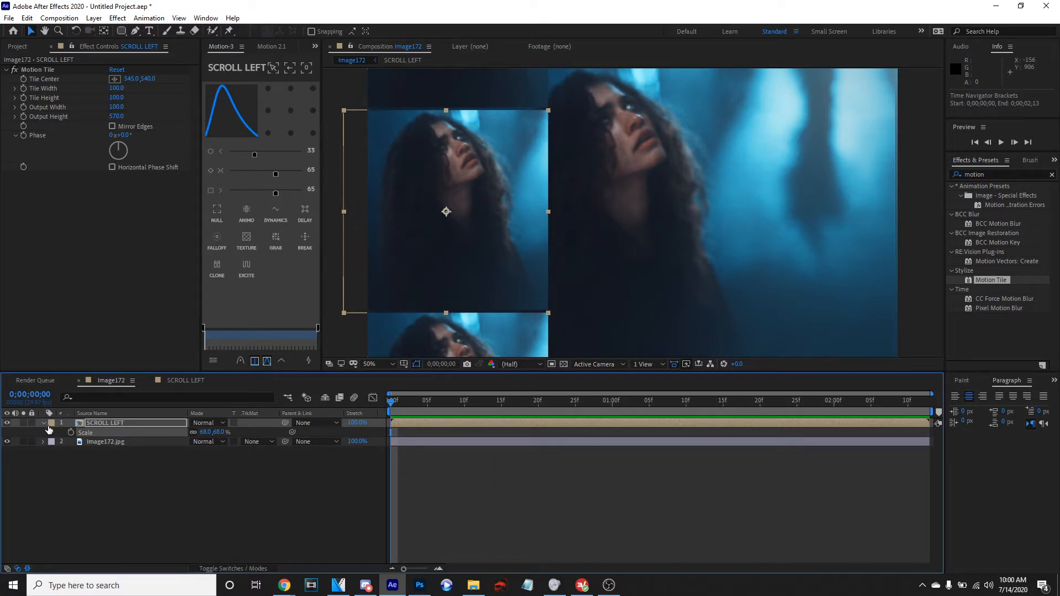
key(p)
click(71, 432)
key(End)
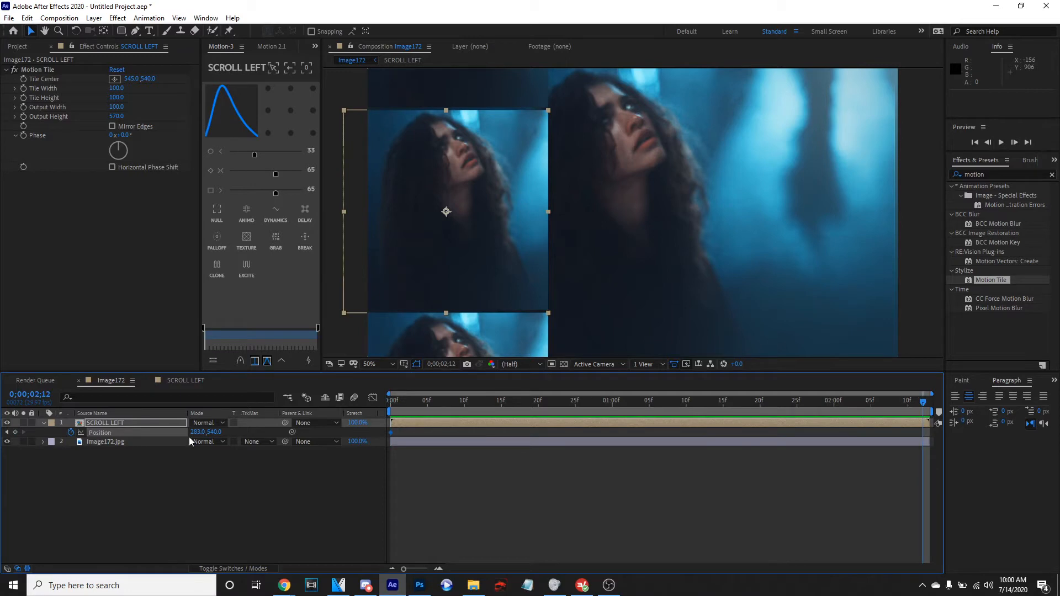
drag(219, 435, 774, 209)
key(space)
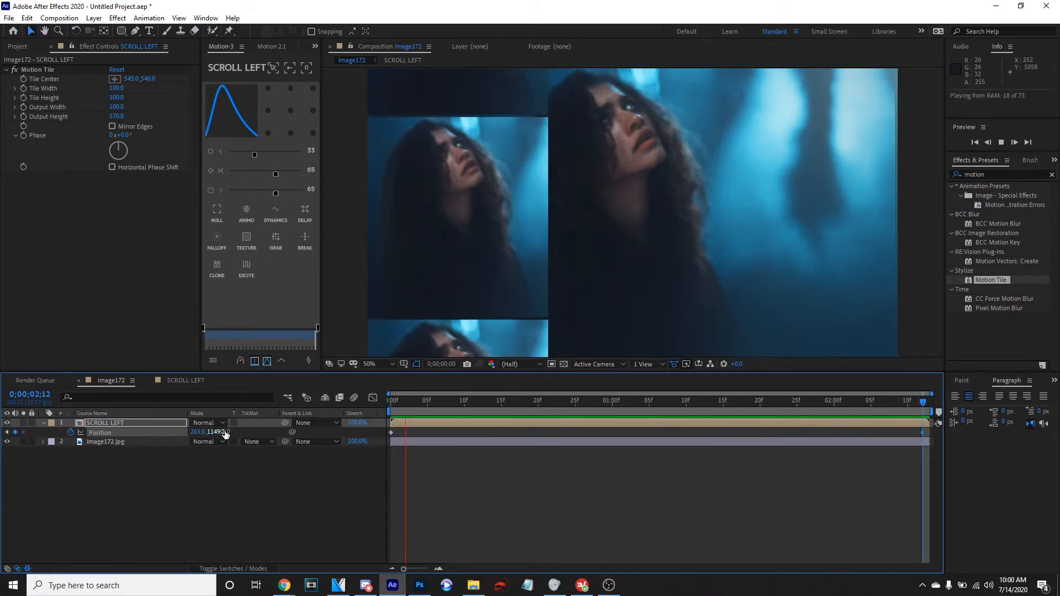
key(space)
- Apply Easy Ease to both Position keyframes of the SCROLL LEFT layer and preview the eased scroll from the start
drag(929, 432, 333, 445)
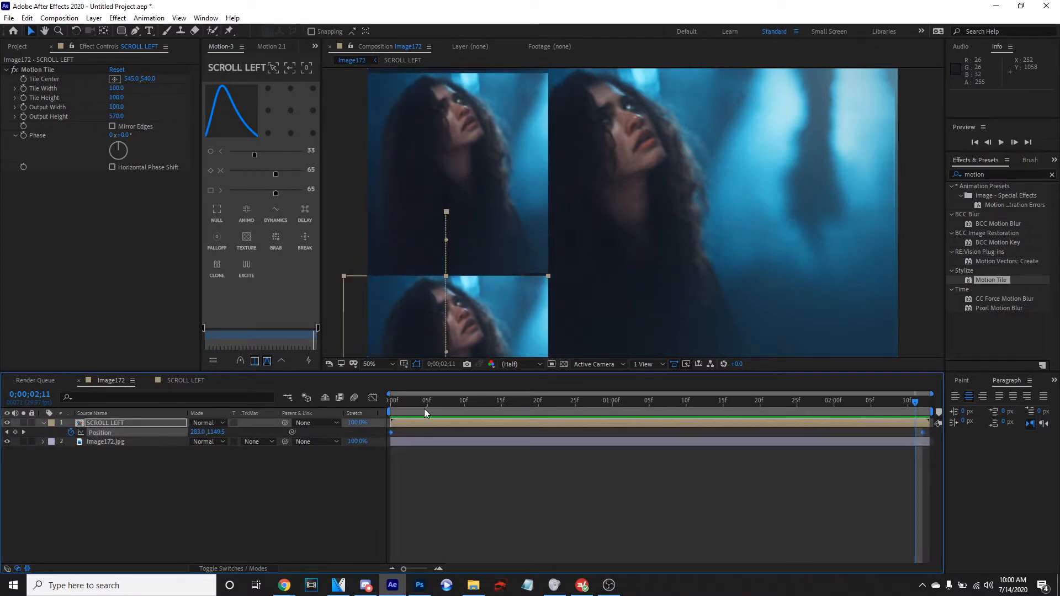
key(F9)
click(379, 398)
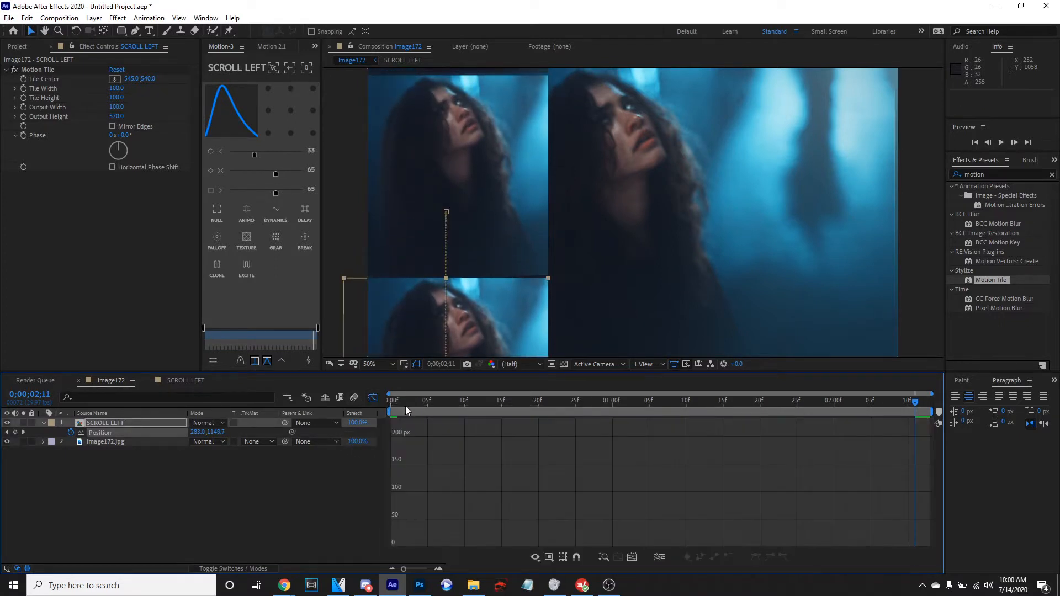
click(370, 399)
key(Home)
key(space)
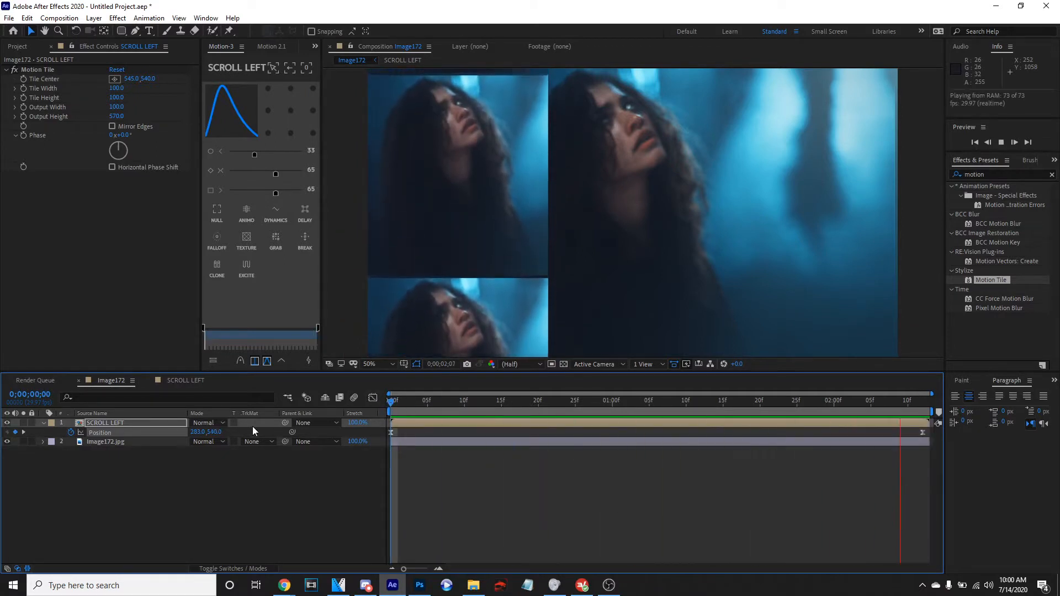
key(space)
- Edit the speed graph of SCROLL LEFT's Position keyframes, pulling both ease handles toward the middle to form a sharp central peak, and preview it
drag(932, 433, 188, 436)
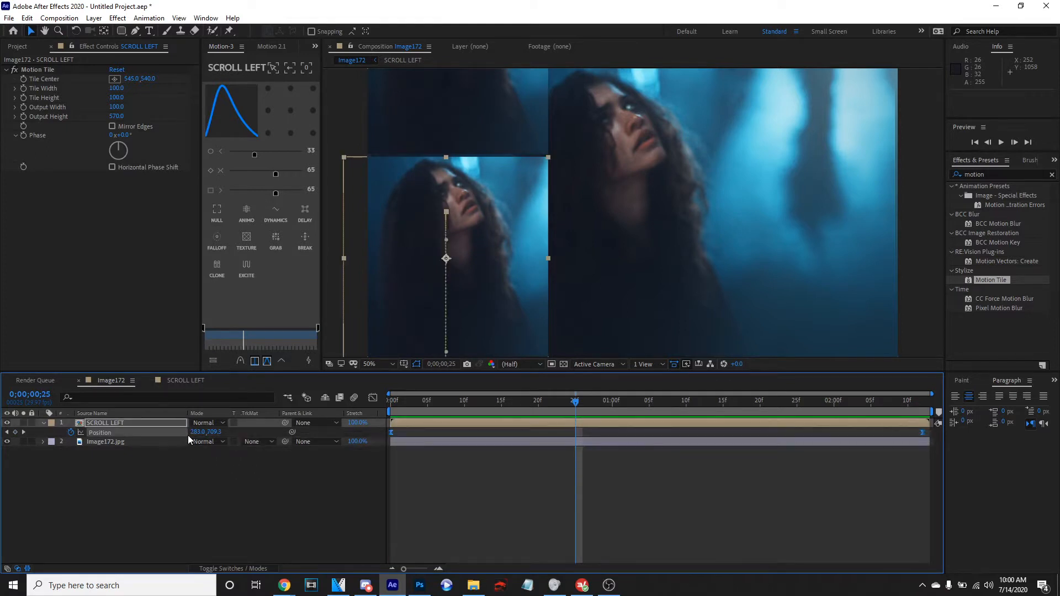
click(373, 397)
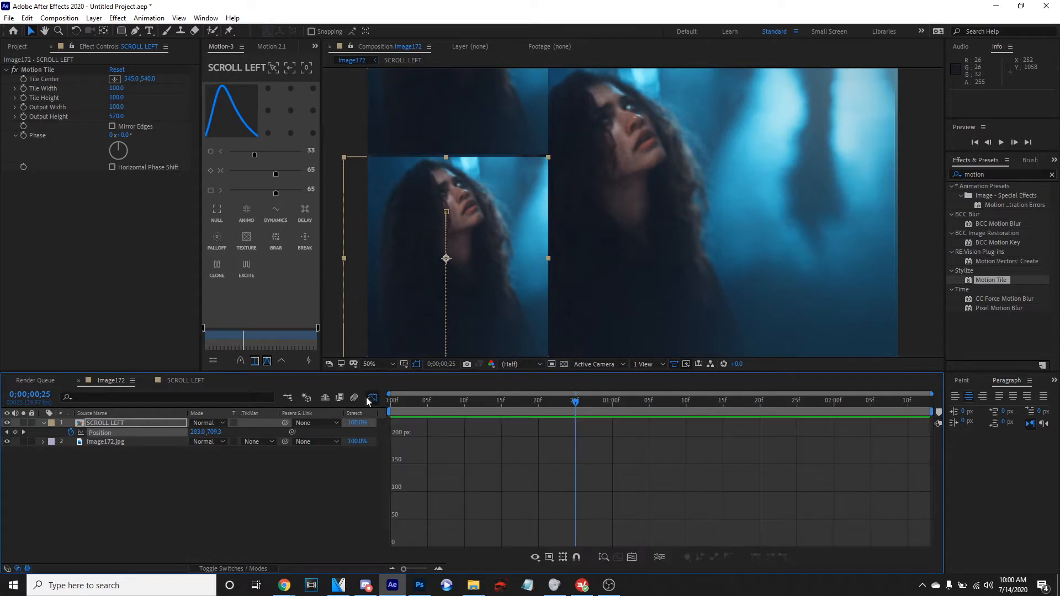
key(Home)
click(633, 557)
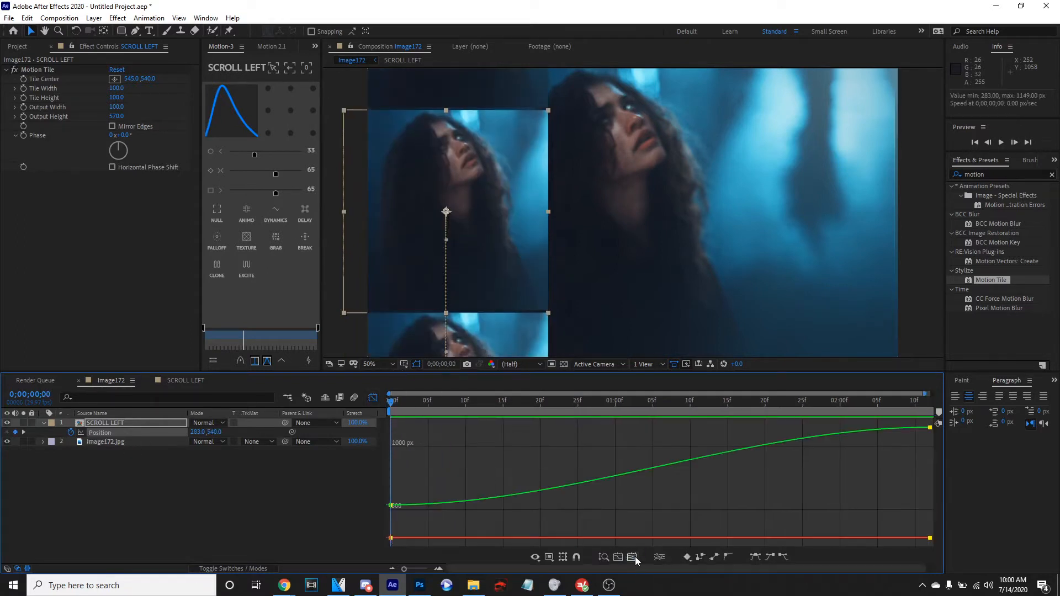
right_click(552, 258)
click(625, 344)
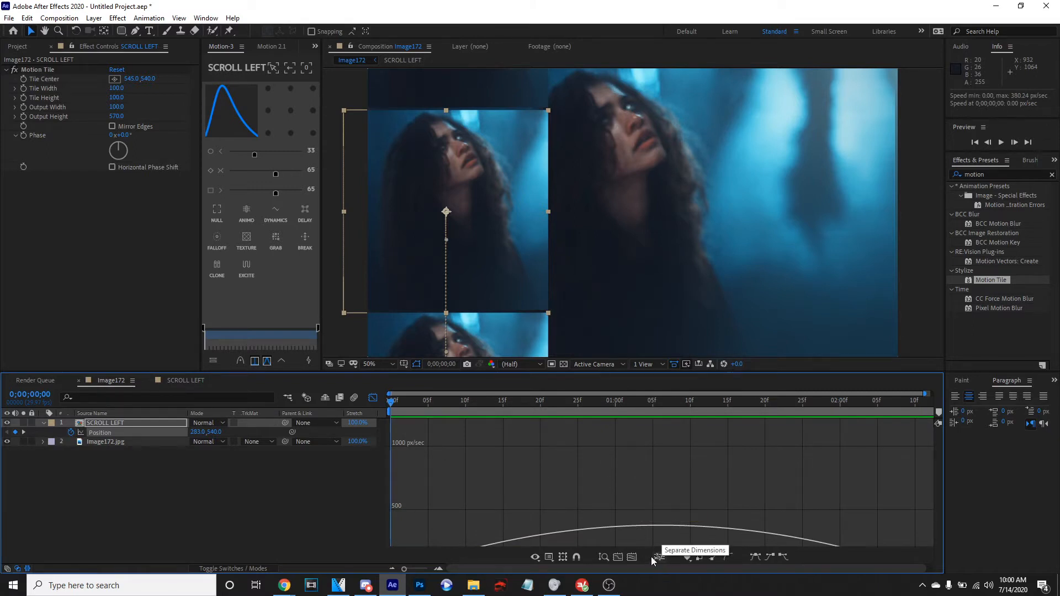
click(632, 557)
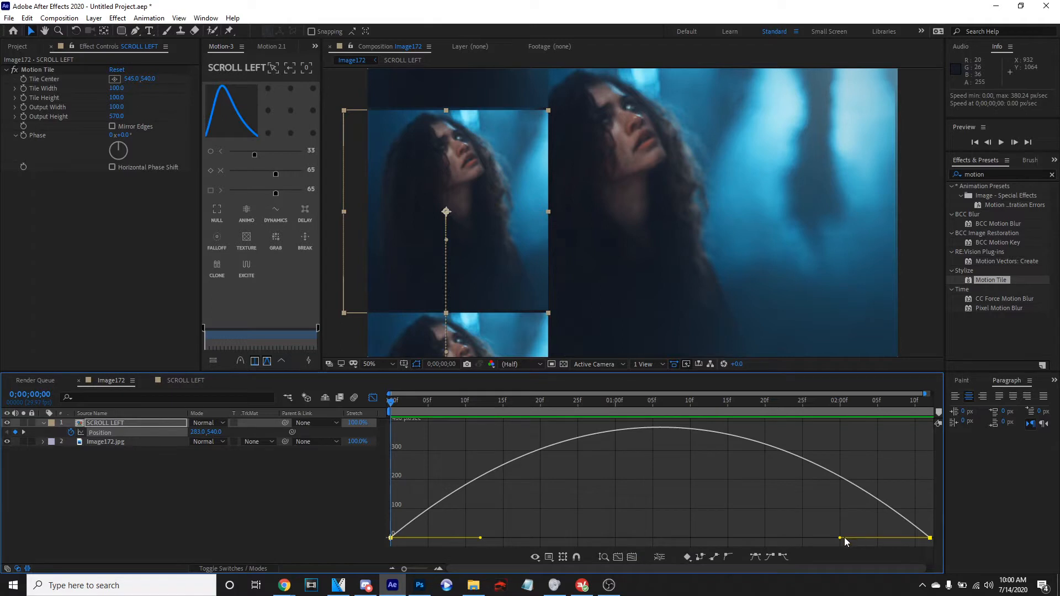
drag(838, 539, 670, 543)
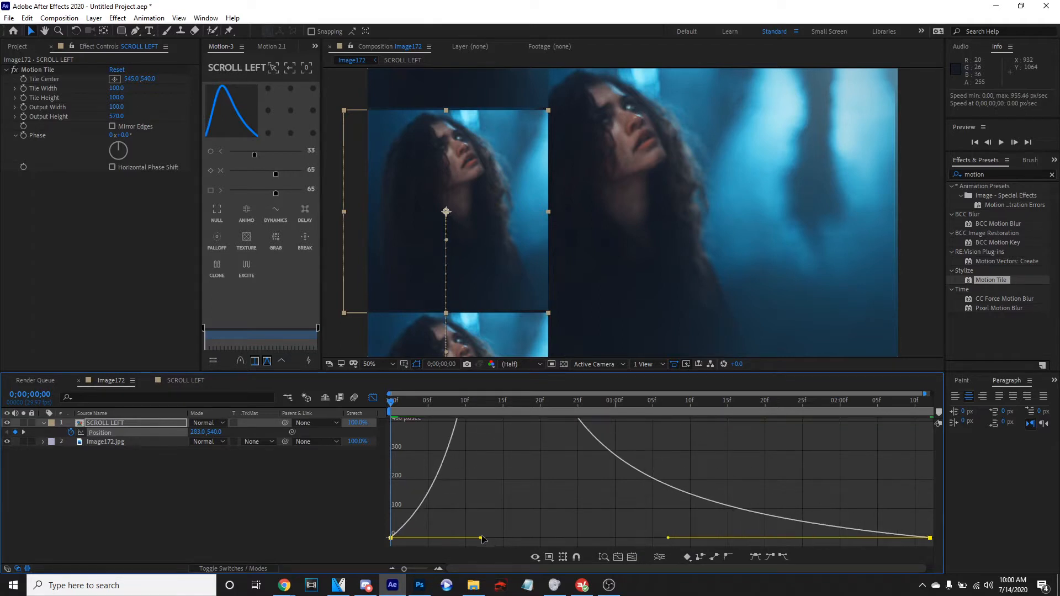
drag(482, 539, 634, 539)
key(space)
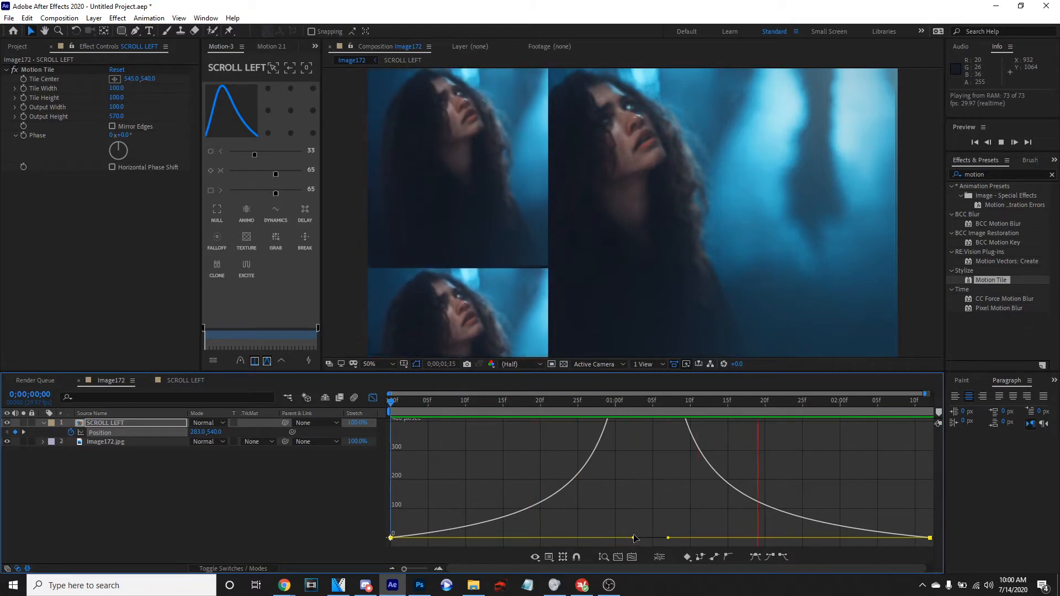
click(372, 397)
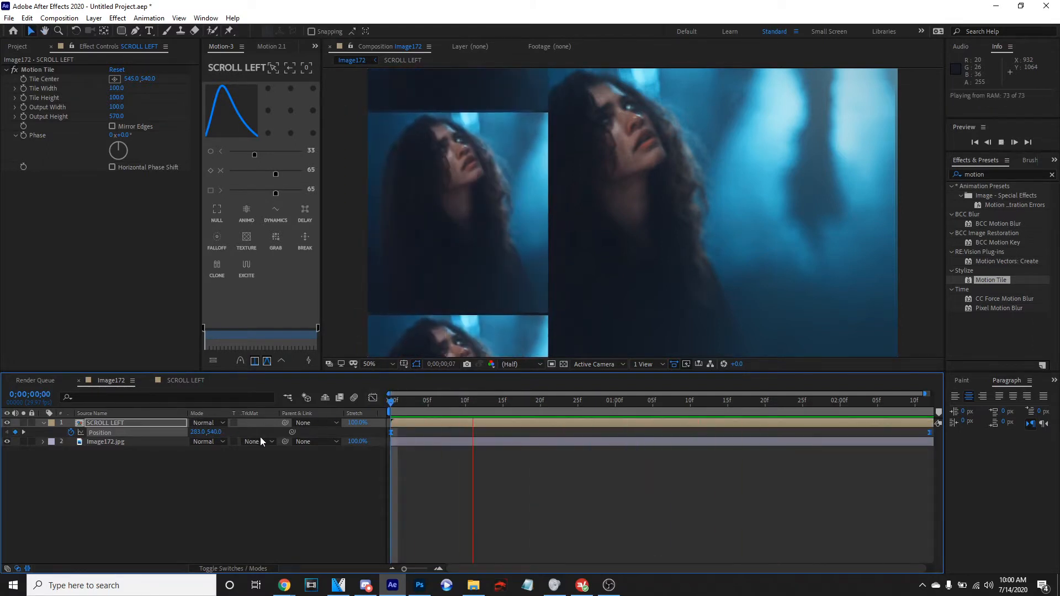
key(space)
- Scale the Image172.jpg layer down to 46% and move it to about 1102, 558, beside the scrolling strip
click(105, 443)
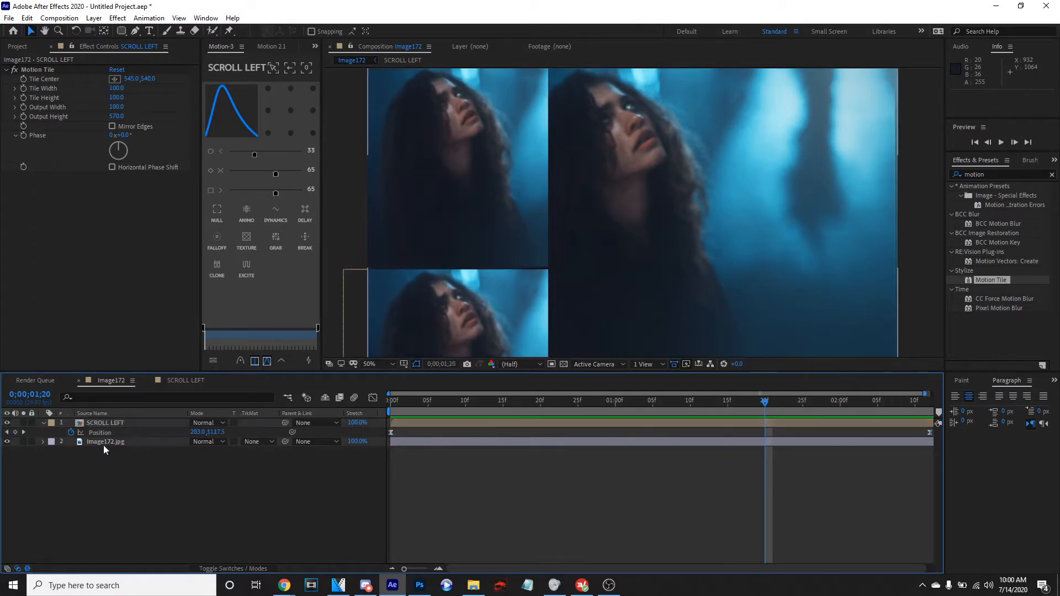
key(s)
drag(210, 452, 191, 451)
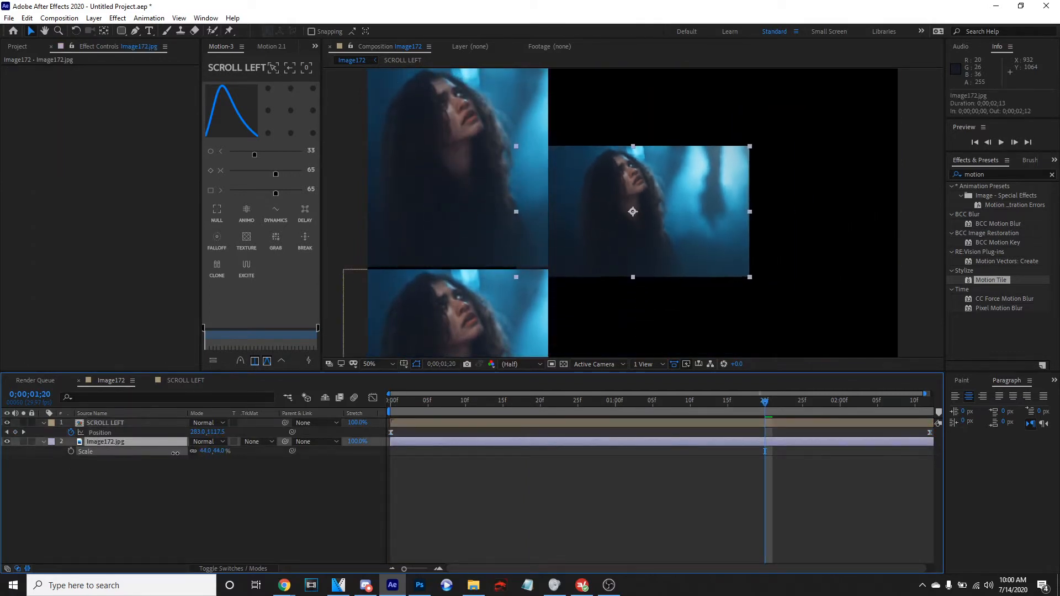
drag(608, 242, 648, 248)
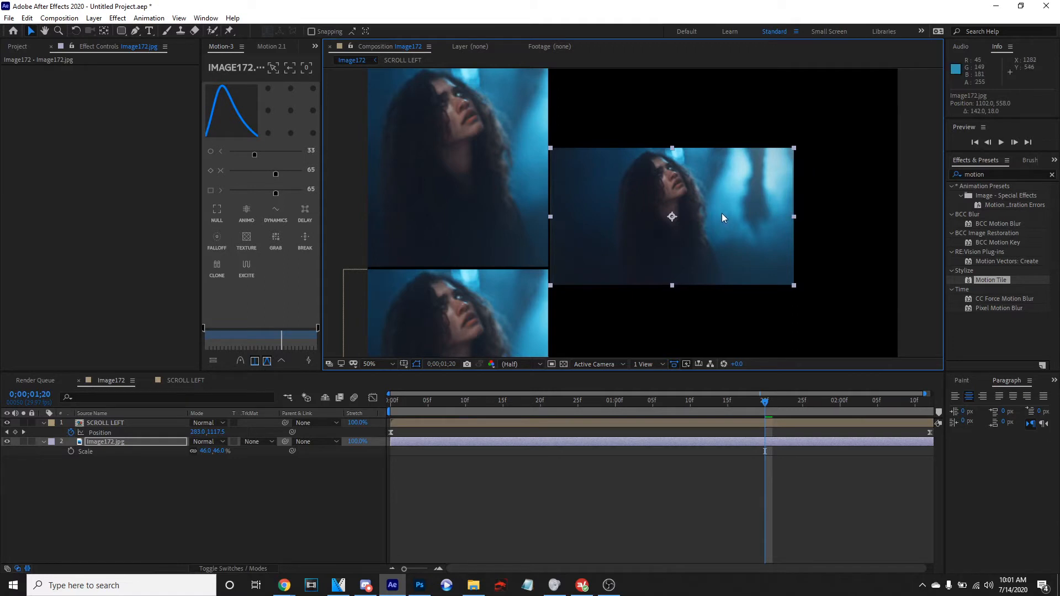
- Apply Motion Tile to the Image172.jpg layer, set its Output Height to 420, and preview the composition
double_click(999, 284)
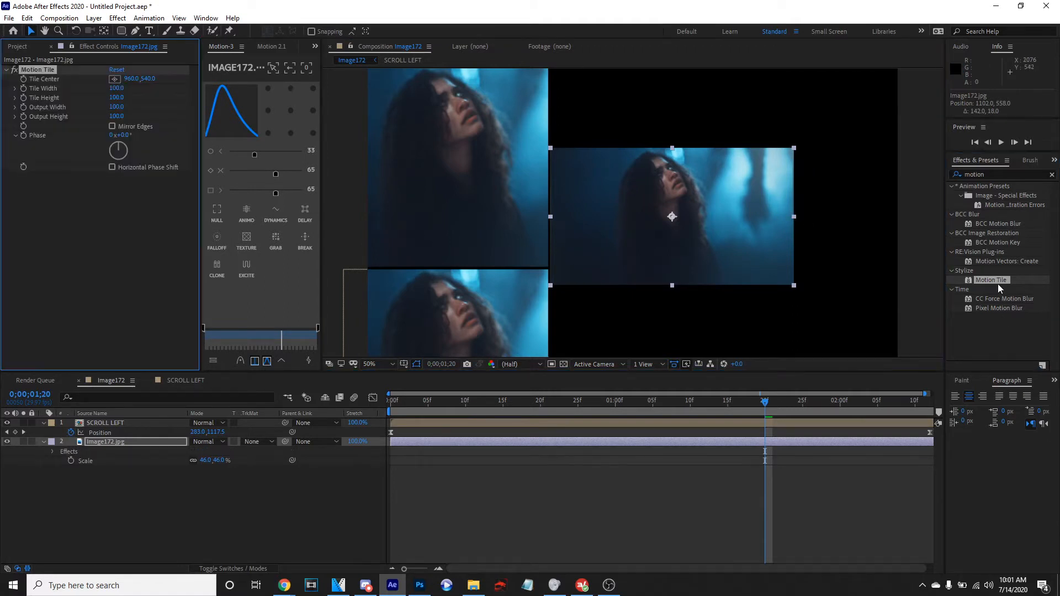
key(ctrl+z)
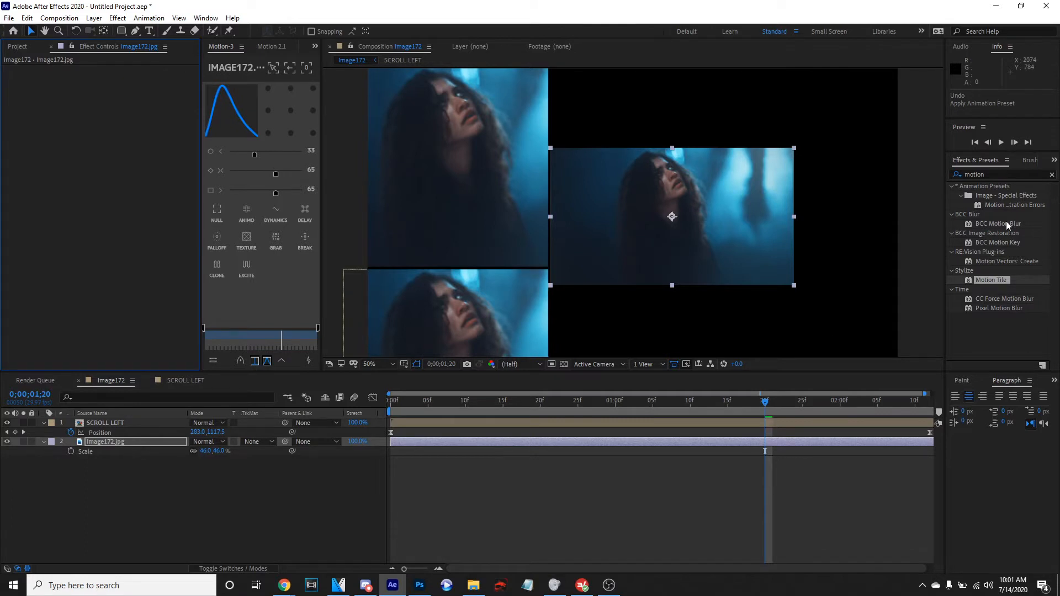
double_click(988, 281)
drag(114, 106, 147, 127)
key(ctrl+z)
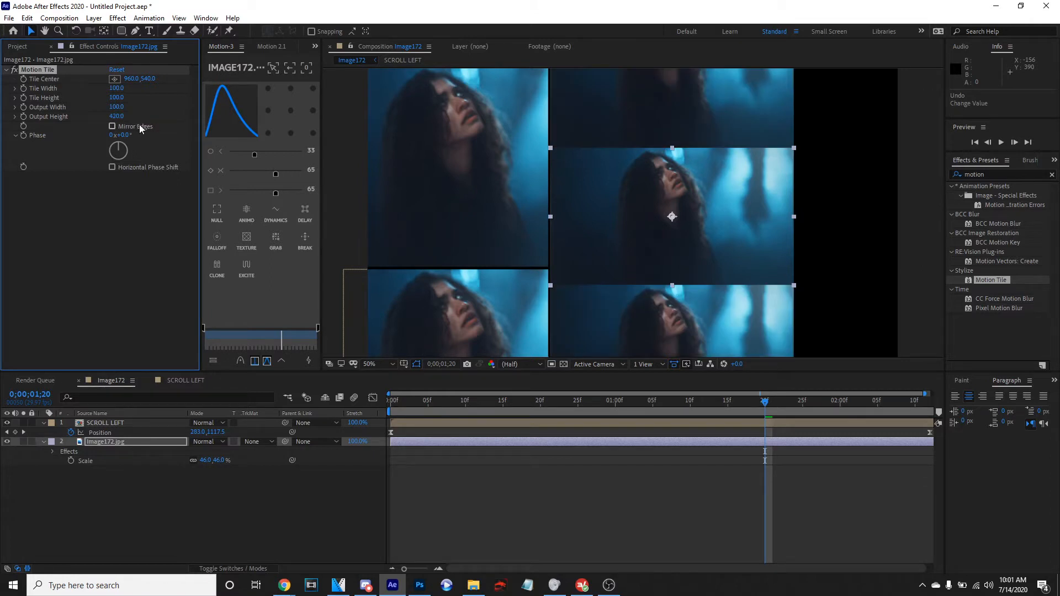
click(281, 415)
key(space)
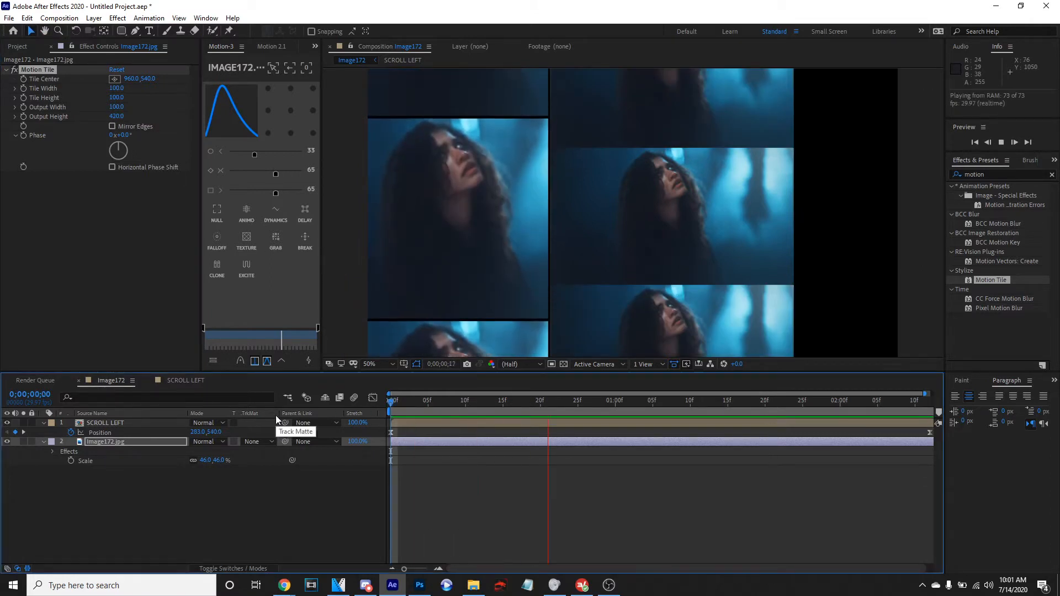
key(space)
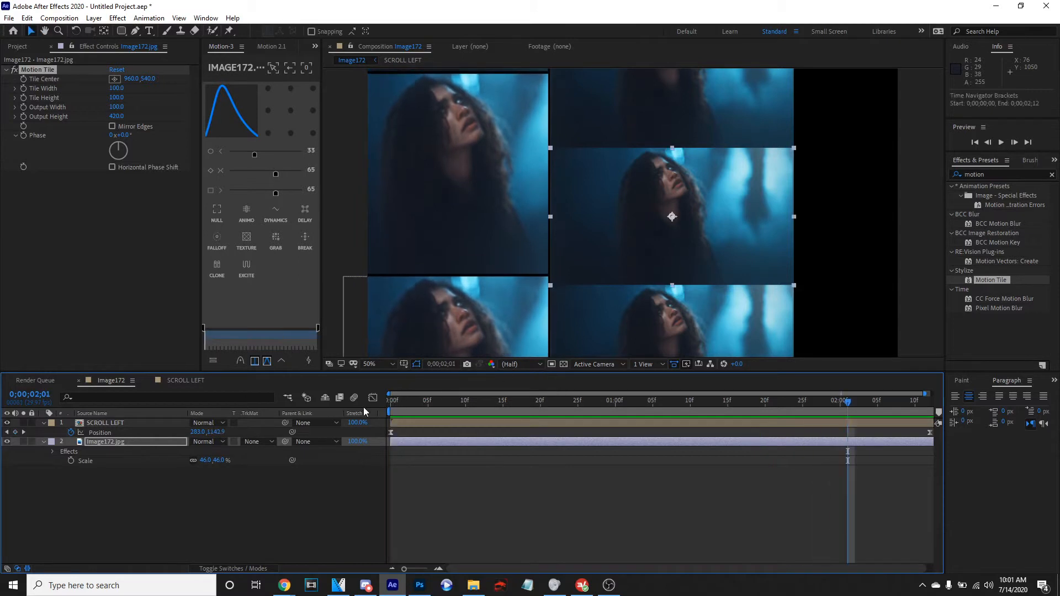
- Keyframe the Image172.jpg layer's Position from about 1102, 754 at the first frame to 1102, 558 at the last frame, and preview both strips
click(147, 442)
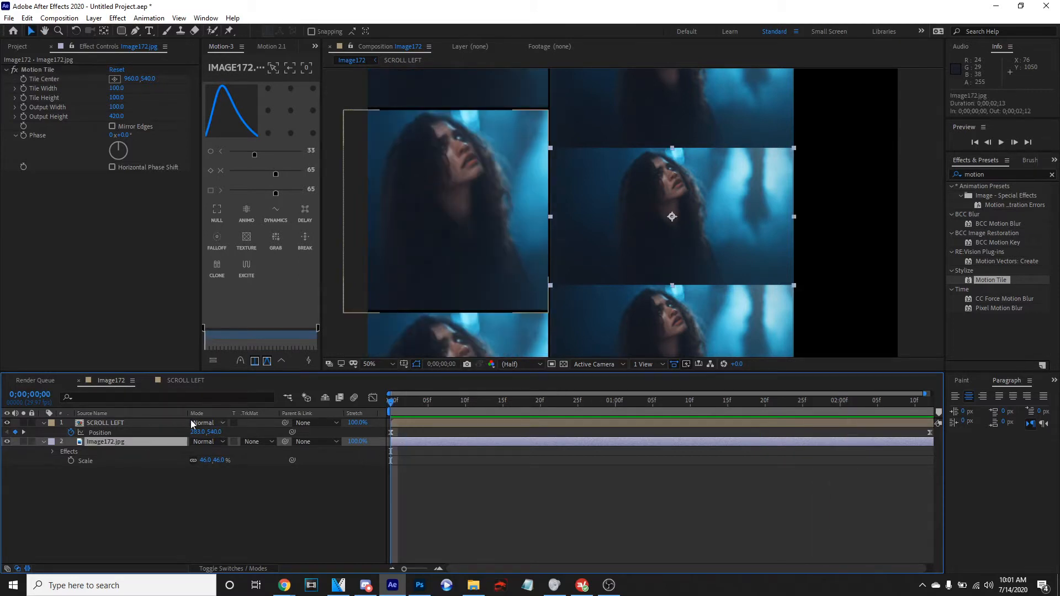
key(p)
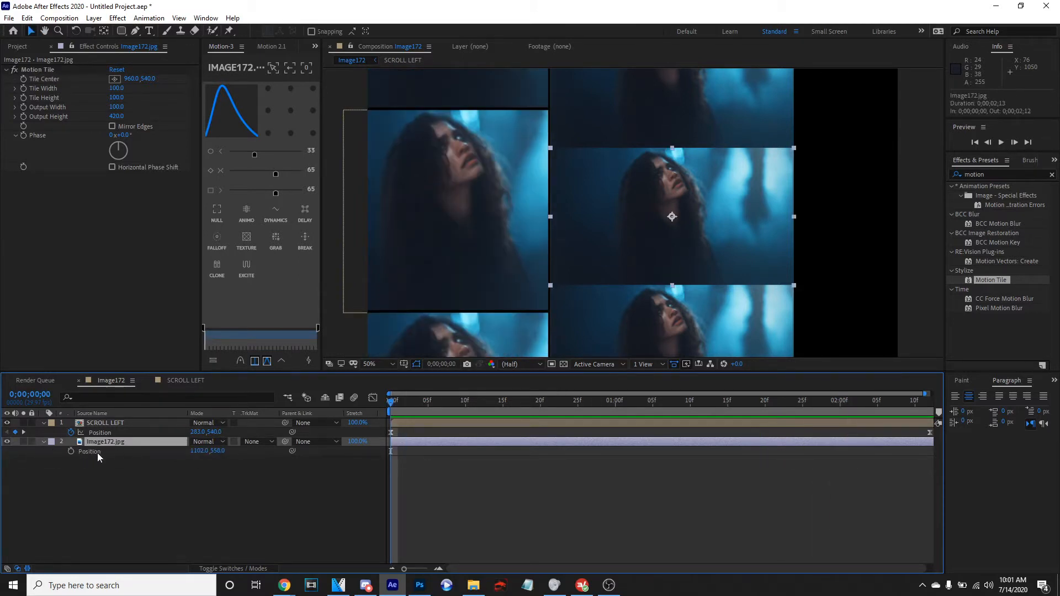
drag(392, 399, 940, 397)
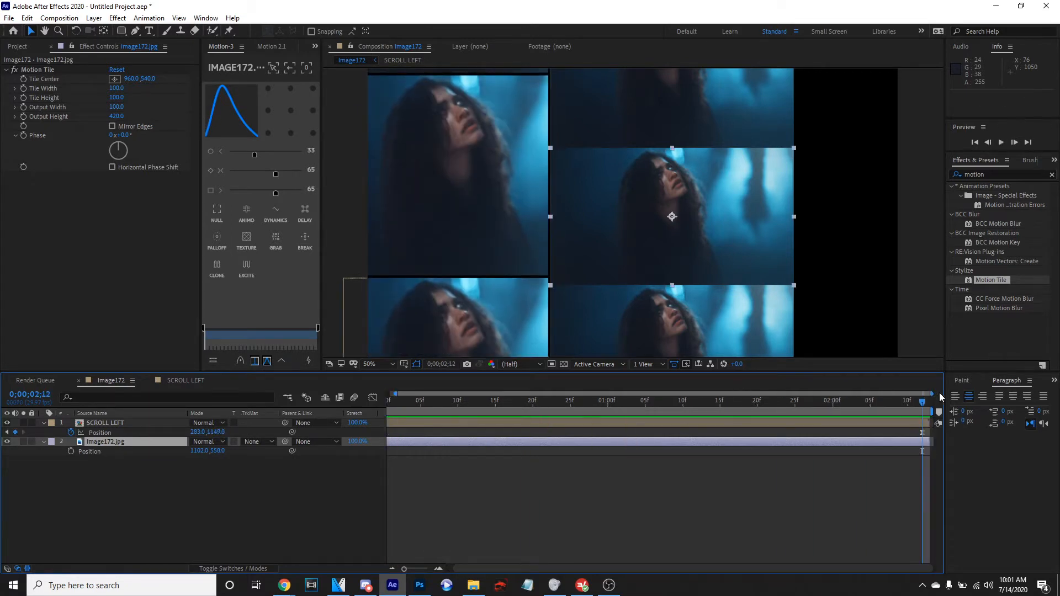
click(71, 452)
key(Home)
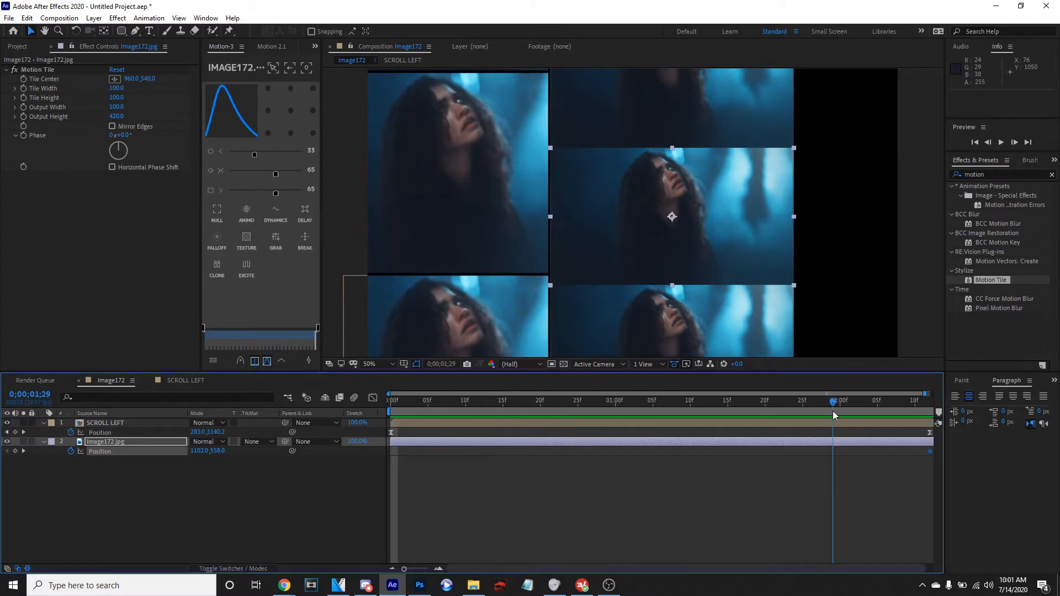
drag(219, 451, 327, 456)
key(space)
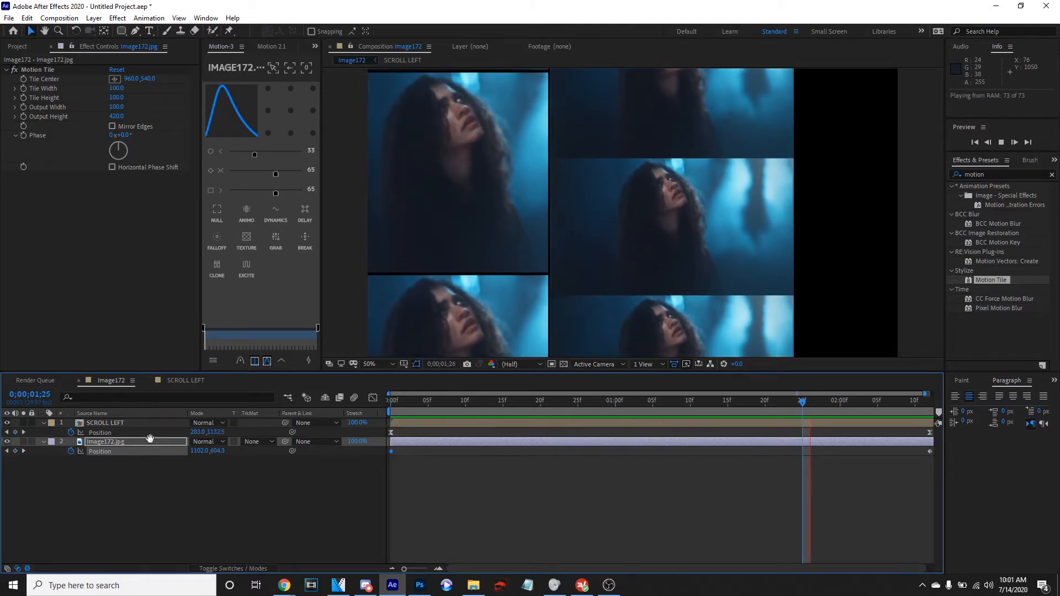
key(space)
key(Home)
key(space)
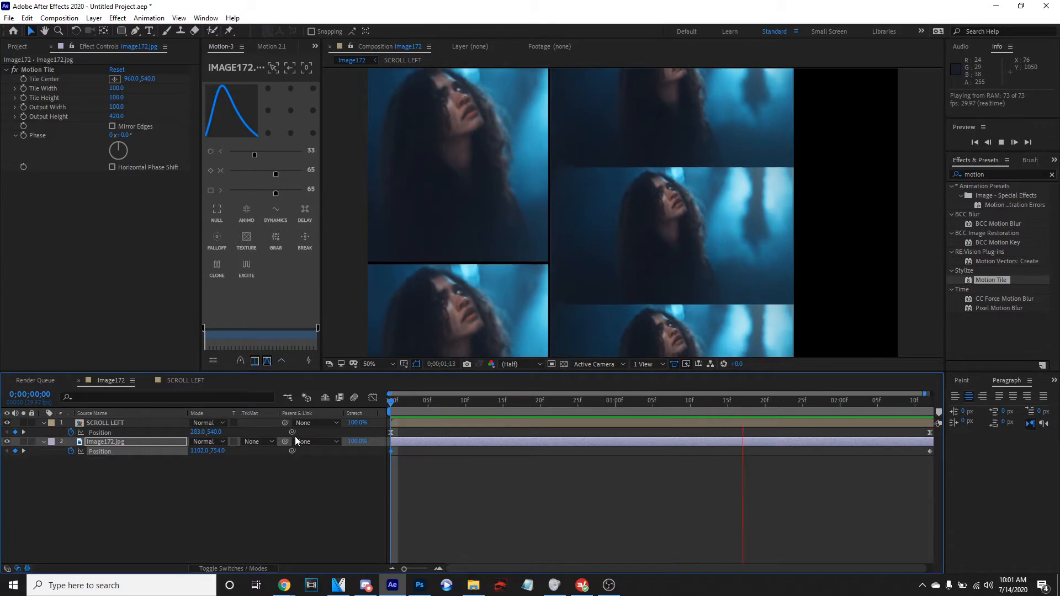
key(space)
- Duplicate the Image172.jpg layer and delete the Motion Tile effect from the upper copy
click(101, 446)
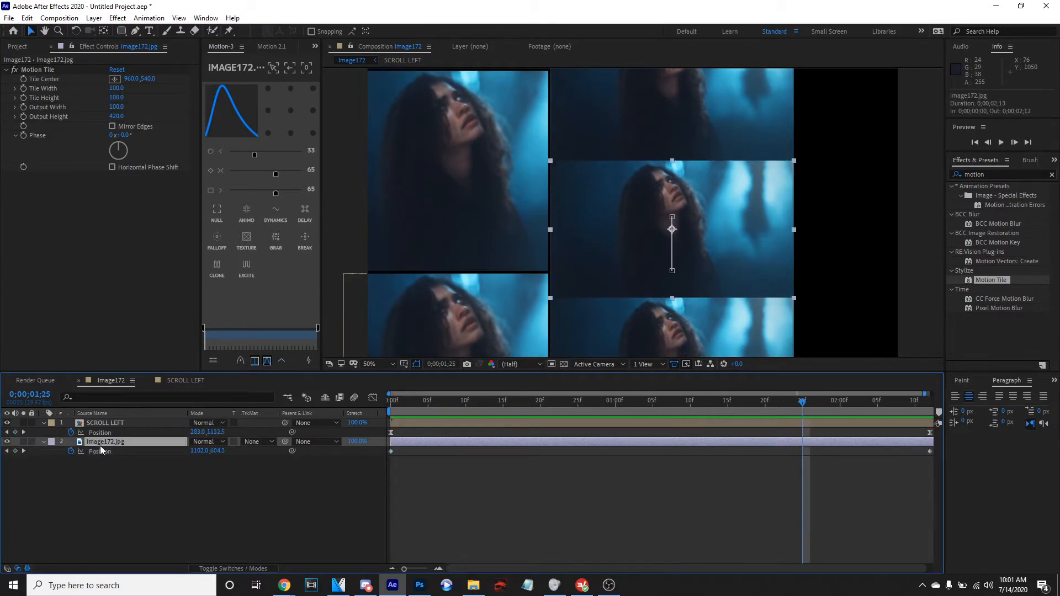
key(ctrl+d)
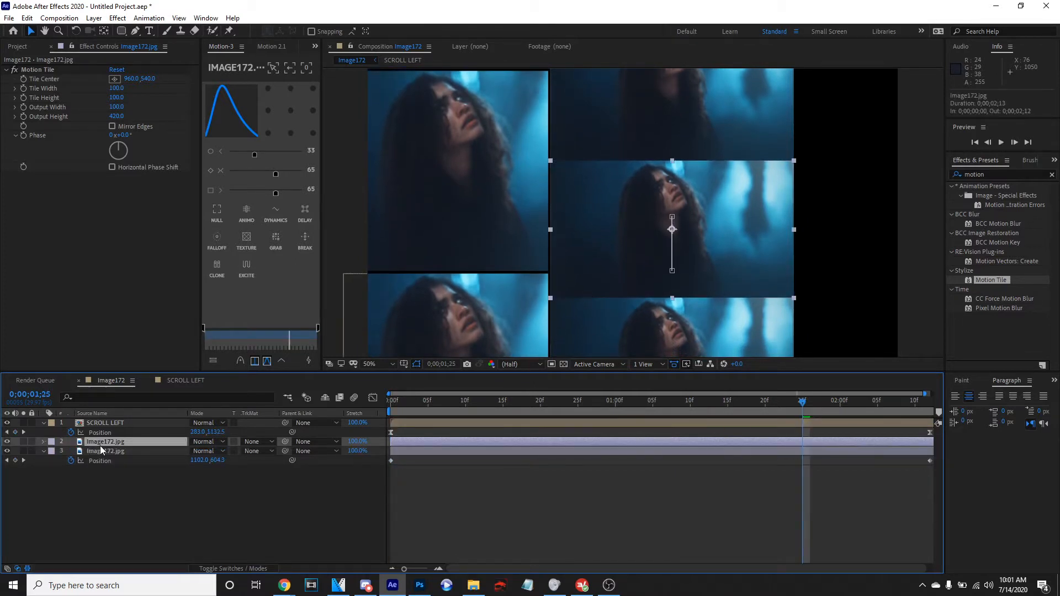
click(46, 70)
key(Delete)
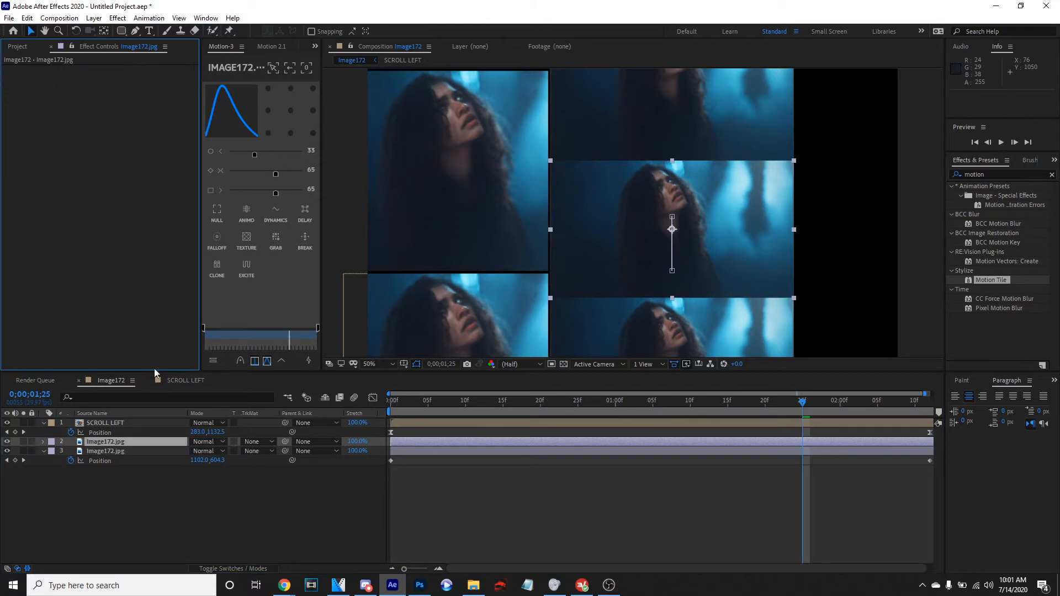
- Reset the duplicated Image172.jpg layer's Position, remove its Position keyframes, and reset its Scale
key(p)
right_click(105, 453)
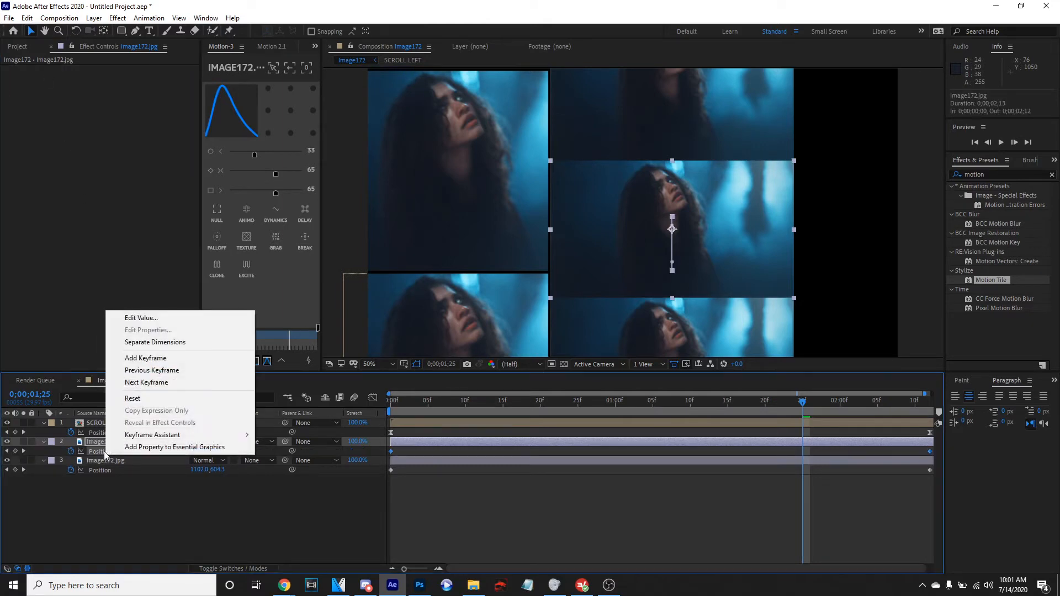
click(147, 399)
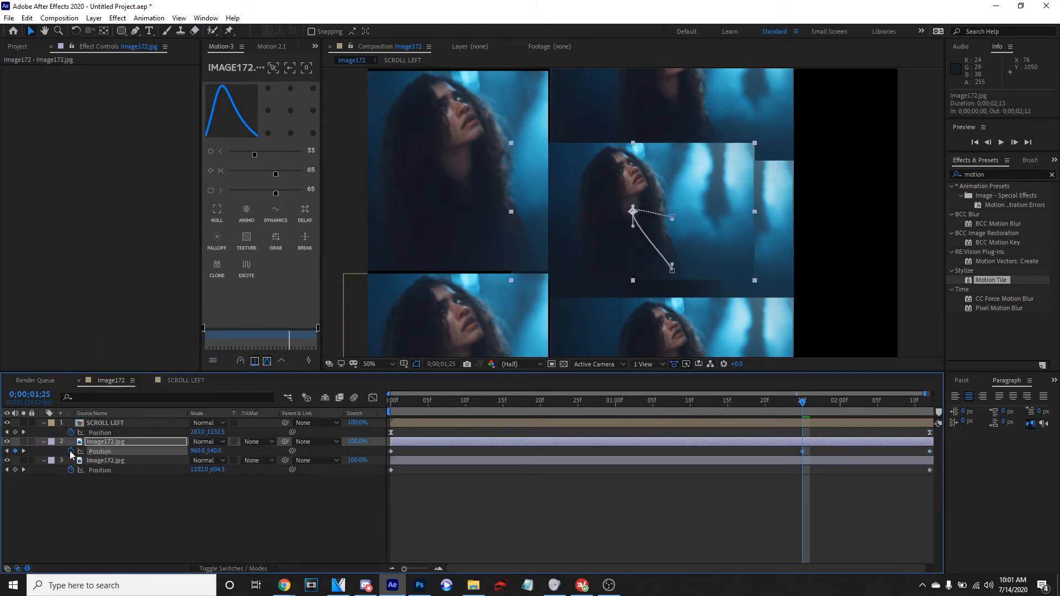
right_click(118, 439)
click(118, 439)
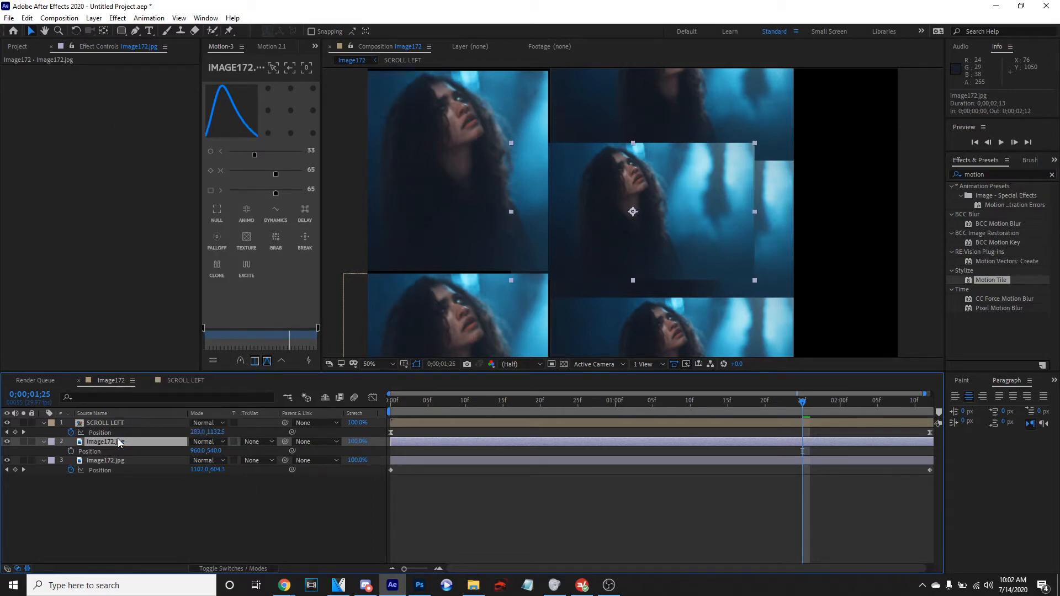
right_click(115, 452)
click(147, 397)
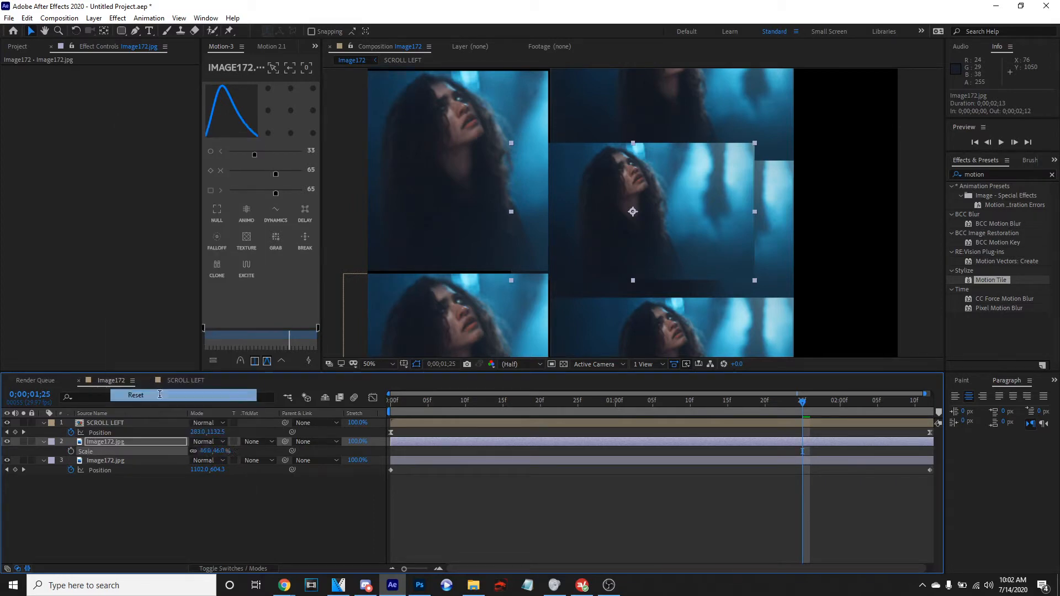
- Move the duplicated Image172.jpg layer to the top of the stack and pre-compose it as "scroll right"
drag(119, 442, 118, 419)
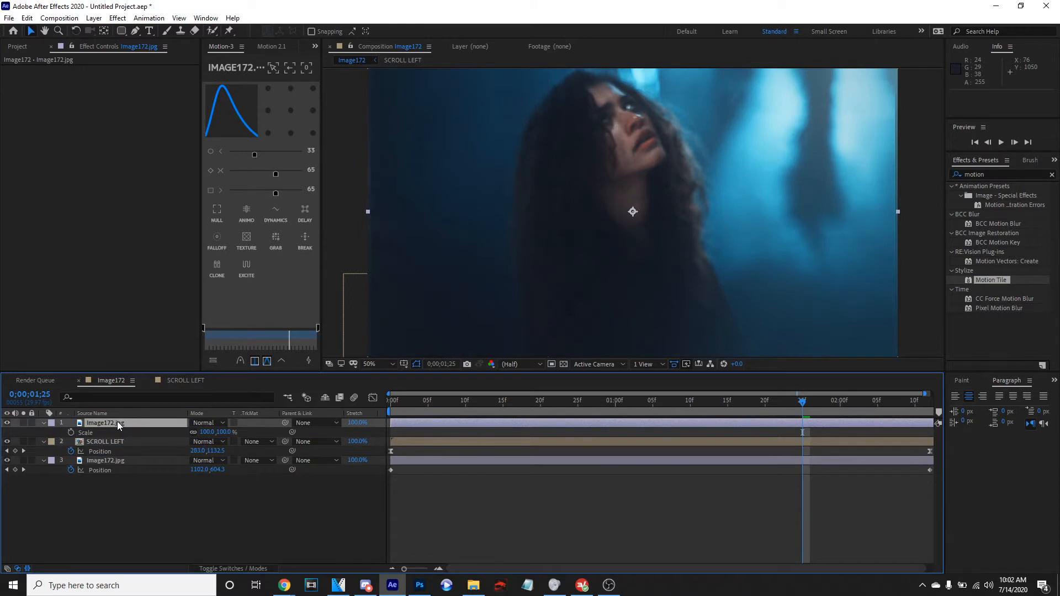
right_click(117, 423)
click(190, 362)
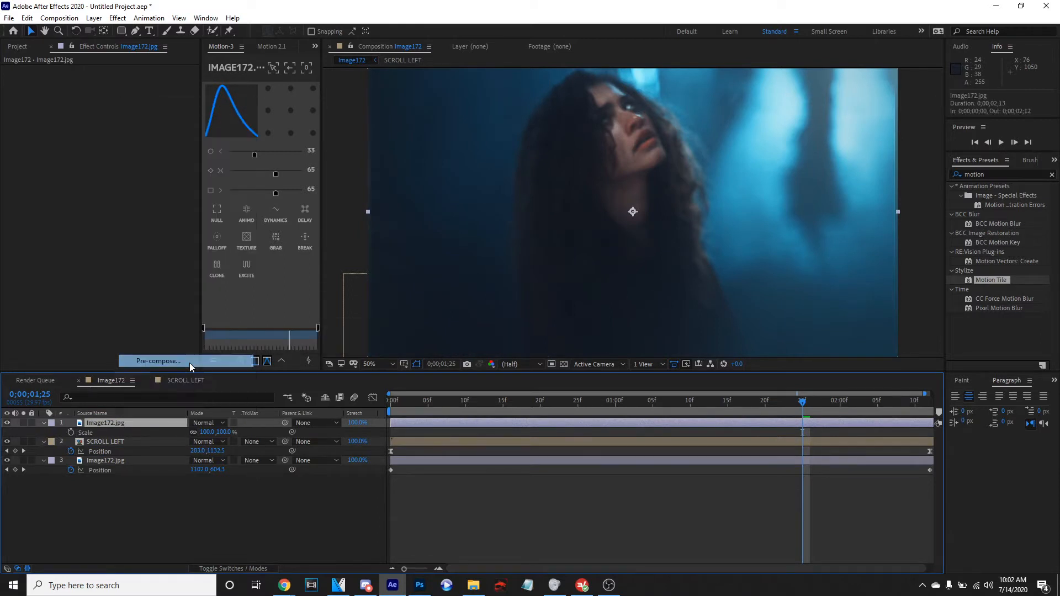
text(scroll right)
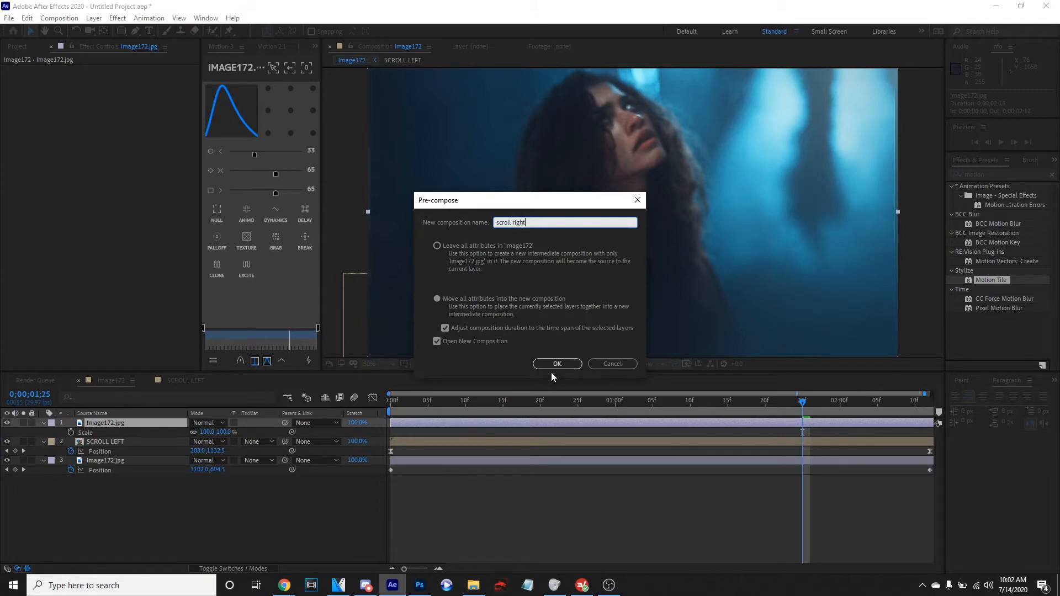
click(552, 367)
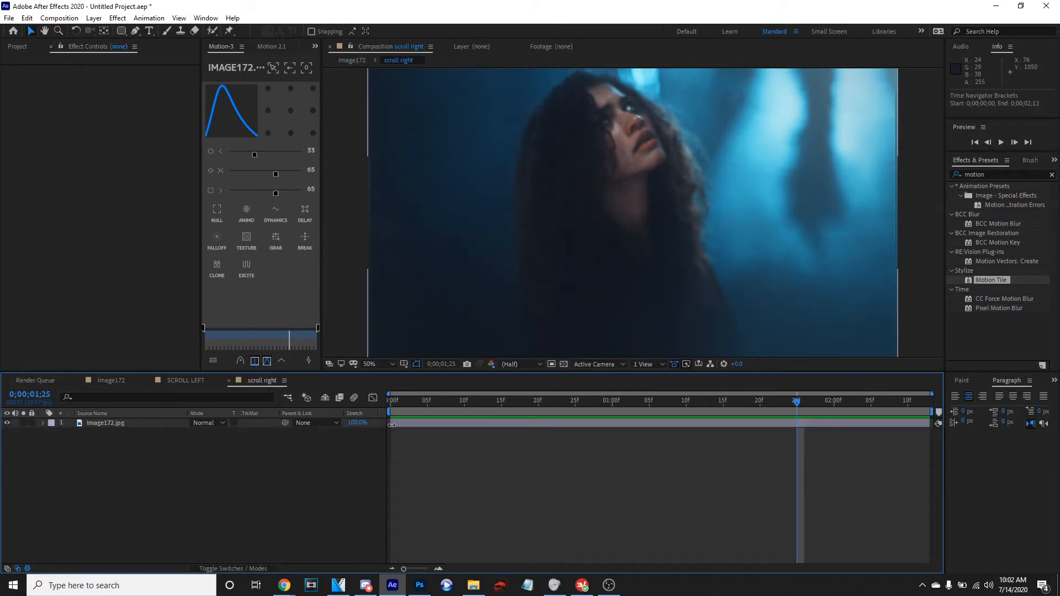
- Reduce the scroll right composition's width to 618 px in its composition settings
key(Home)
click(60, 18)
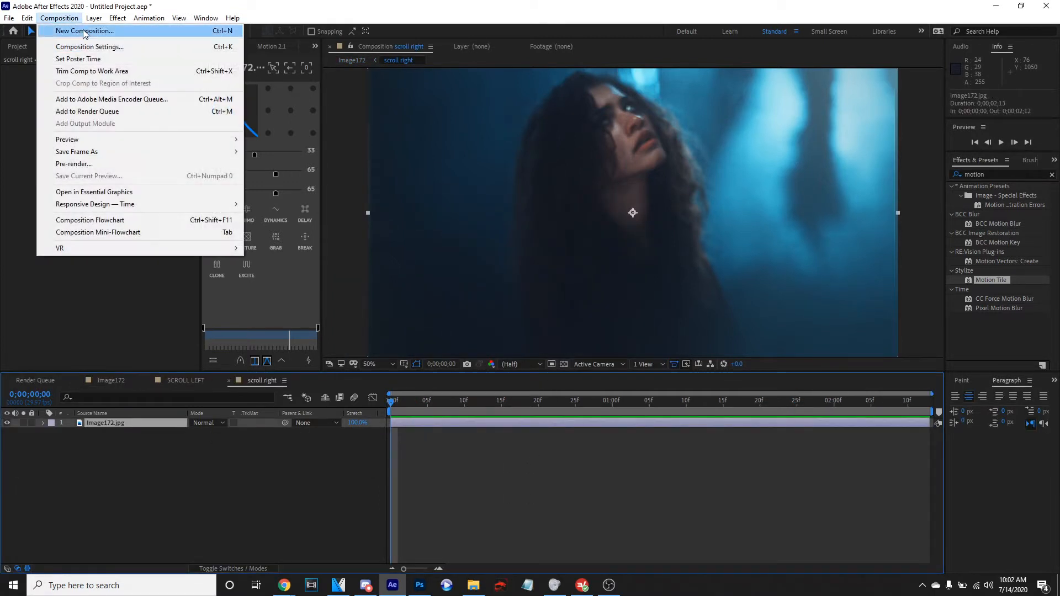
click(89, 46)
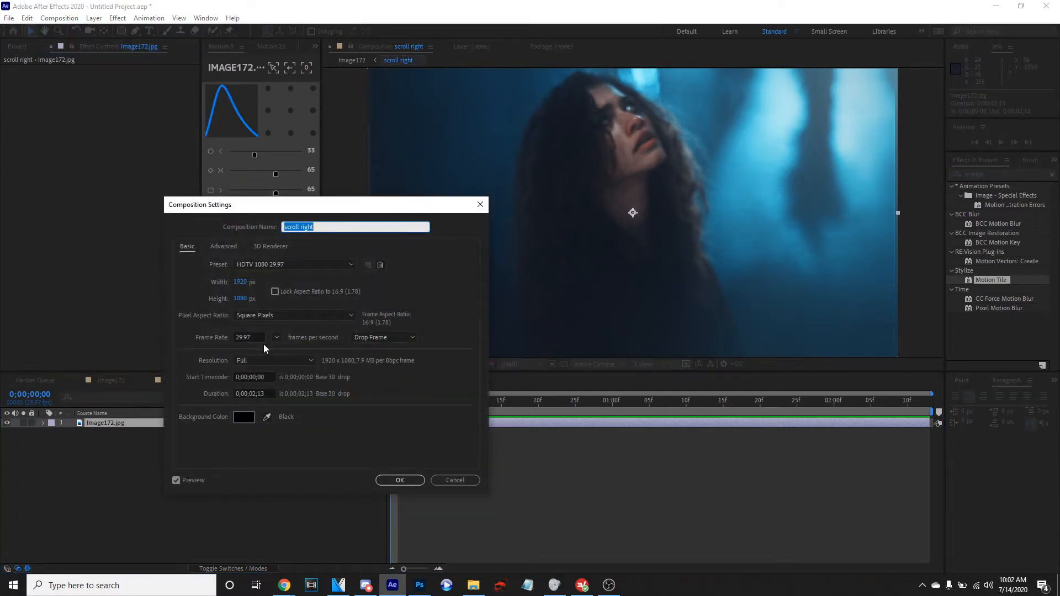
drag(236, 285, 86, 287)
mouse_move(179, 287)
mouse_down()
mouse_move(124, 279)
mouse_move(230, 282)
mouse_move(166, 285)
mouse_move(187, 288)
mouse_up()
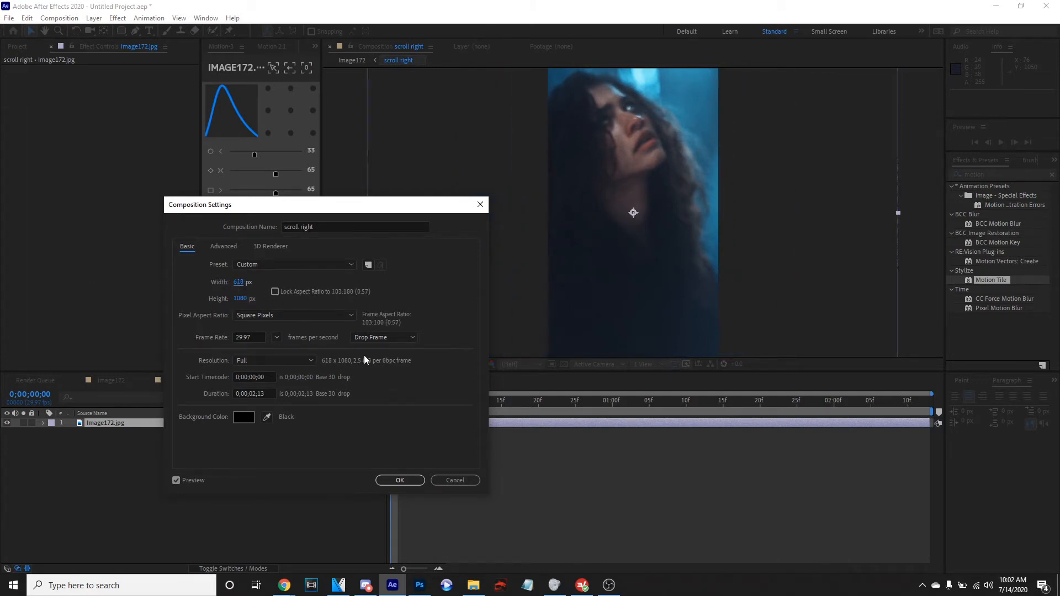
click(400, 480)
- Rotate the photo slightly past a quarter turn clockwise, scale it to 68%, and apply the Black & White effect
key(r)
mouse_move(203, 432)
mouse_down()
mouse_move(273, 434)
mouse_move(195, 432)
mouse_up()
key(s)
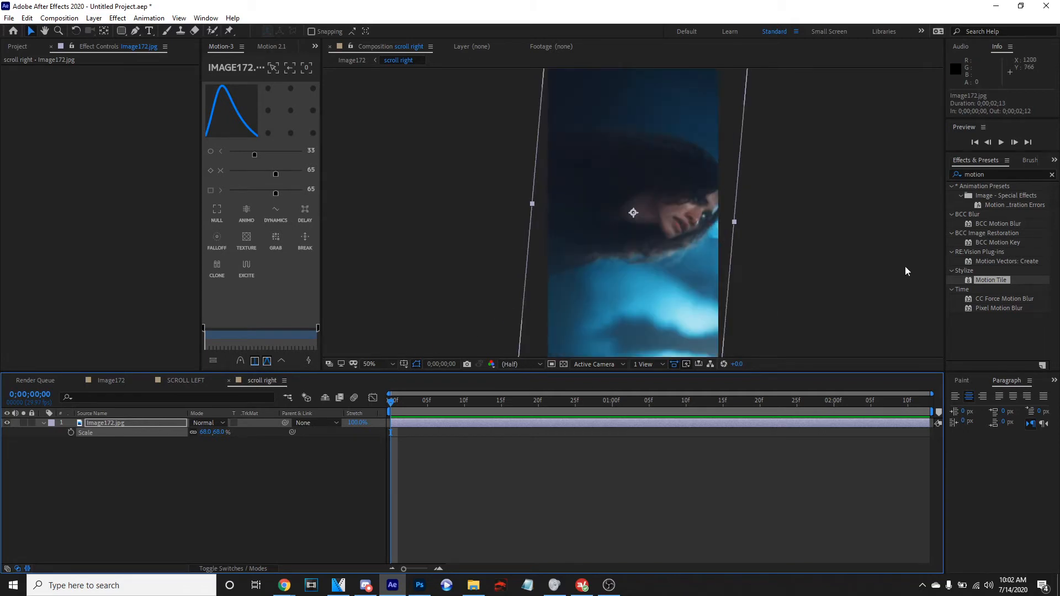
click(997, 175)
text(blac)
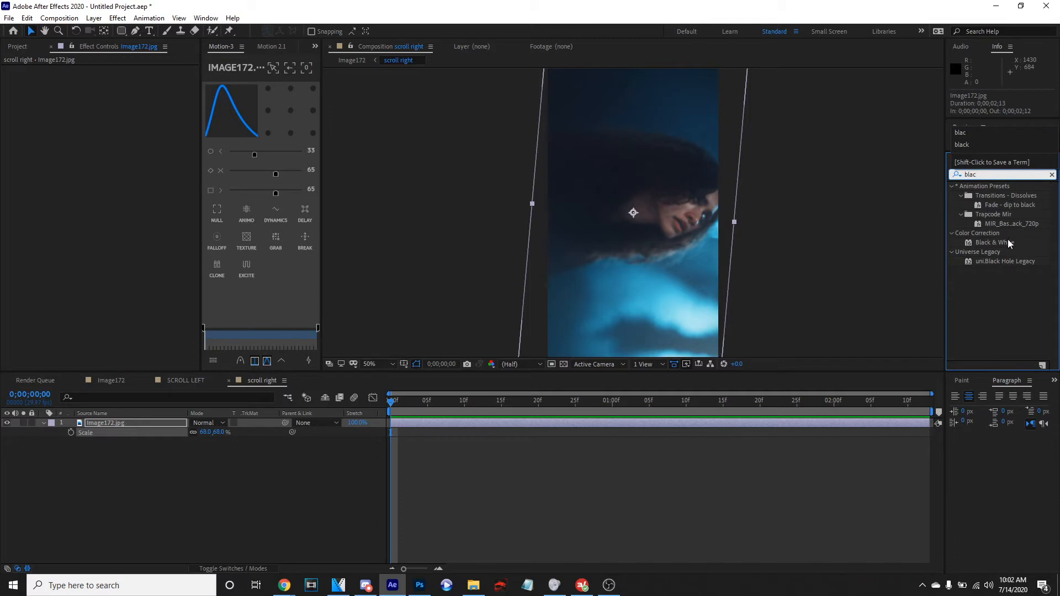
double_click(994, 243)
- In the Image172 composition, scale the scroll right layer to 67% and move it to about 1750, 520, beside the middle strip
click(187, 381)
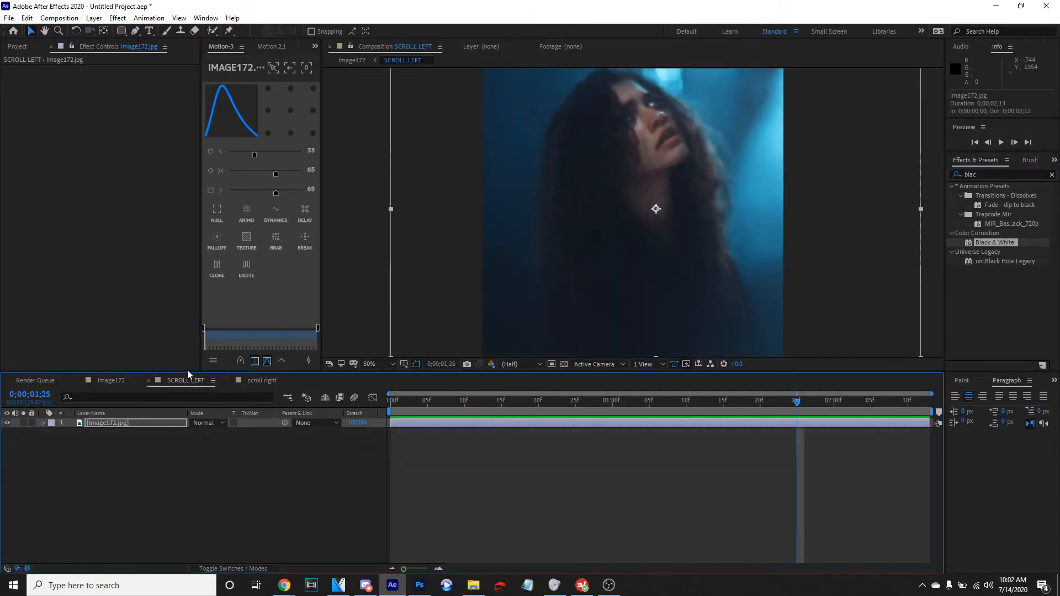
click(111, 381)
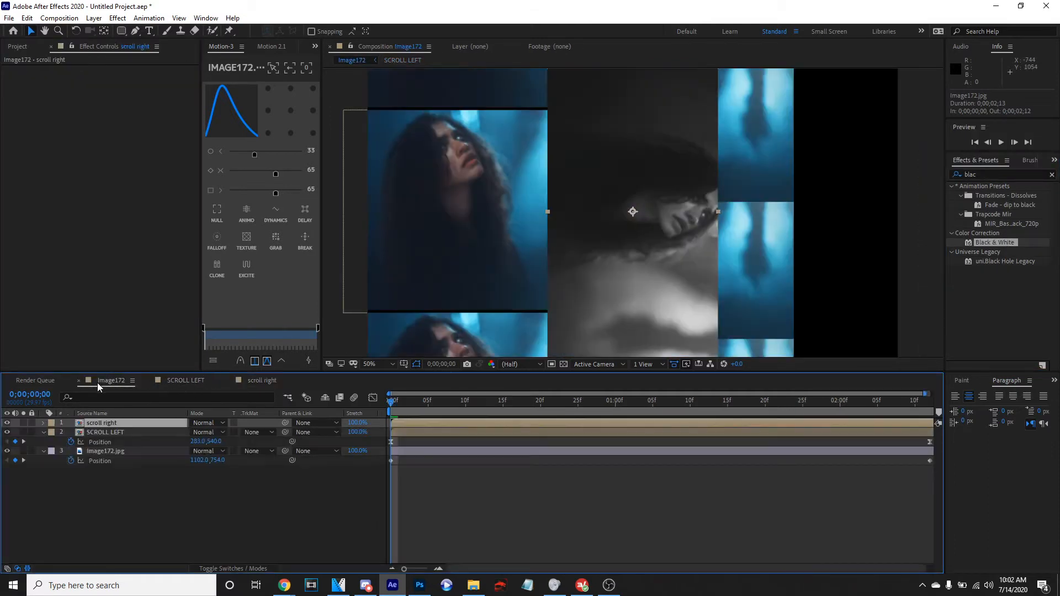
click(133, 430)
key(s)
drag(207, 432, 169, 432)
drag(658, 219, 875, 209)
- Apply Motion Tile to the scroll right layer, set its Output Height to 500, and preview the composition
click(983, 173)
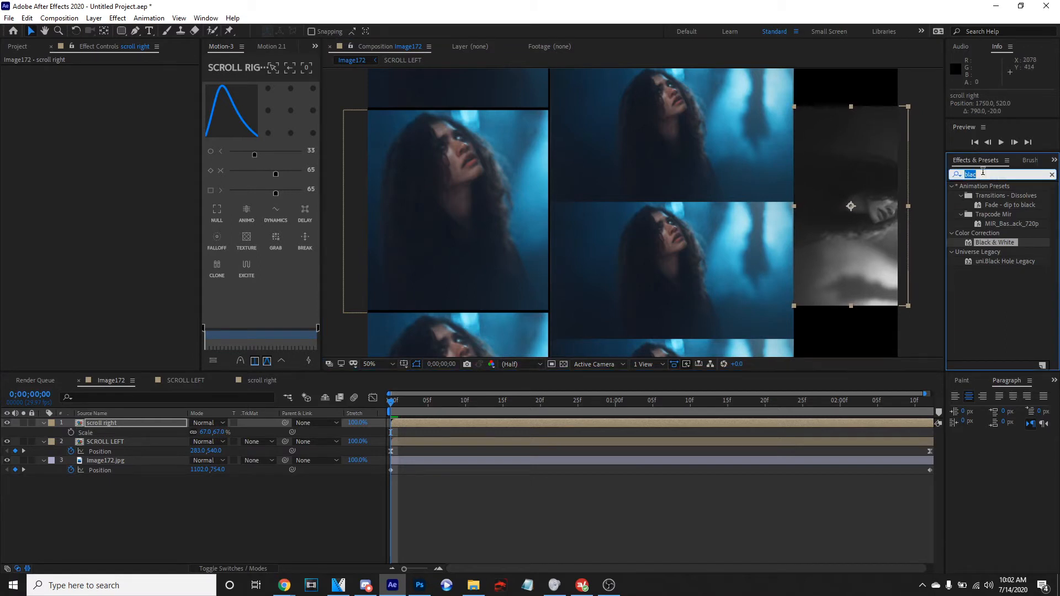
text(motio)
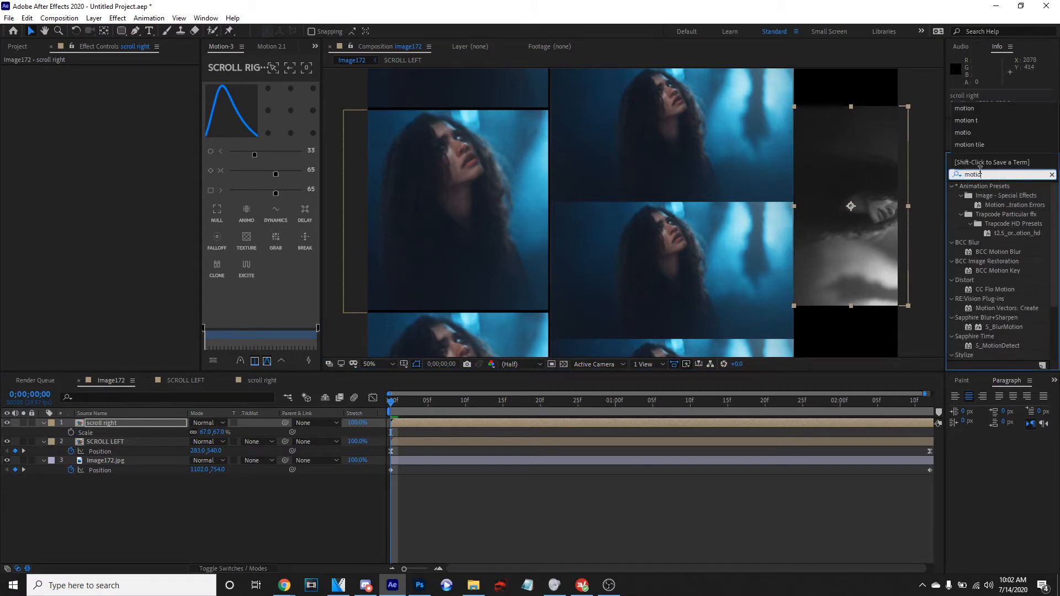
text(n)
scroll(1021, 310, down, 3)
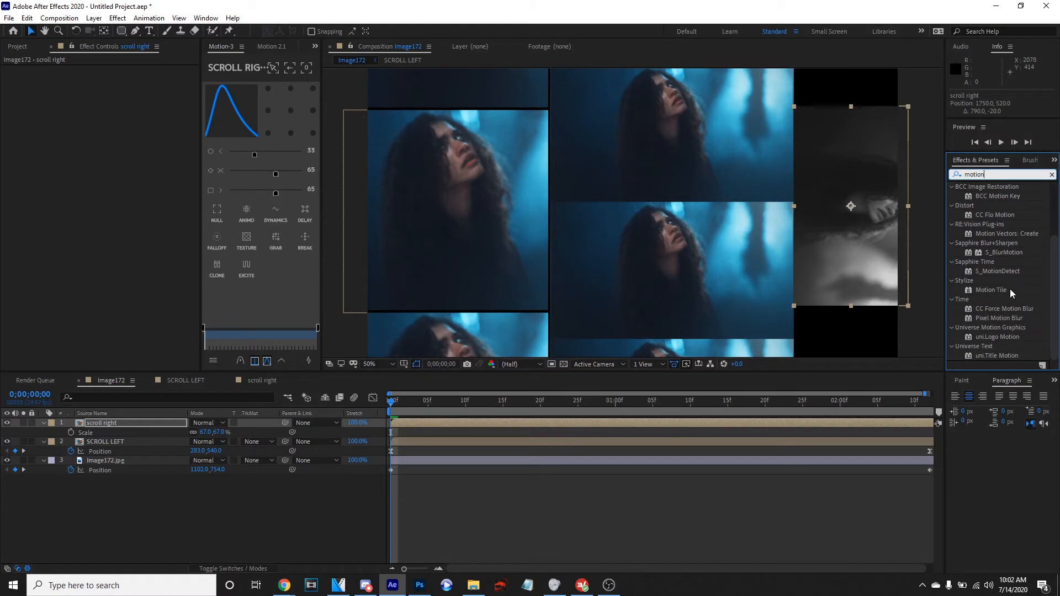
double_click(1011, 292)
drag(118, 107, 140, 110)
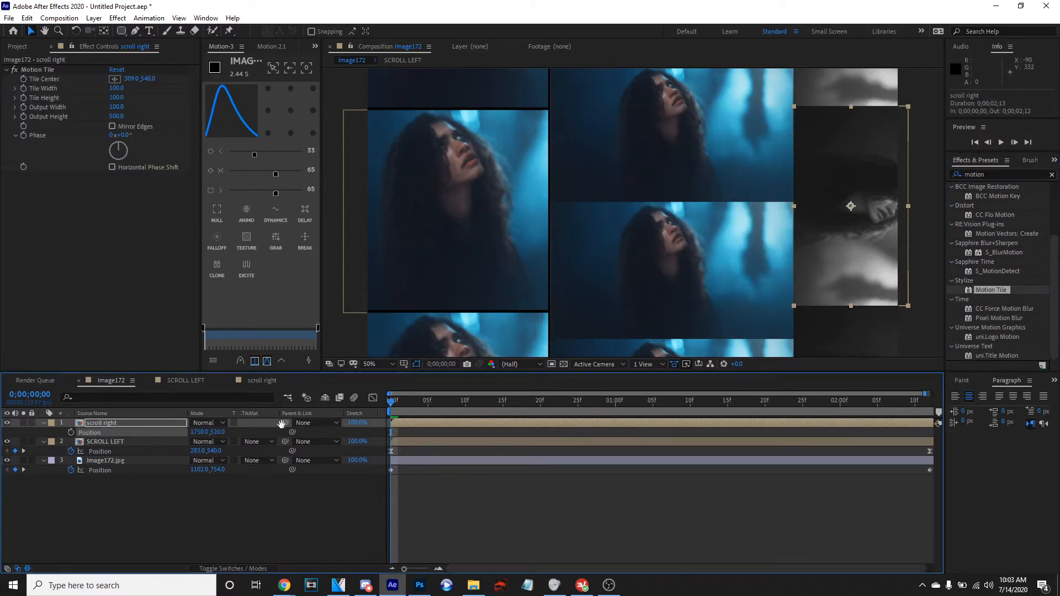
key(space)
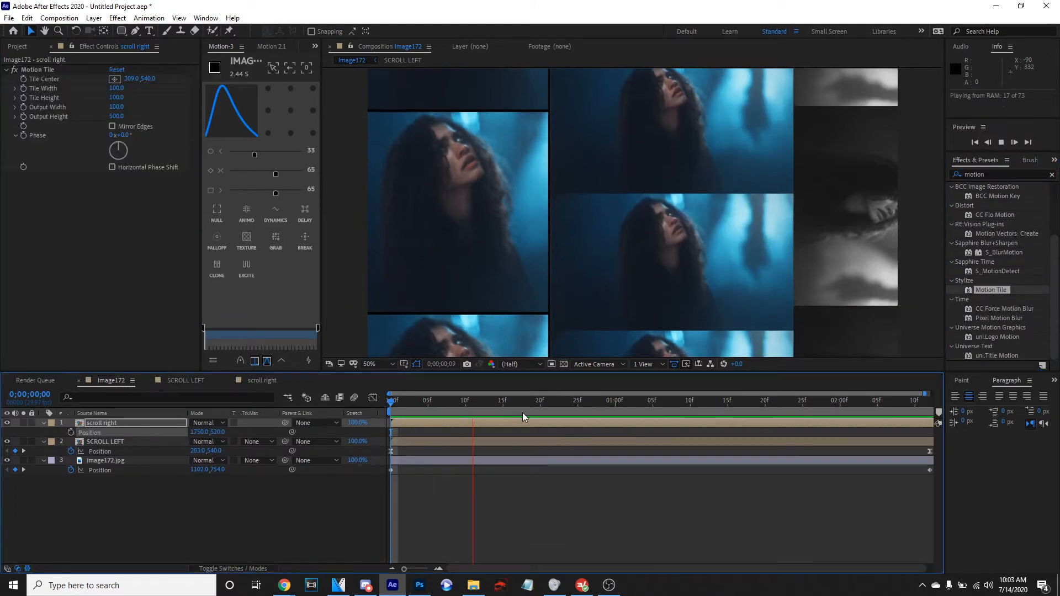
key(space)
- Keyframe the scroll right layer's Position from 1750, 520 at the first frame to 1750, 784 at the last frame, and preview the strips
click(74, 435)
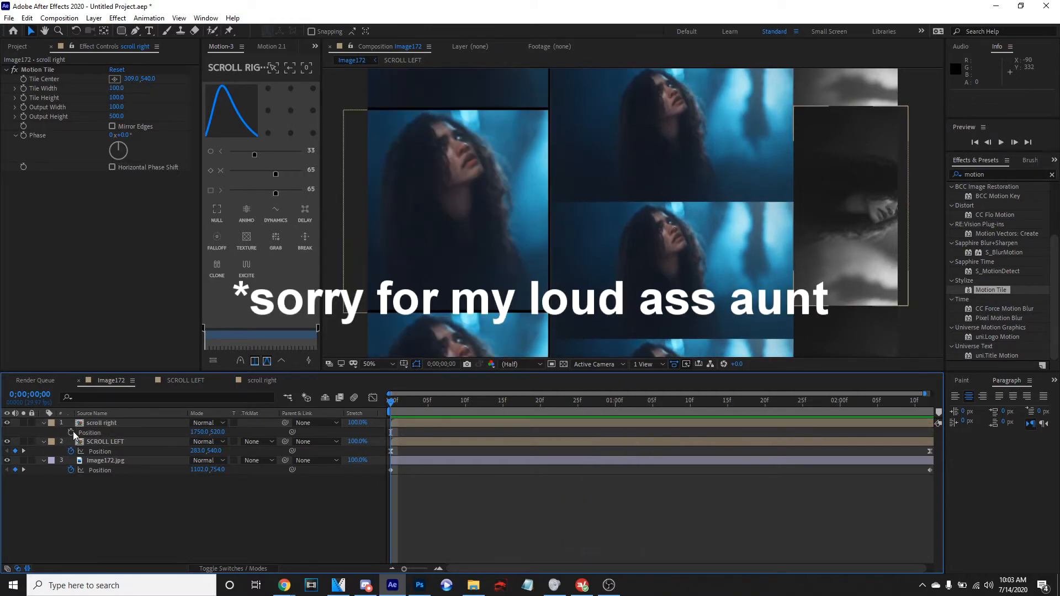
click(71, 433)
drag(621, 393, 928, 403)
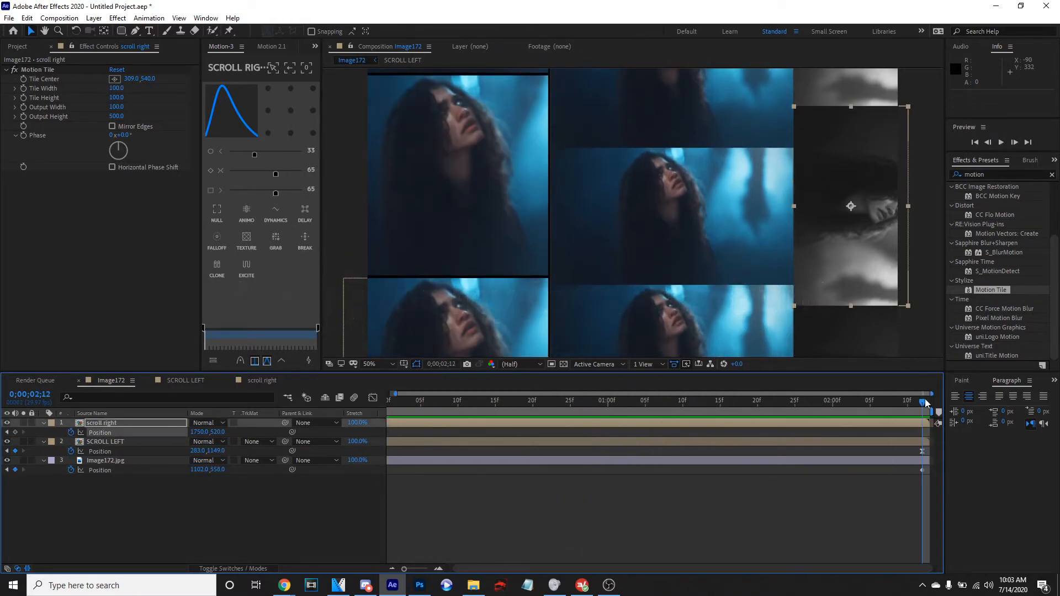
drag(220, 432, 359, 437)
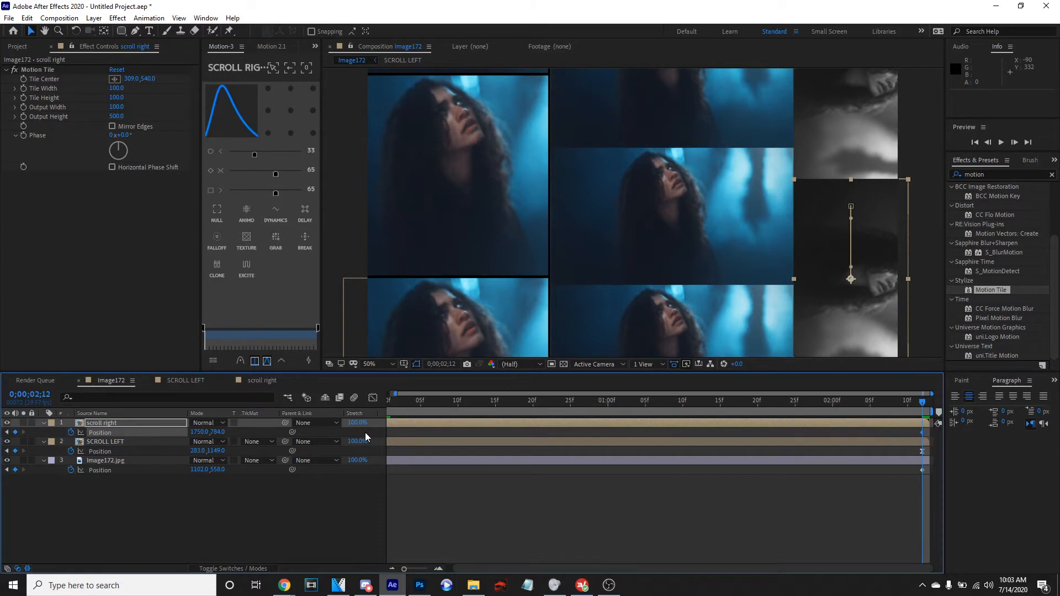
key(space)
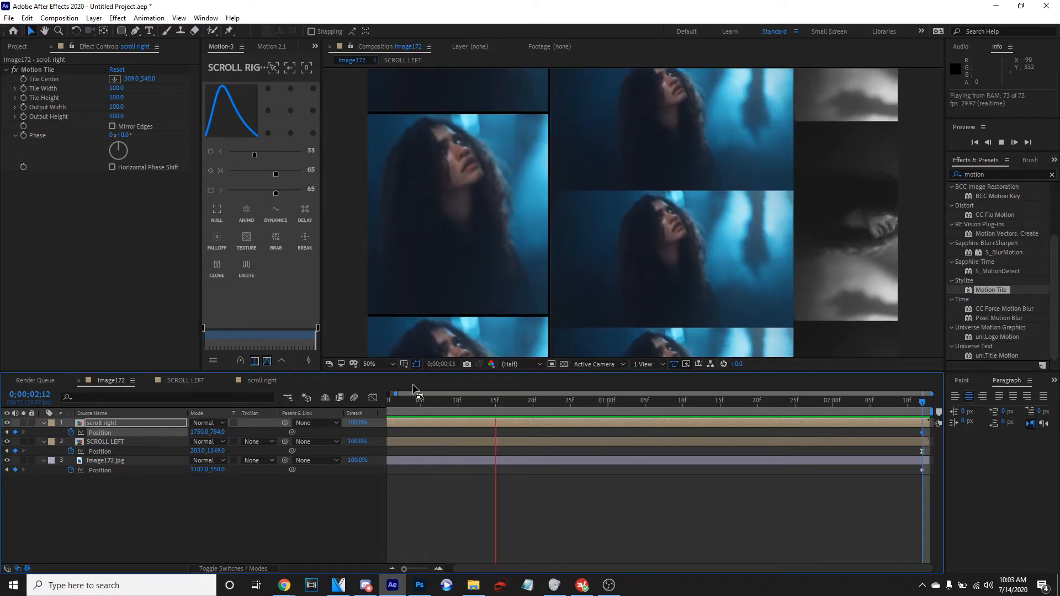
key(space)
key(space)
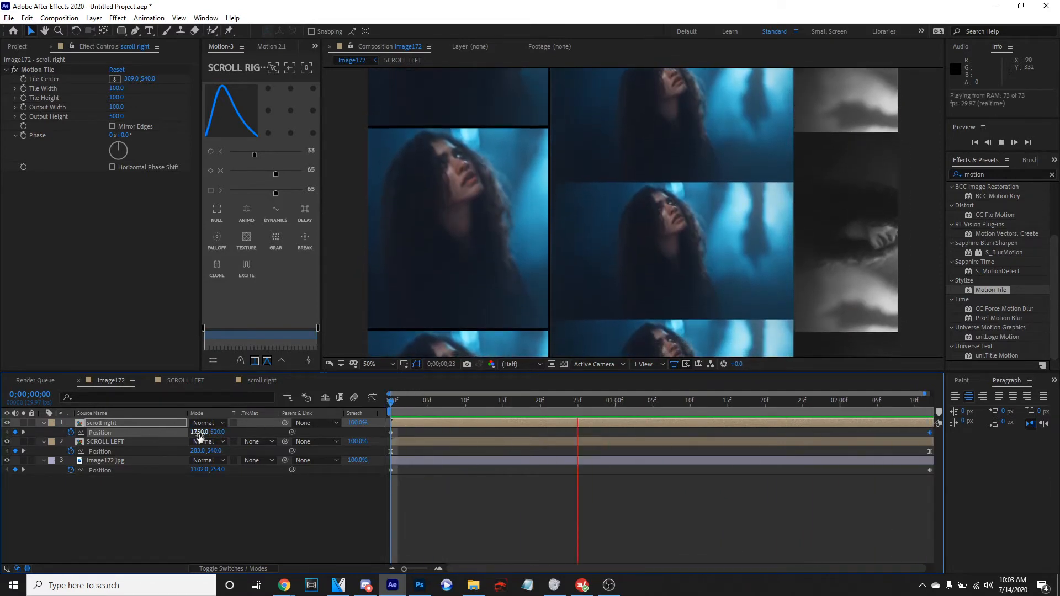
- In the SCROLL LEFT composition, keyframe the photo's Scale from 100% at the first frame to 139% at the last frame
click(123, 442)
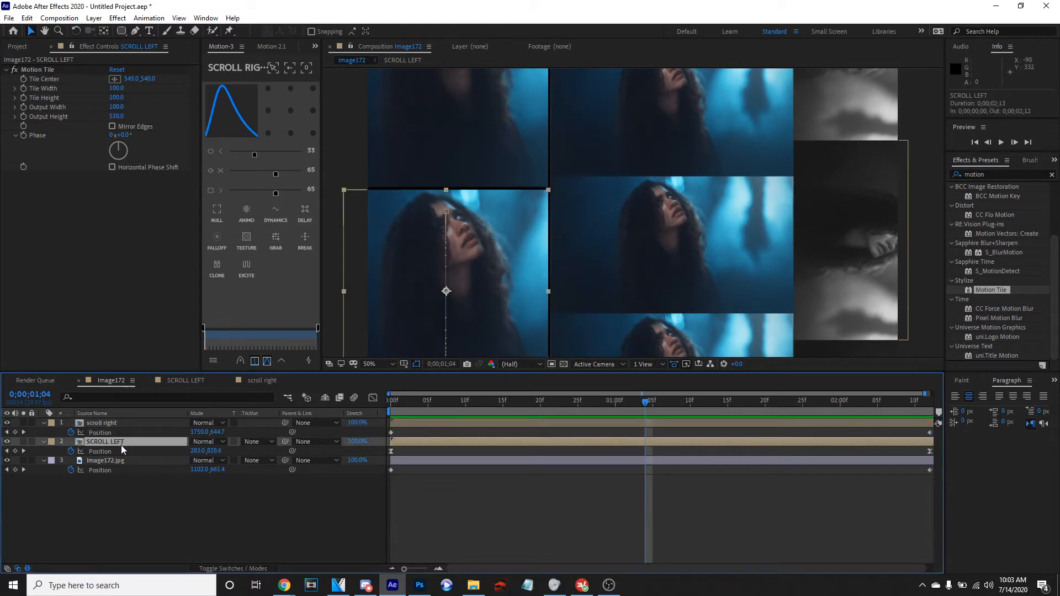
double_click(122, 446)
click(133, 427)
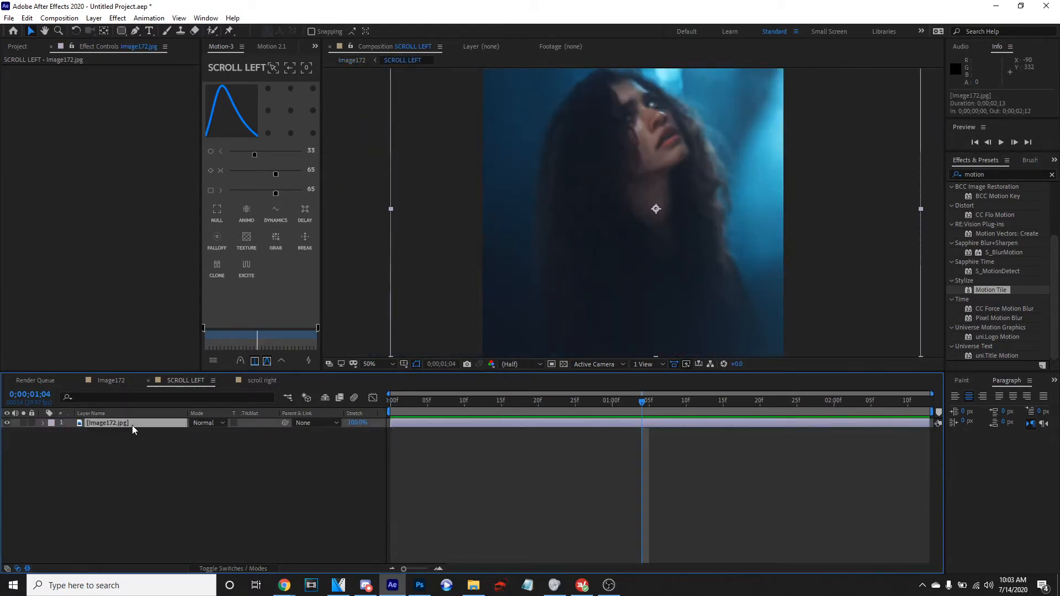
key(Home)
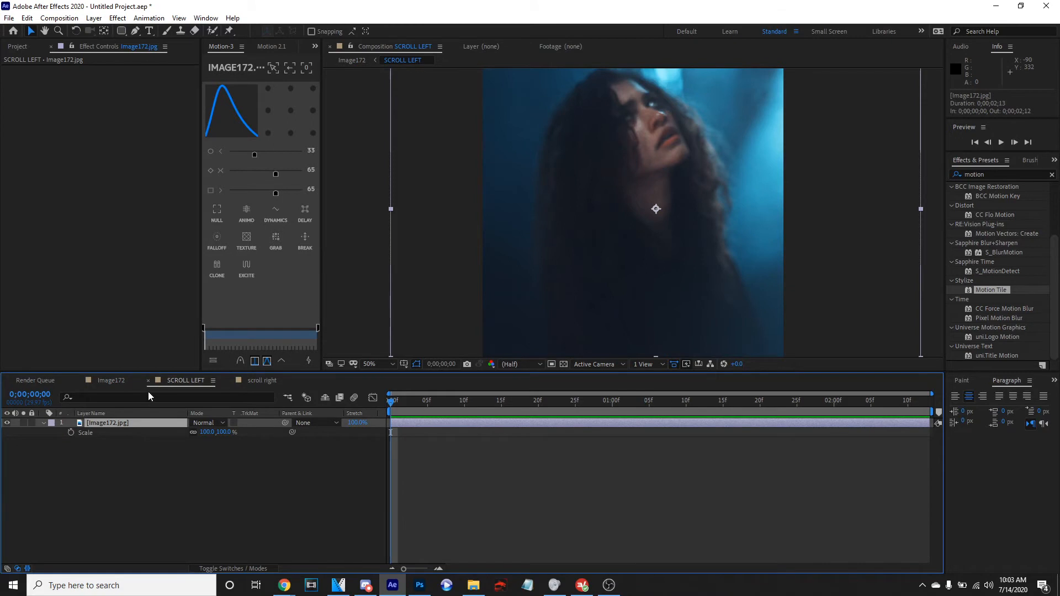
click(109, 383)
click(180, 382)
click(71, 434)
key(space)
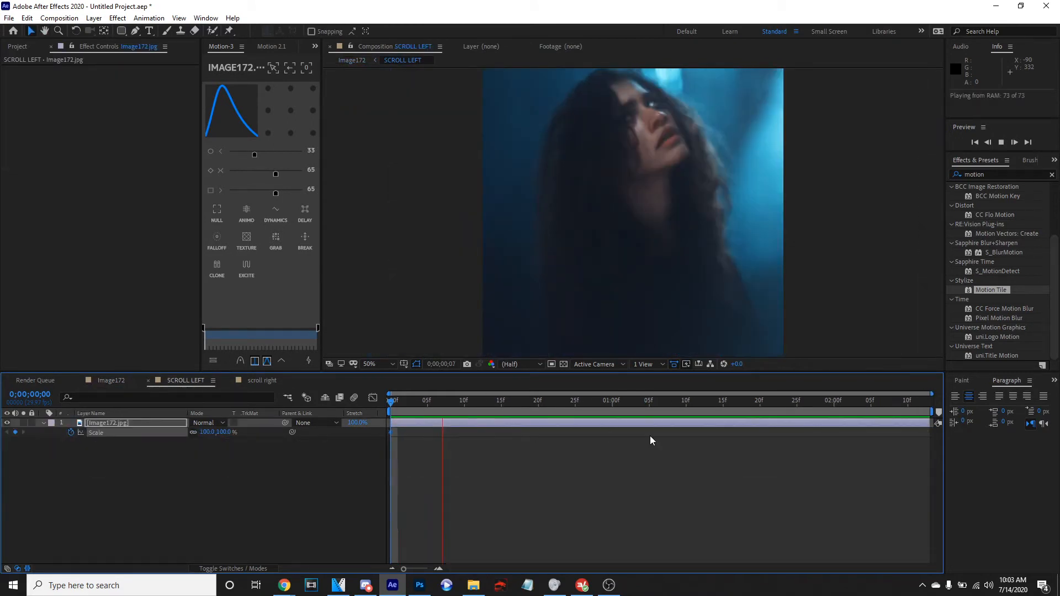
key(space)
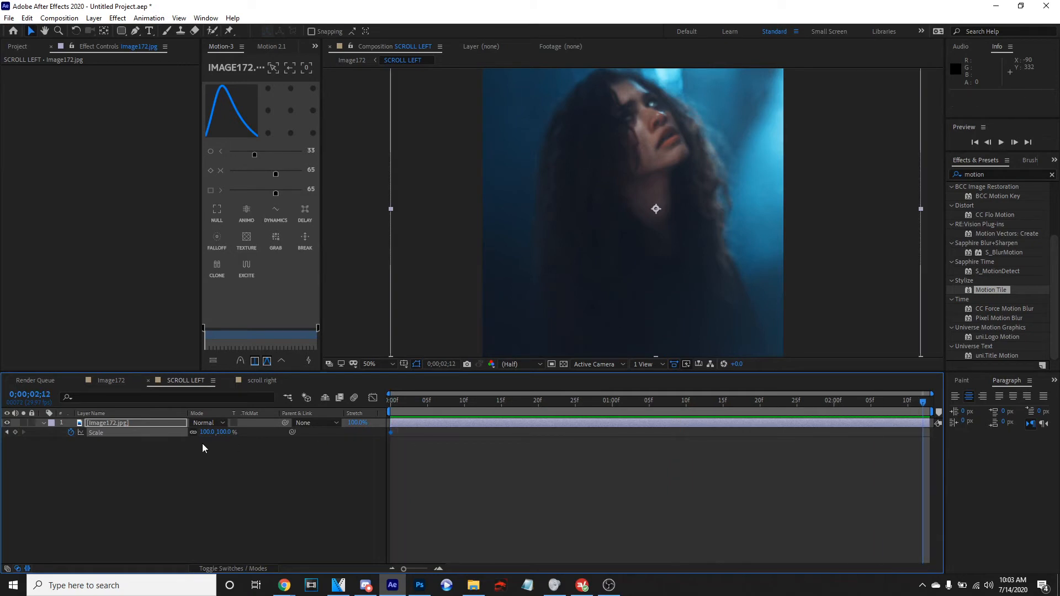
drag(205, 433, 226, 435)
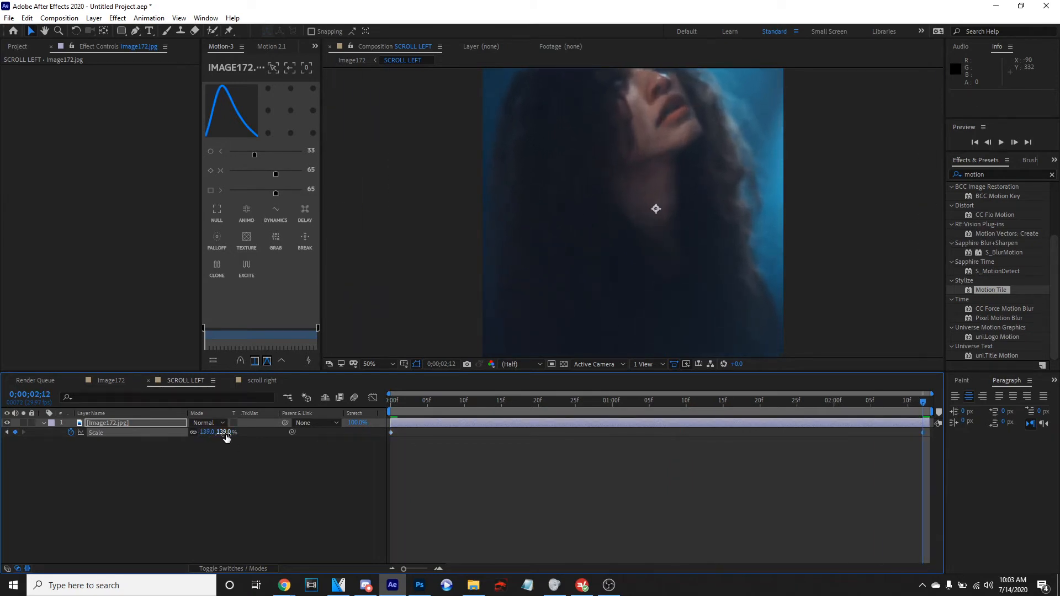
- Easy-ease both Scale keyframes of the SCROLL LEFT photo and display their speed graph
drag(899, 439, 354, 462)
click(373, 397)
right_click(666, 446)
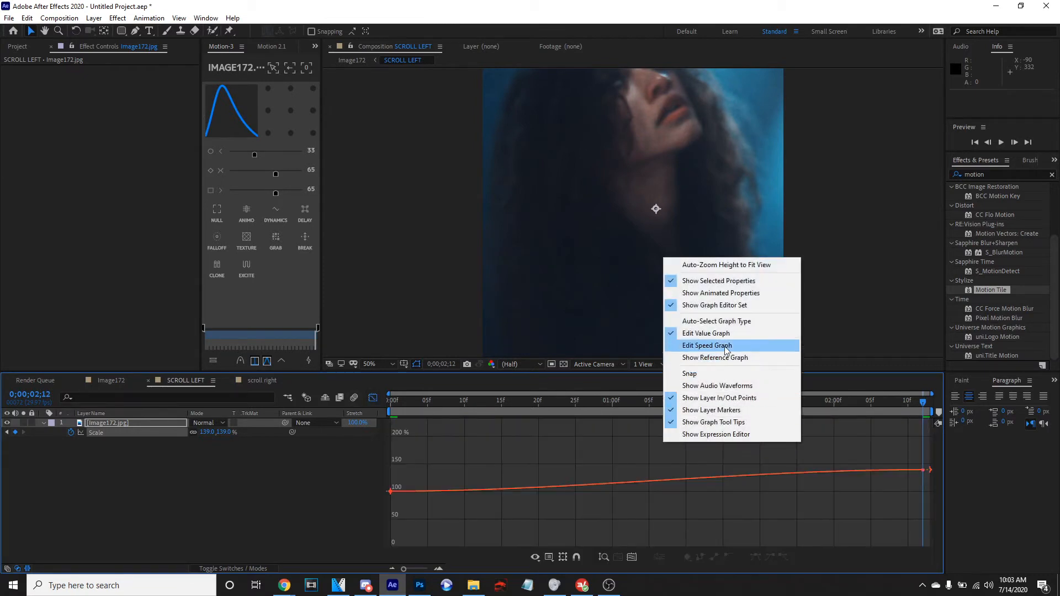
click(723, 353)
- Extend both Scale keyframes' influence handles toward the middle of the speed graph, creating a sharp central speed peak, and preview the zoom
click(786, 541)
click(633, 558)
drag(842, 539, 672, 537)
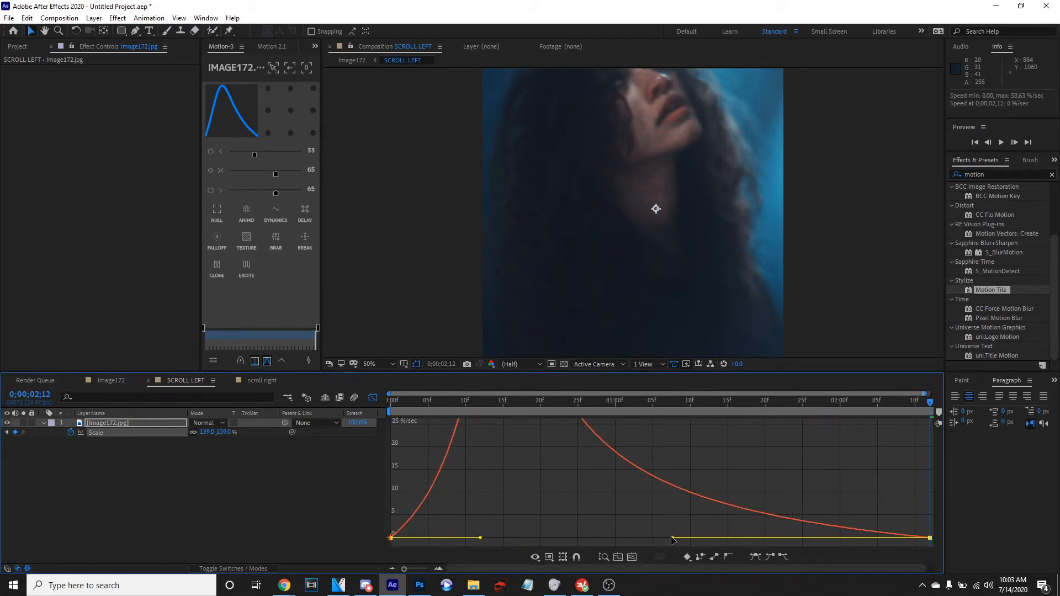
click(477, 541)
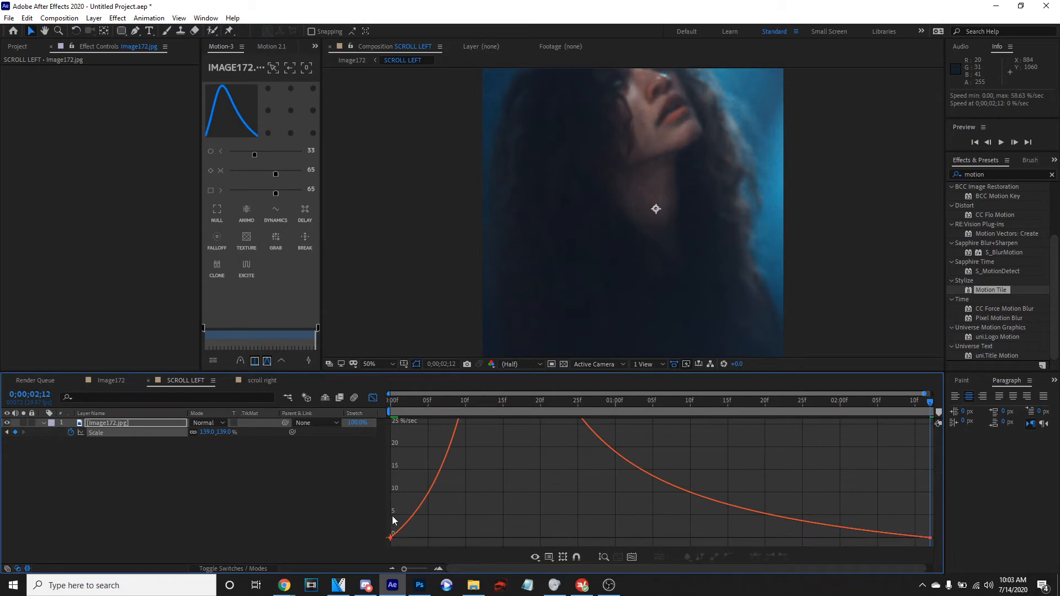
click(410, 514)
drag(481, 539, 648, 537)
drag(482, 400, 348, 424)
key(space)
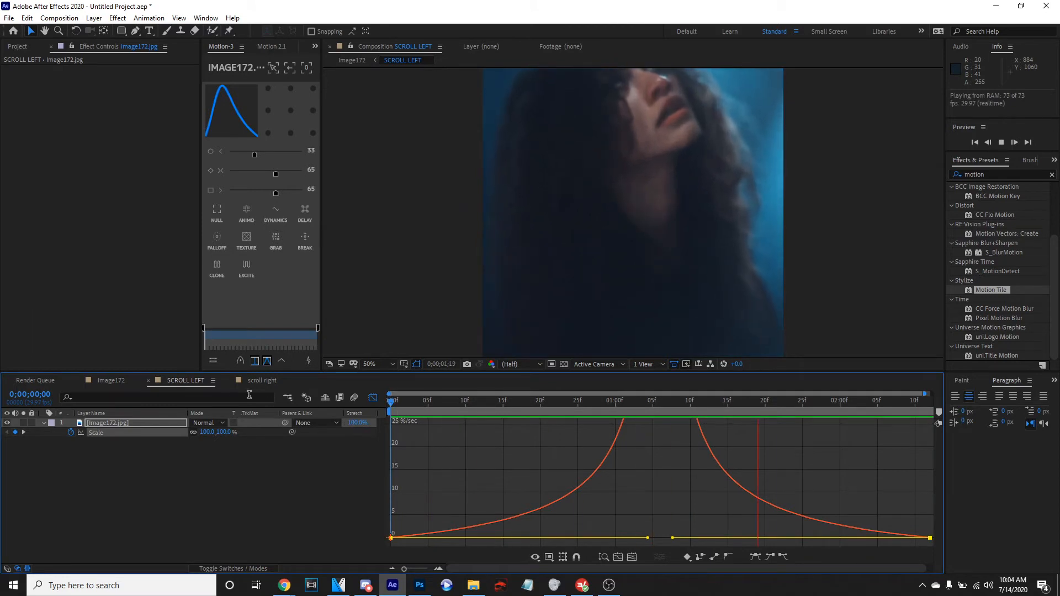
- Preview the Image172 composition, shorten the first SCROLL LEFT Scale keyframe's influence handle to about frame 16, and preview all strips again
click(132, 383)
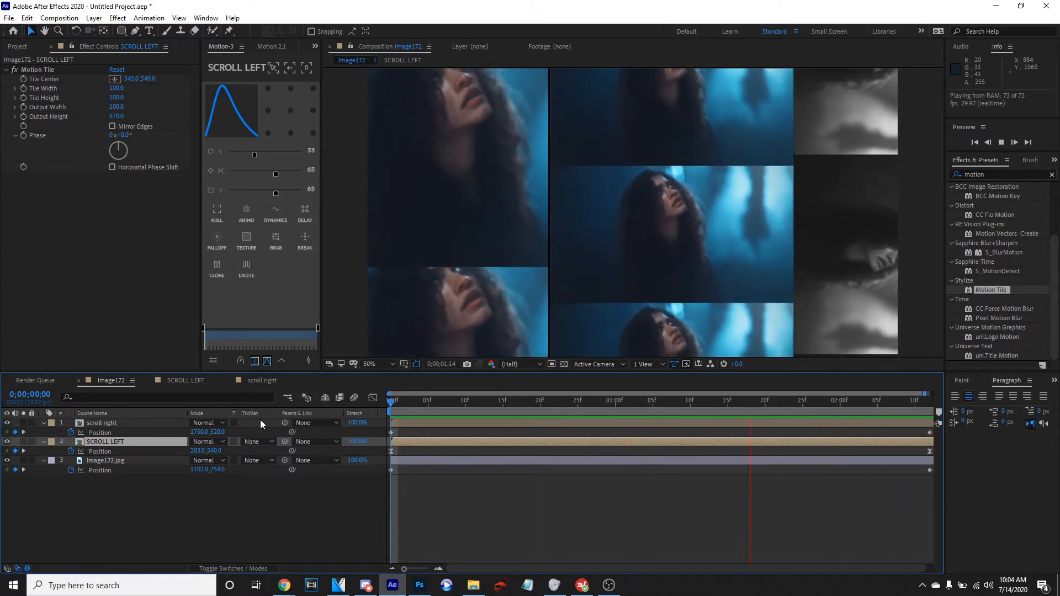
click(240, 380)
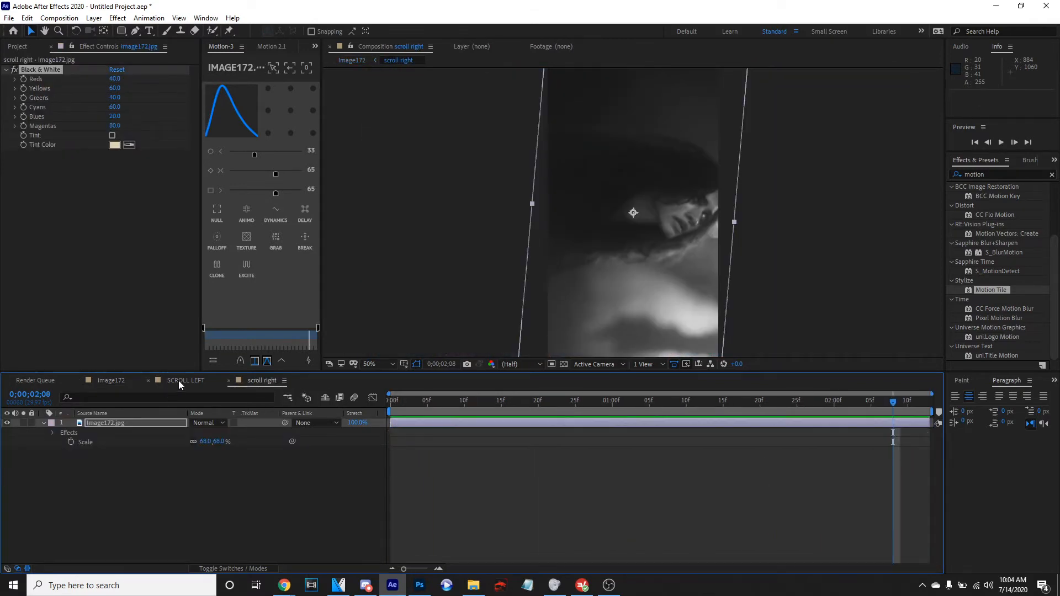
click(178, 380)
drag(649, 539, 510, 537)
click(100, 385)
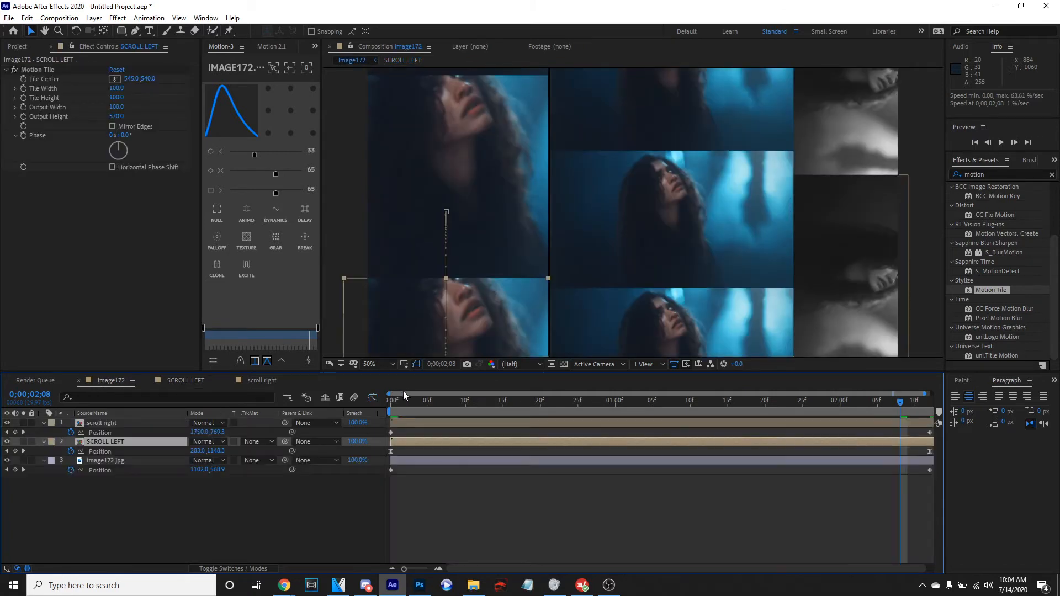
key(space)
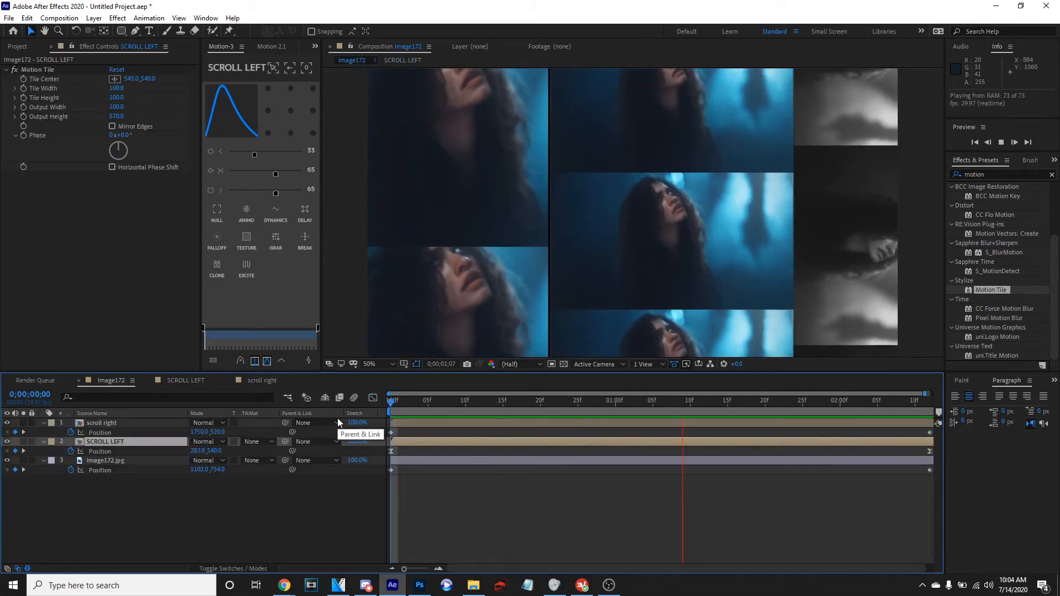
- Pull the SCROLL LEFT photo's Scale influence handles to about 1:06 and 1:28, shifting the speed peak toward the end, and preview both compositions
click(272, 380)
click(186, 381)
drag(671, 538, 826, 539)
drag(507, 538, 660, 538)
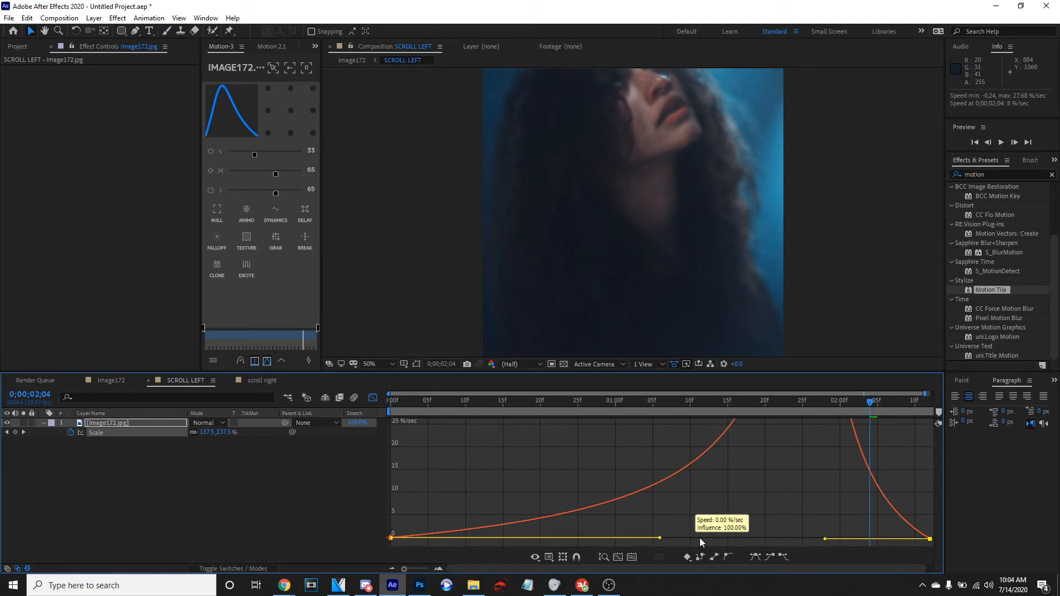
key(space)
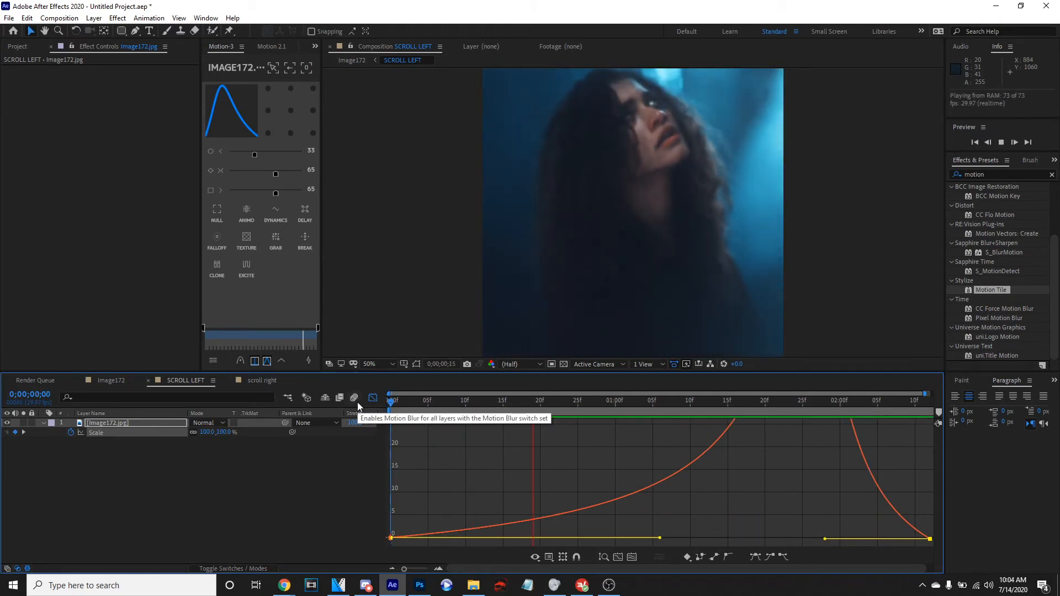
click(106, 381)
key(space)
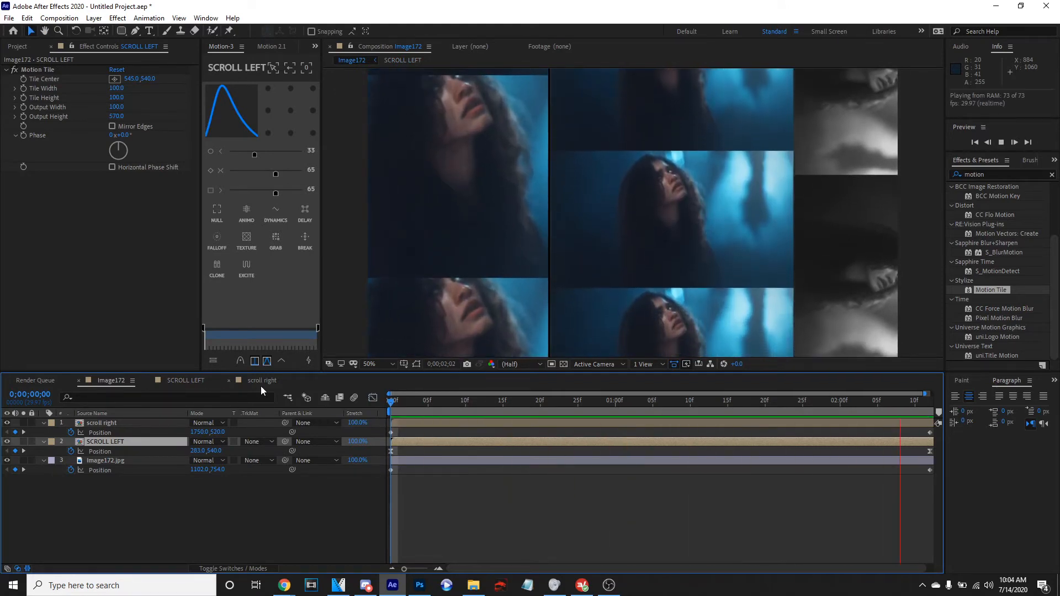
- Move the SCROLL LEFT Scale influence handles to about 1:00 and 1:07, bringing the speed peak toward the middle, and preview both compositions
click(265, 382)
click(187, 380)
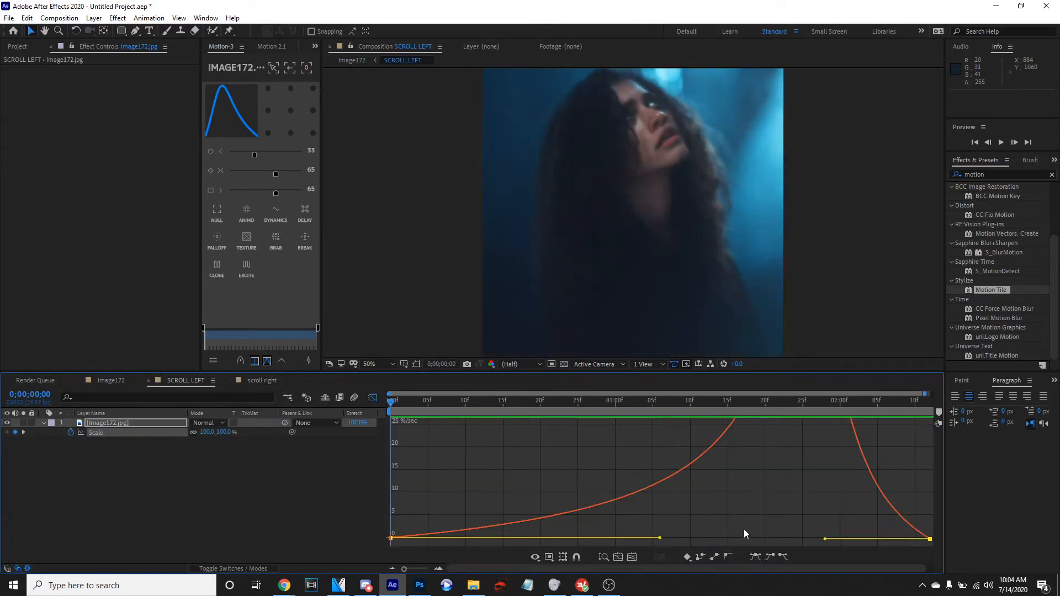
drag(823, 539, 615, 538)
key(space)
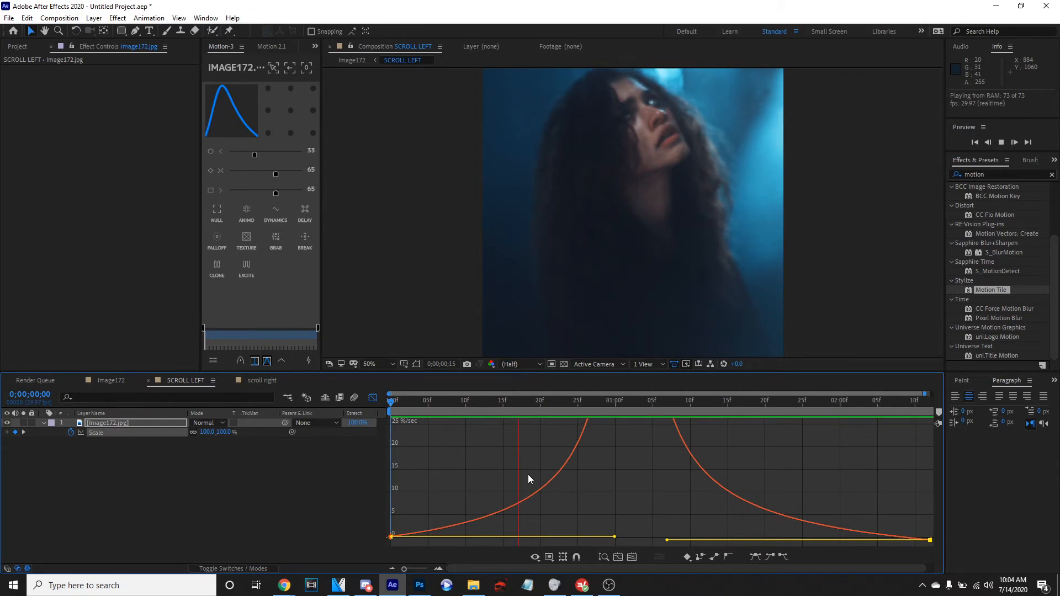
click(98, 381)
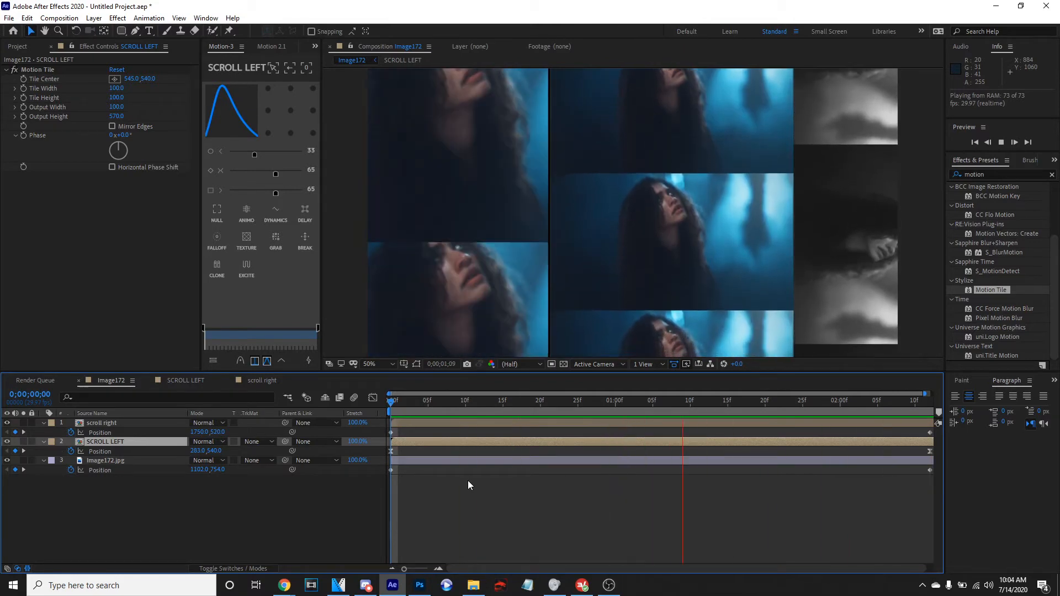
- Reset the SCROLL LEFT photo's Scale animation to a linear zoom from 100% at the first frame to 106% at the last, and preview all strips
click(183, 381)
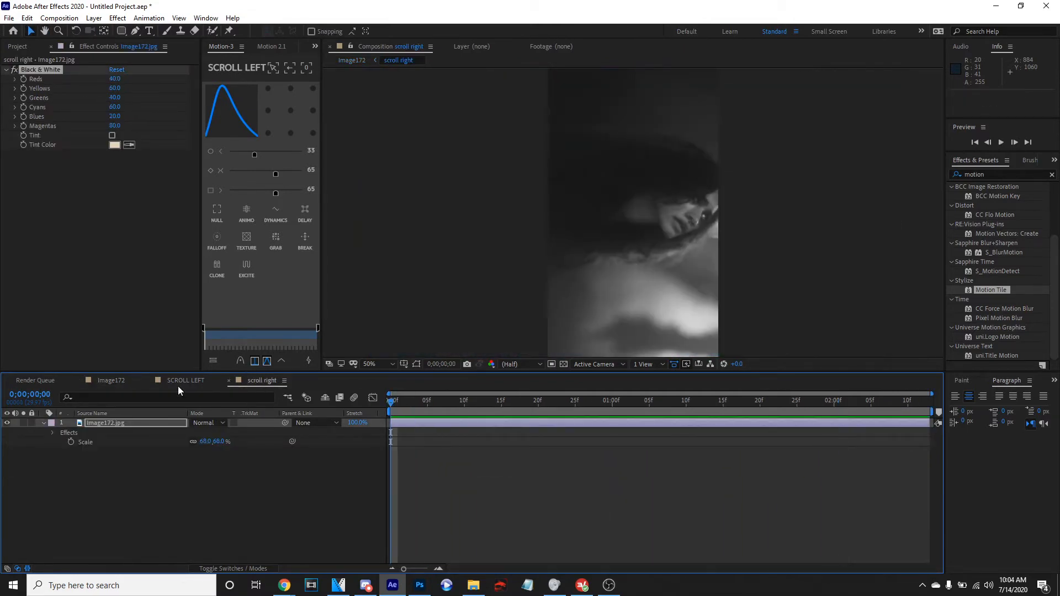
key(Home)
click(71, 433)
click(373, 399)
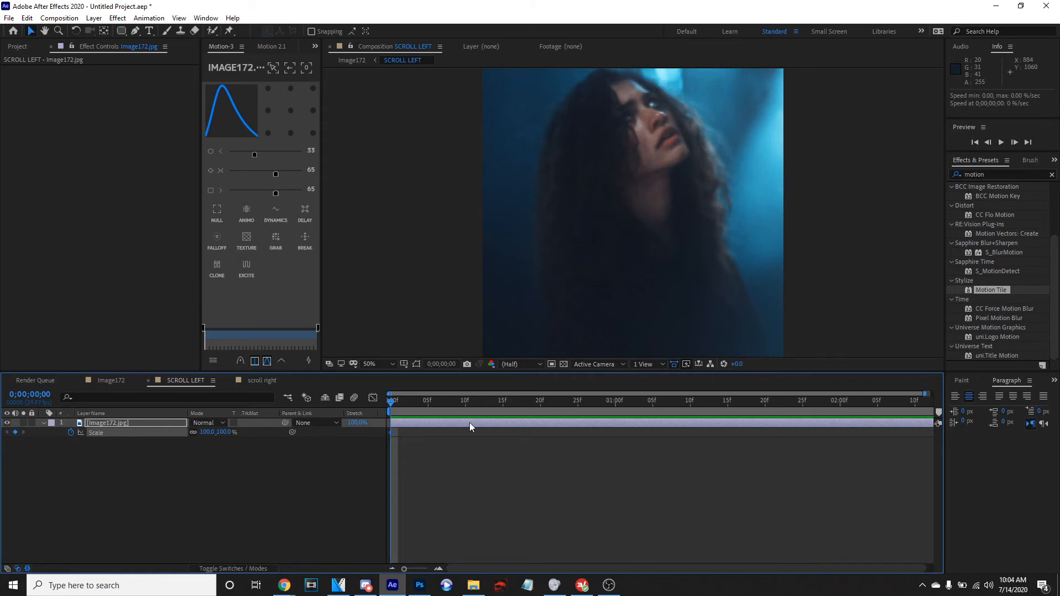
drag(717, 402, 964, 415)
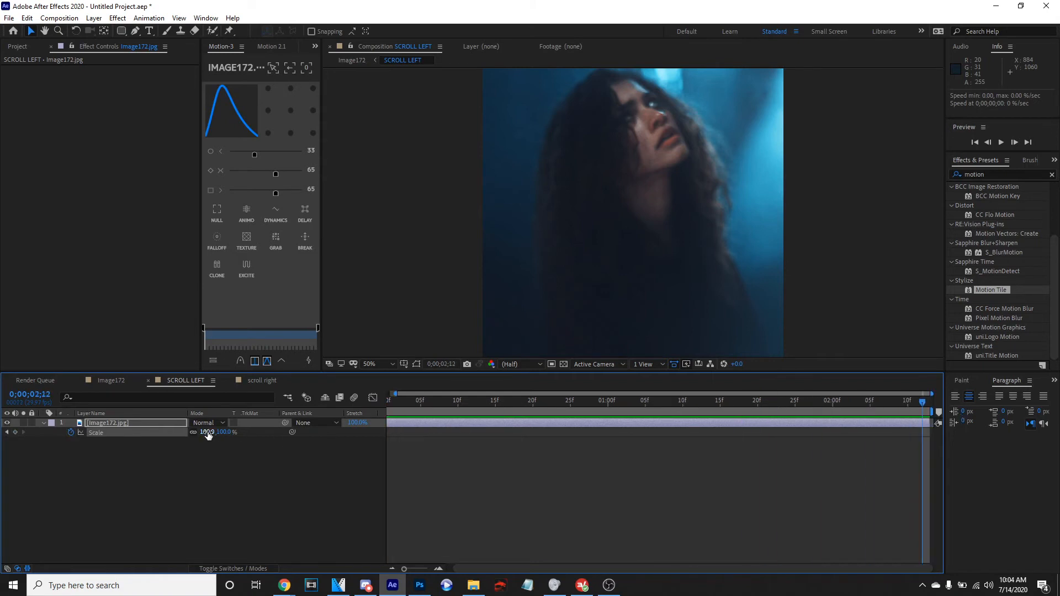
key(space)
drag(208, 436, 211, 435)
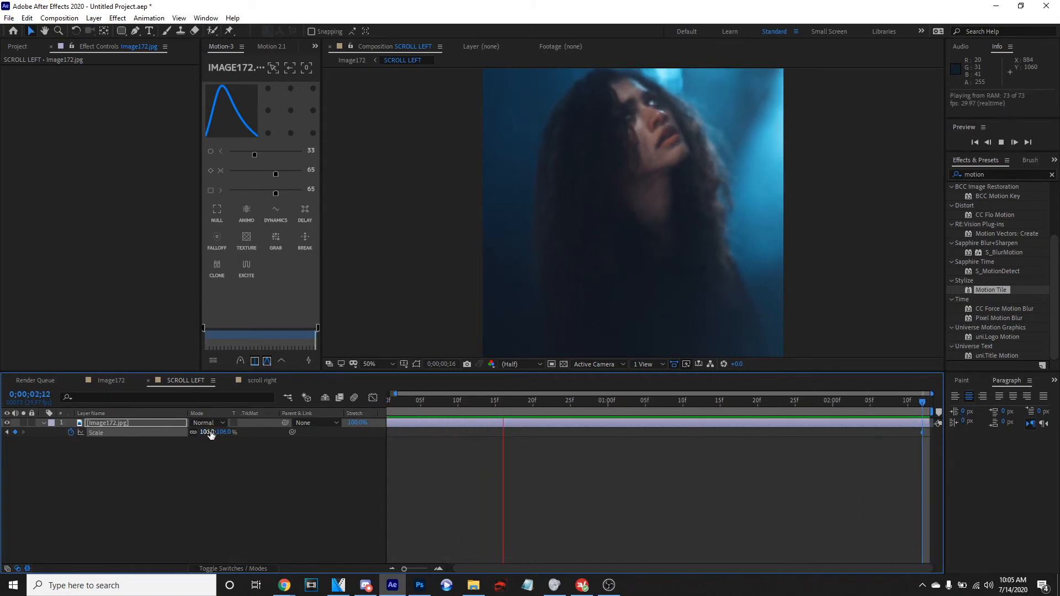
click(108, 381)
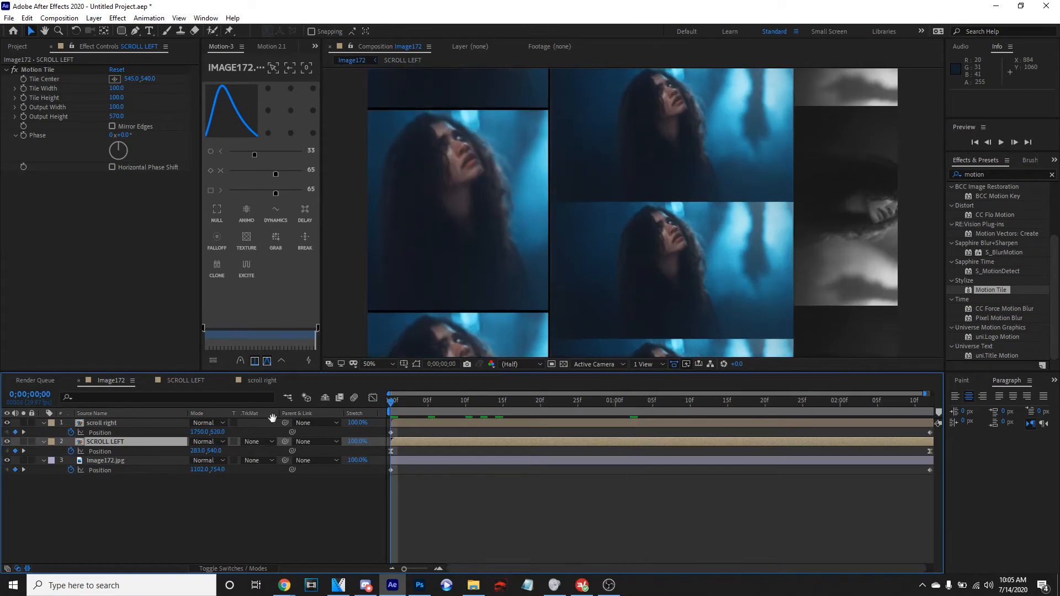
key(space)
- Solo the centre Image172.jpg strip to examine its scrolling, unsolo it and preview all strips together
click(105, 461)
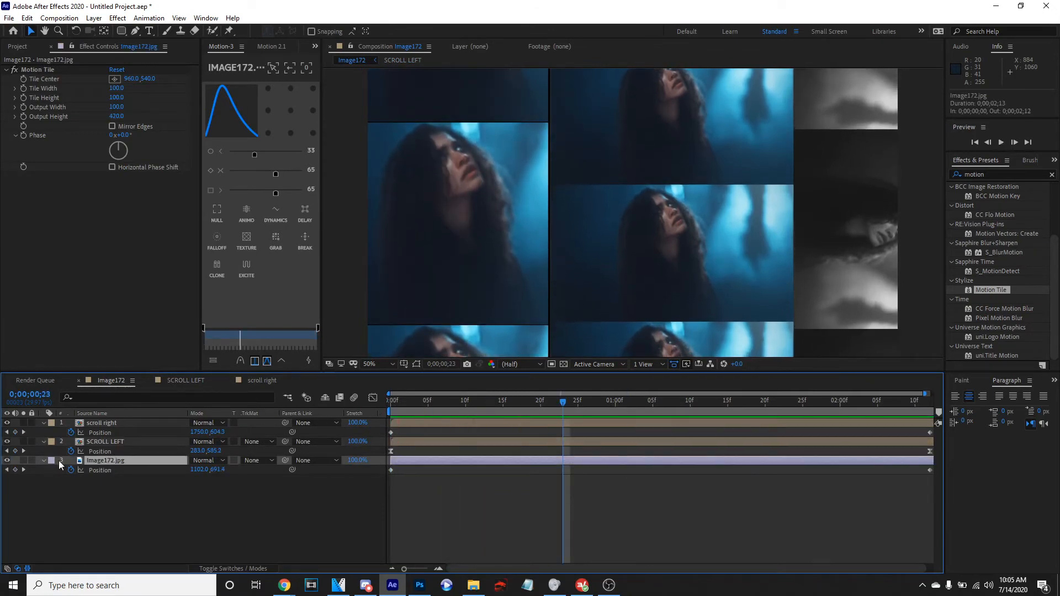
drag(538, 400, 654, 431)
key(space)
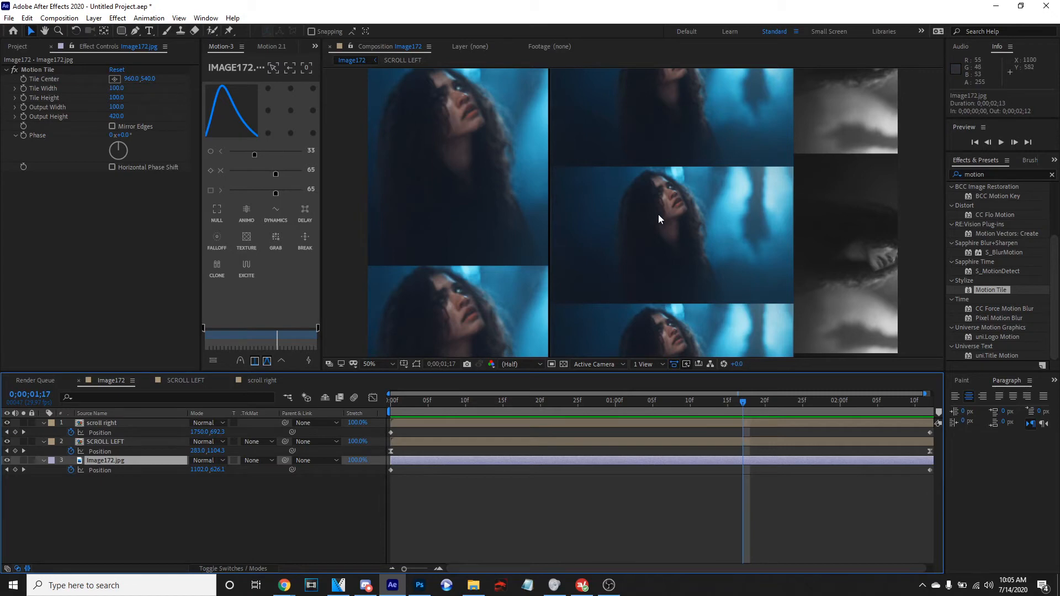
click(23, 461)
drag(425, 406, 356, 406)
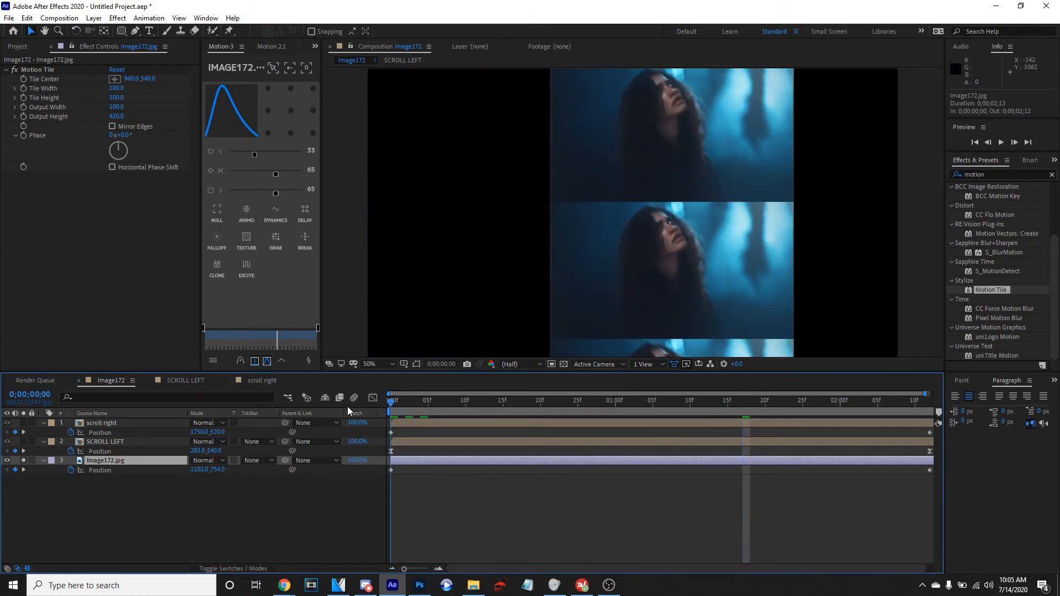
key(space)
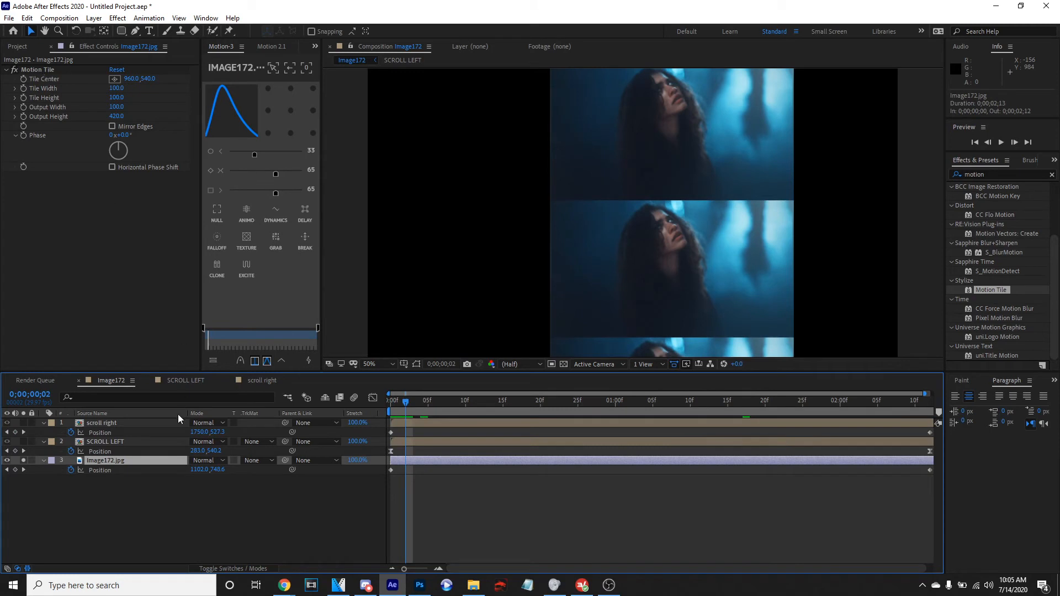
click(23, 461)
key(space)
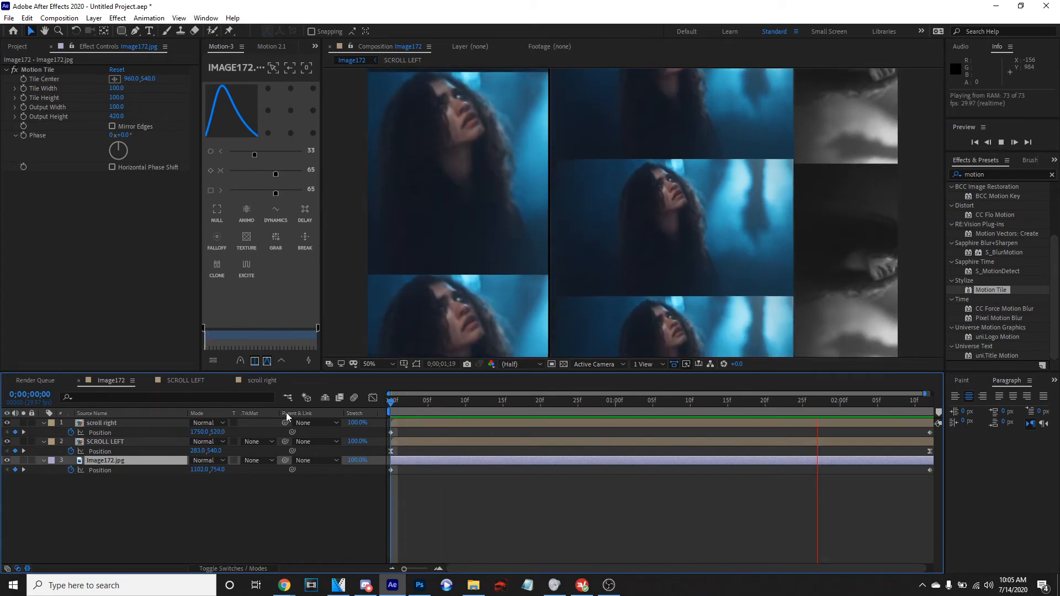
- In the SCROLL LEFT composition, set the photo's first Scale keyframe to 105% to cover the black edge along the bottom
click(43, 442)
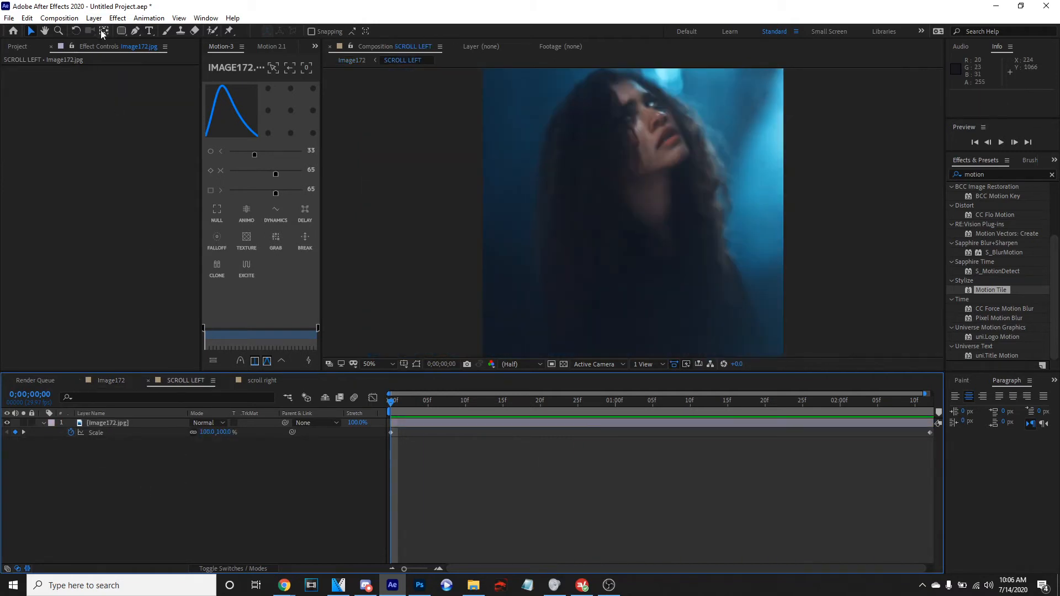
click(121, 31)
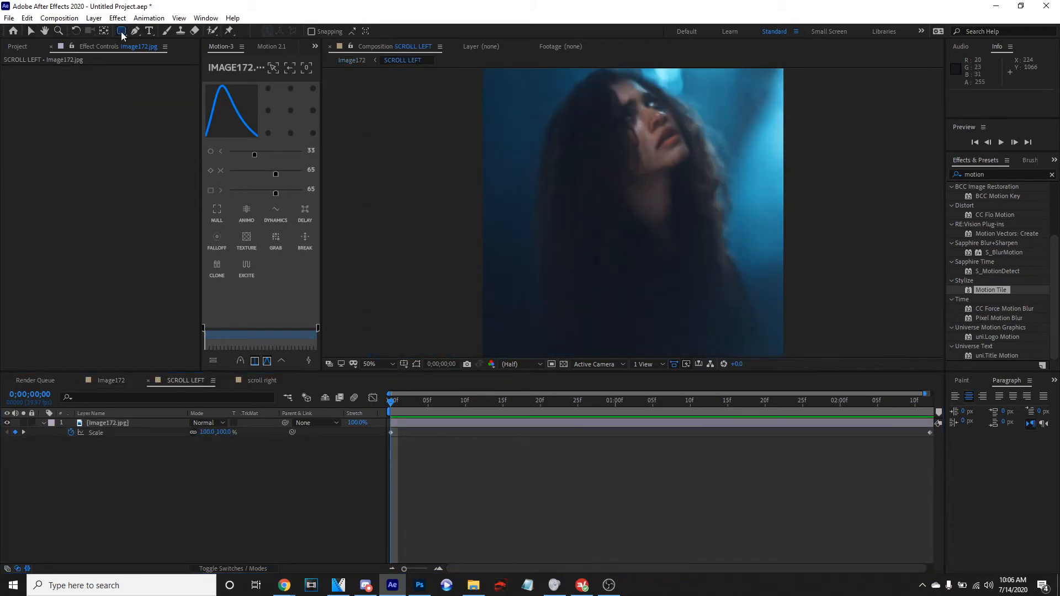
click(152, 34)
scroll(547, 152, down, 2)
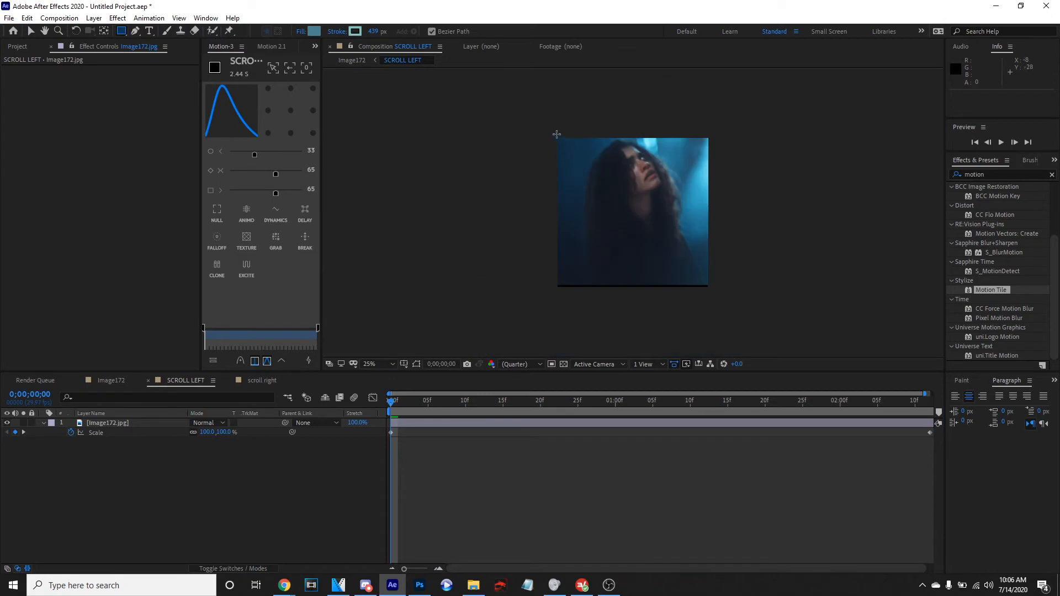
click(112, 424)
scroll(556, 296, up, 2)
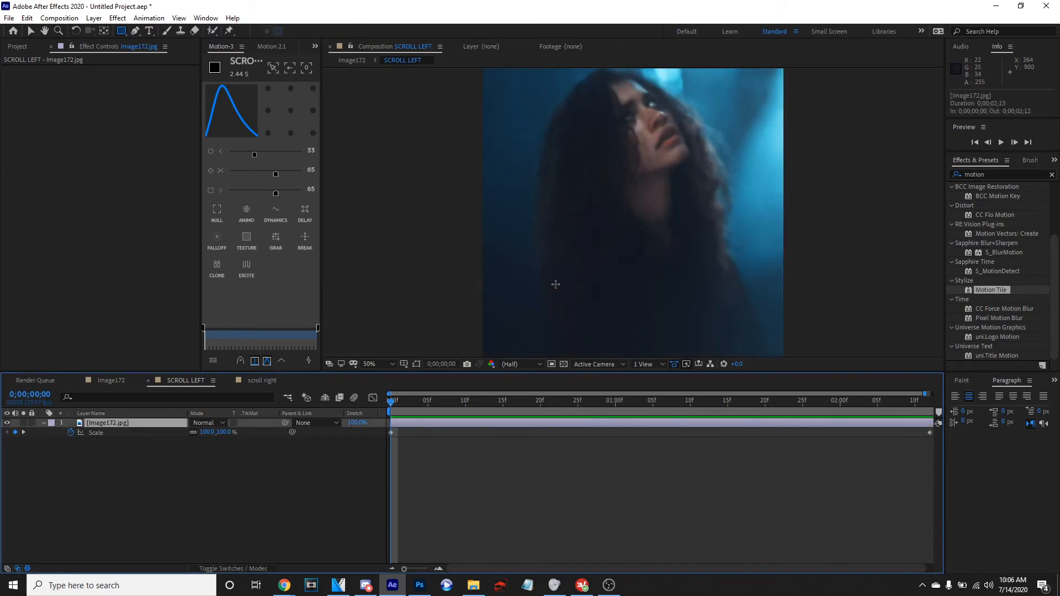
key(space)
drag(548, 275, 525, 200)
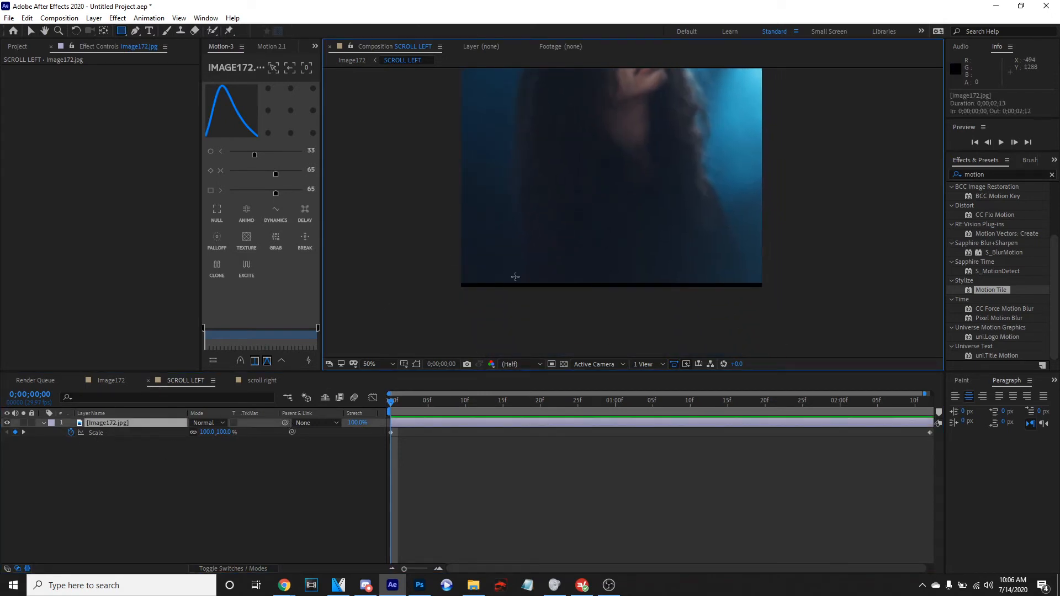
key(s)
drag(209, 428, 212, 431)
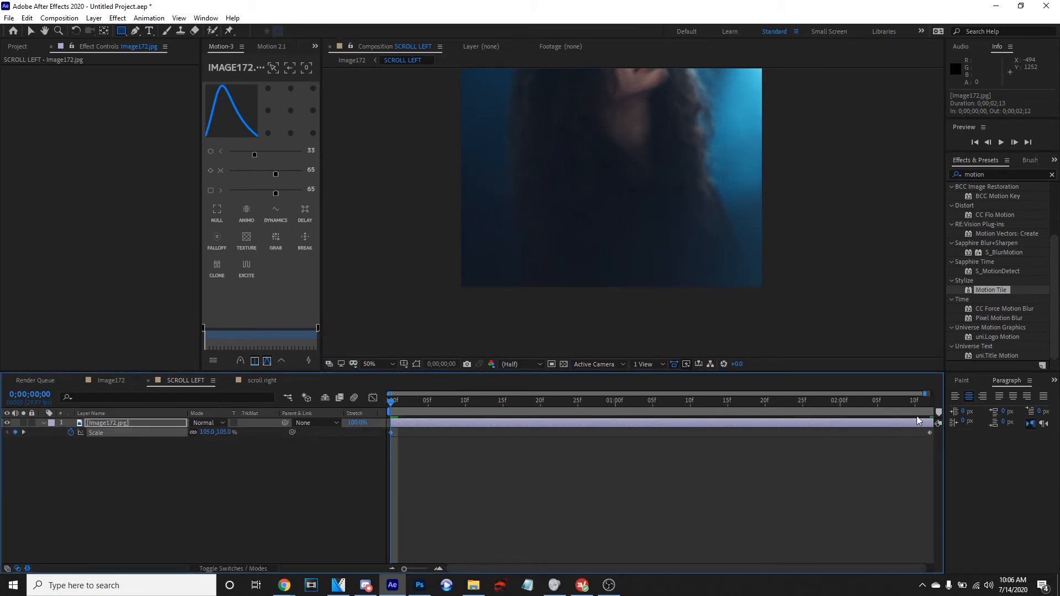
key(End)
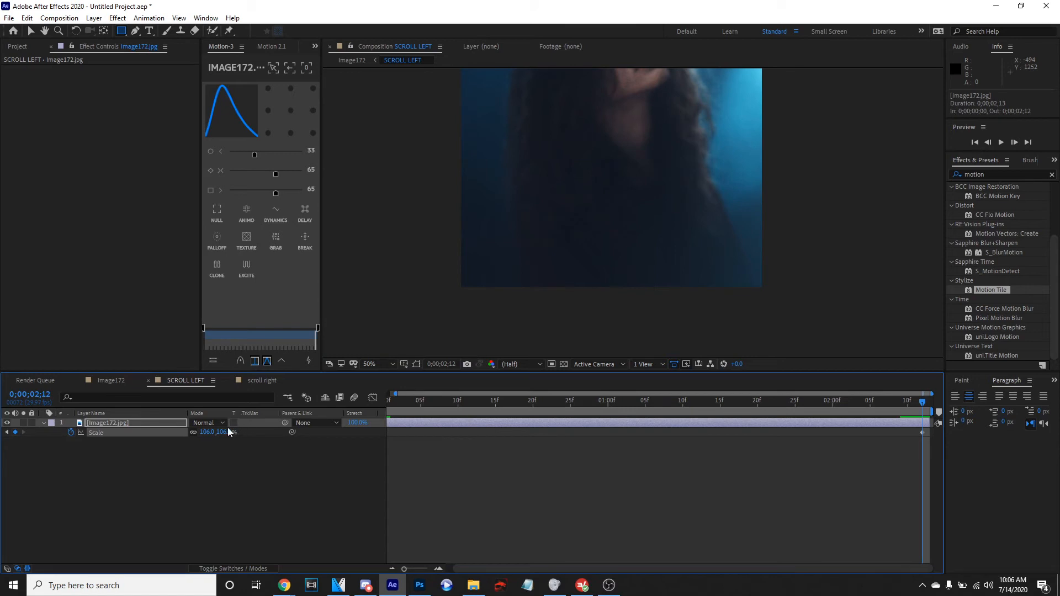
key(Home)
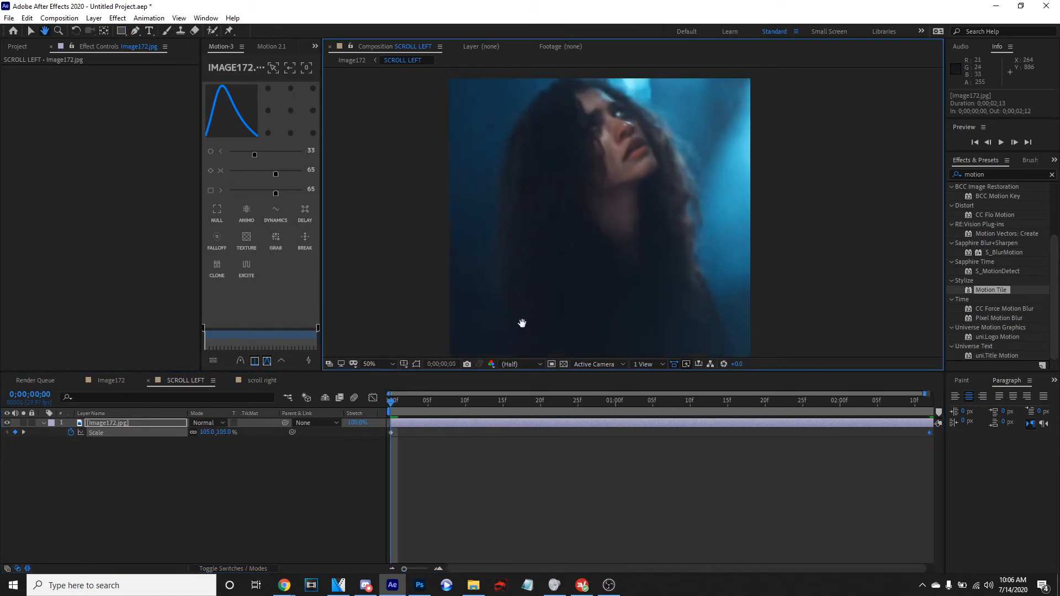
drag(521, 320, 552, 224)
key(comma)
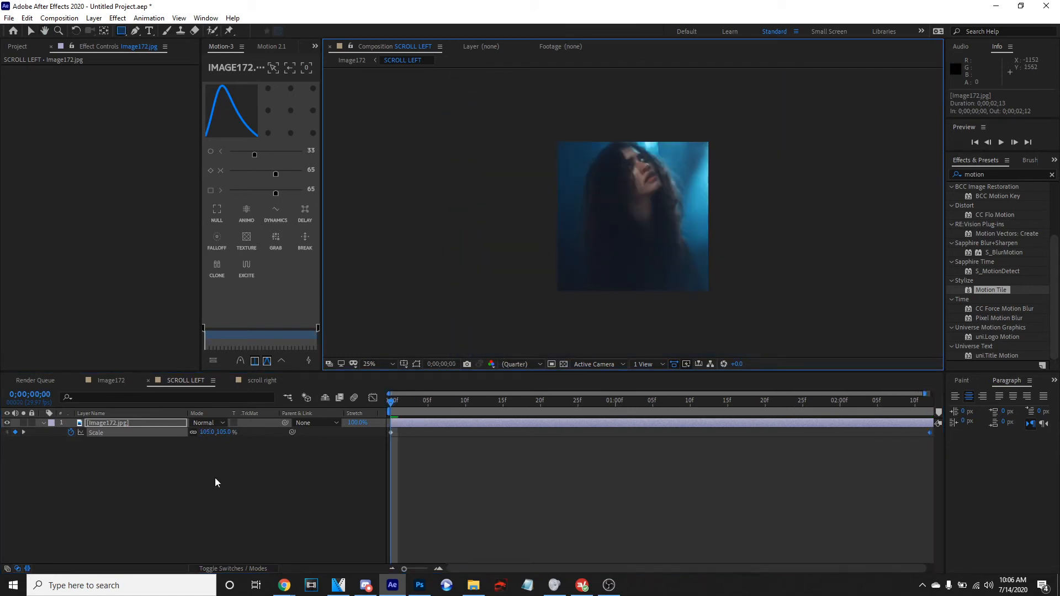
click(237, 468)
drag(556, 142, 709, 291)
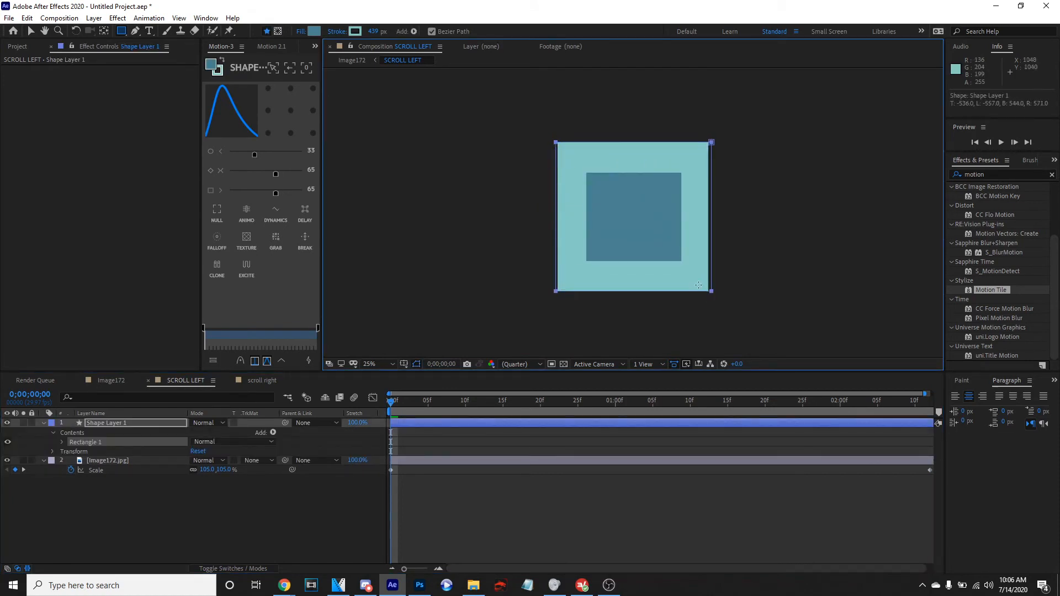
key(ctrl+z)
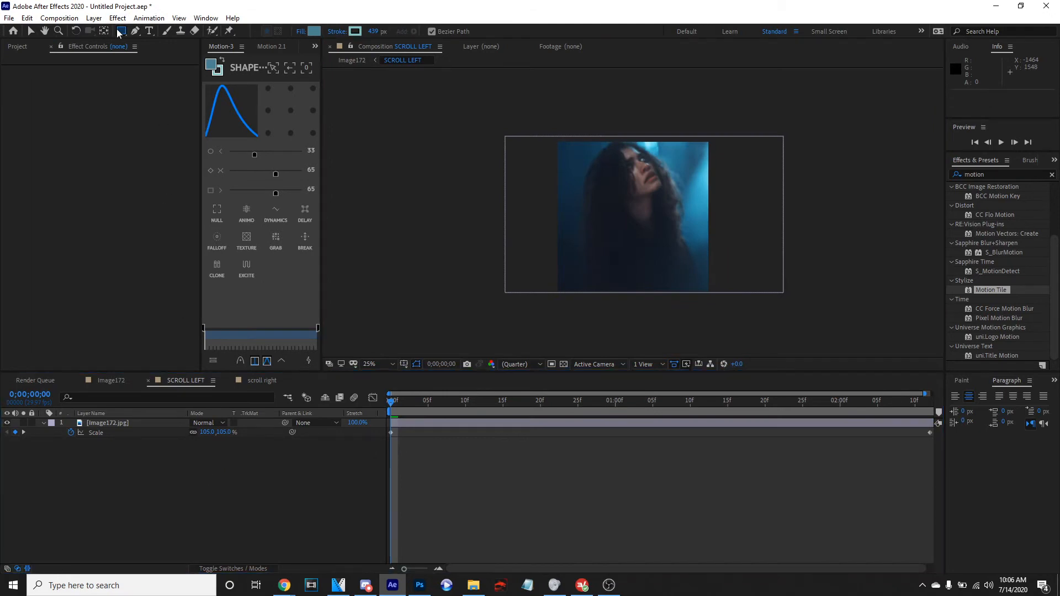
- Create a rectangle shape layer matching the full SCROLL LEFT frame and set its fill to none
key(ctrl+shift+z)
key(v)
click(387, 31)
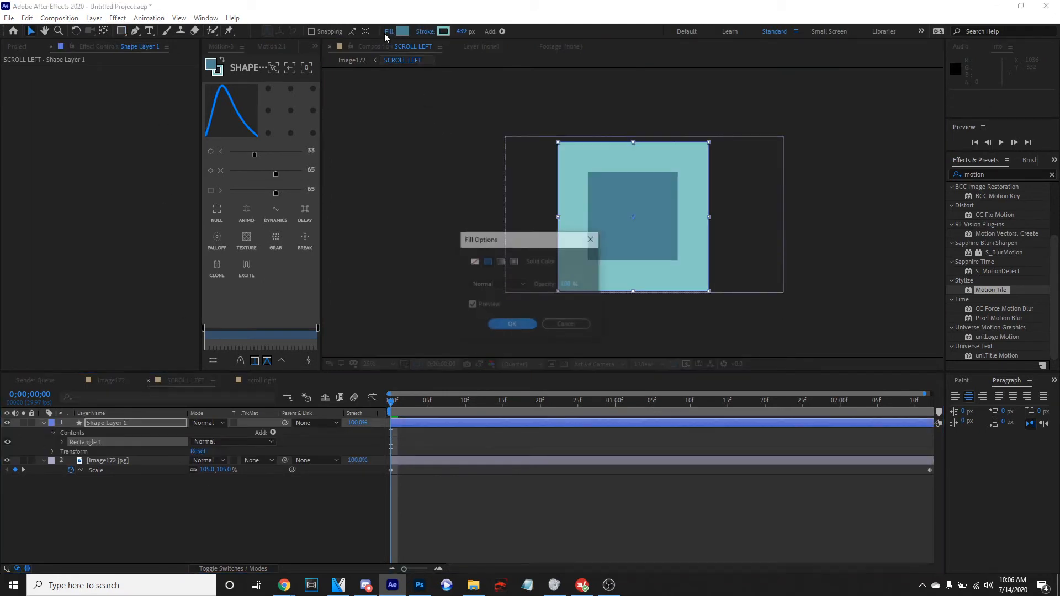
click(471, 264)
key(Return)
key(period)
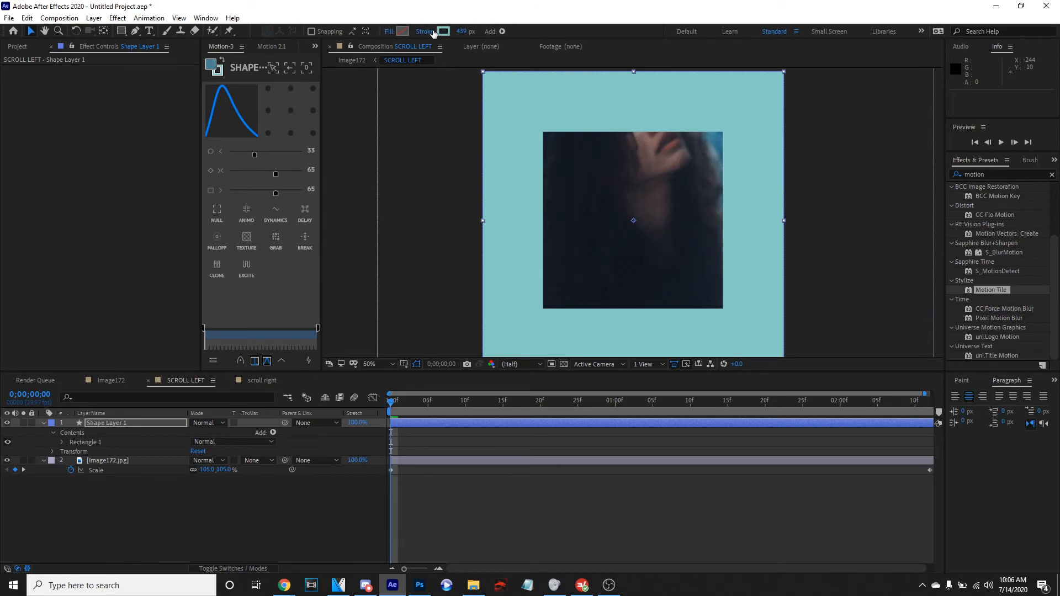
- Set the rectangle's stroke colour to white (FFFFFF) and its stroke width to 11 px
click(442, 32)
drag(315, 368, 183, 315)
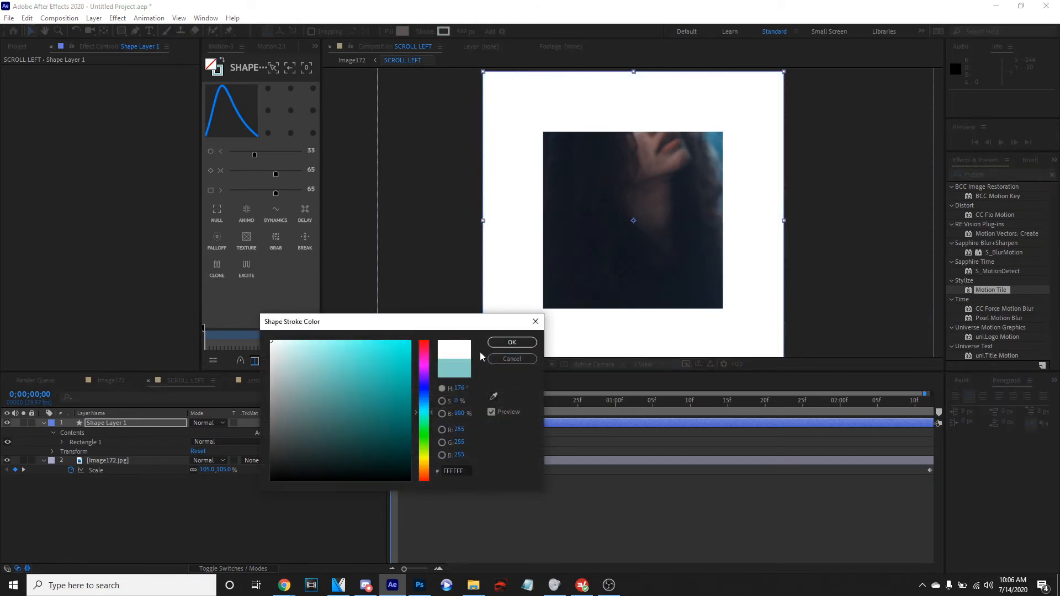
click(512, 342)
drag(467, 36, 214, 38)
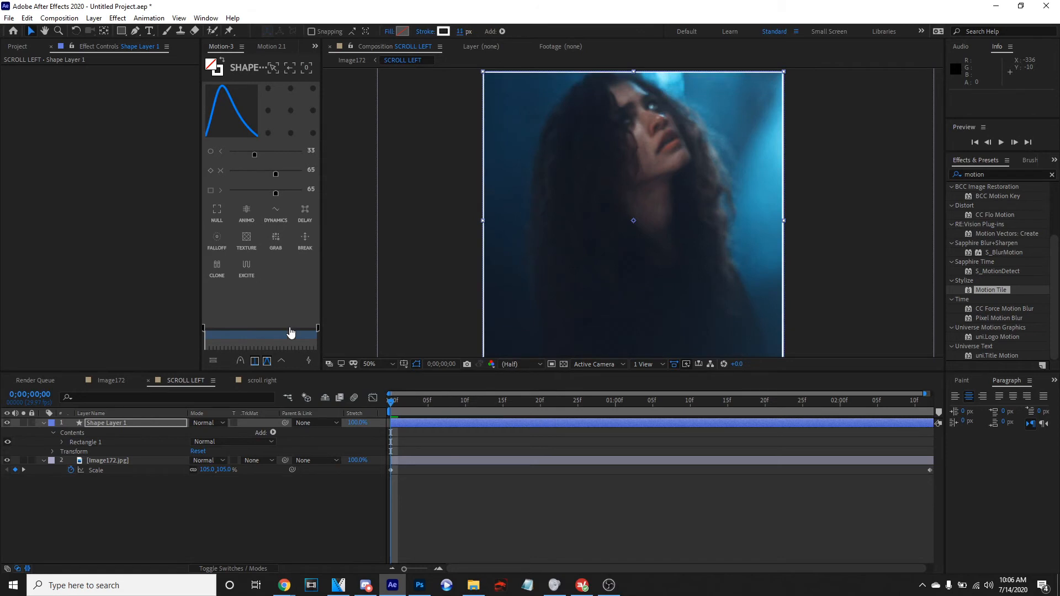
- Preview the bordered strip in the Image172 composition and open the scroll right composition at its first frame
click(110, 380)
key(space)
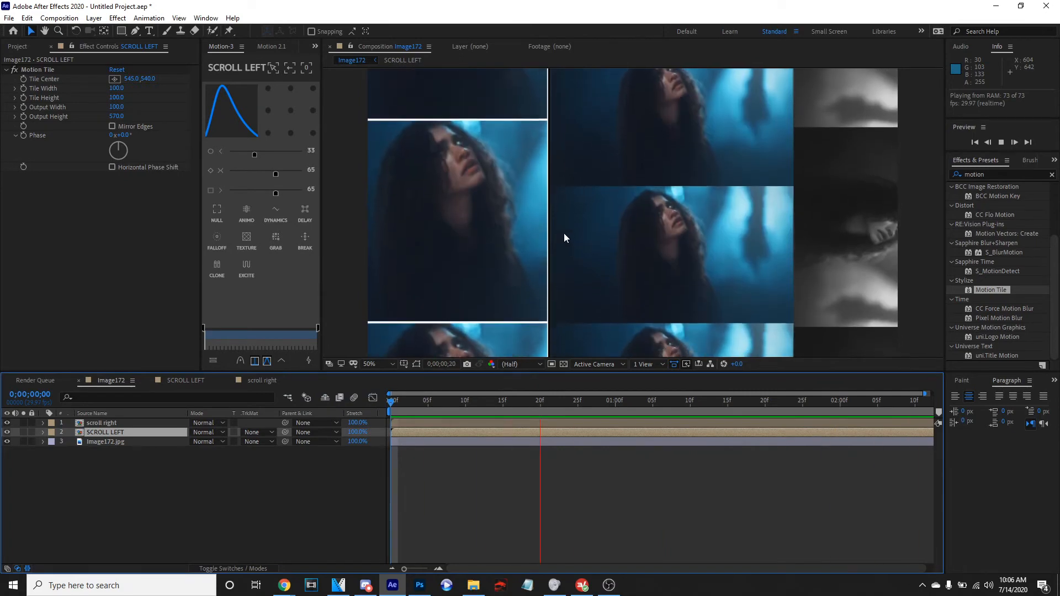
key(space)
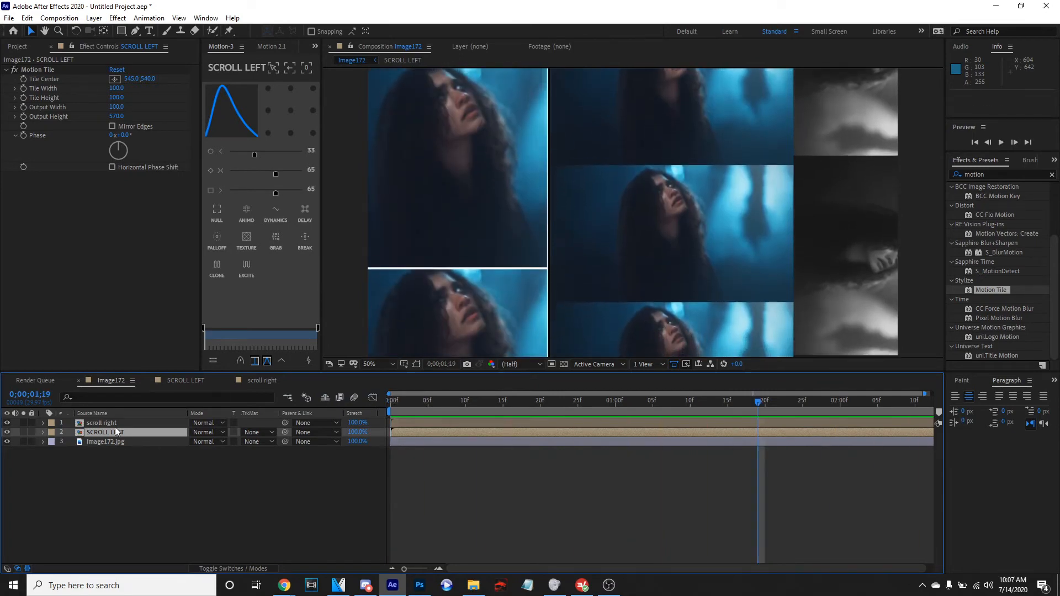
double_click(112, 423)
key(Home)
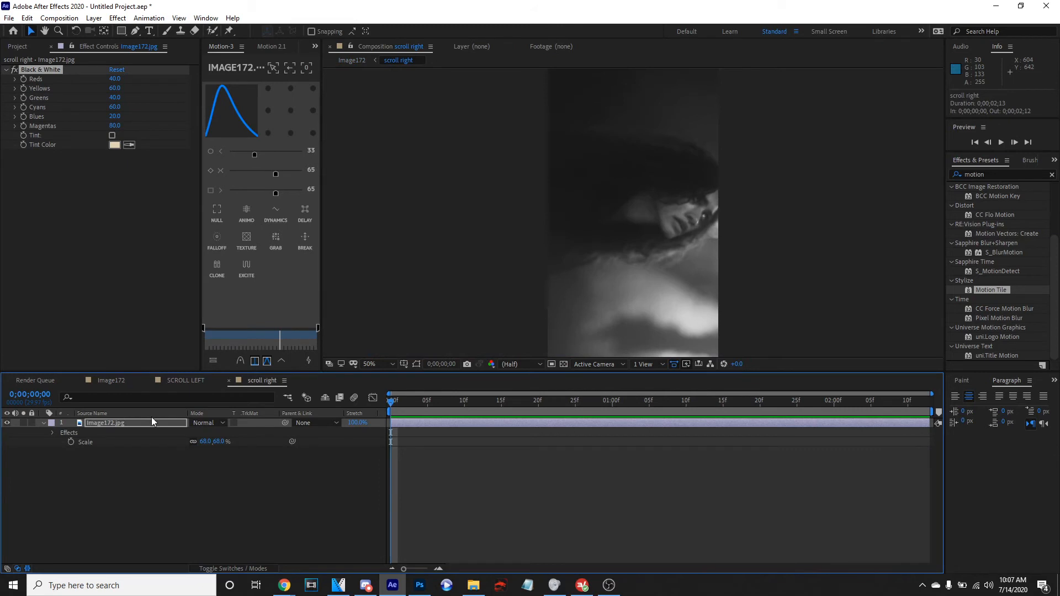
double_click(117, 31)
key(v)
key(ctrl+z)
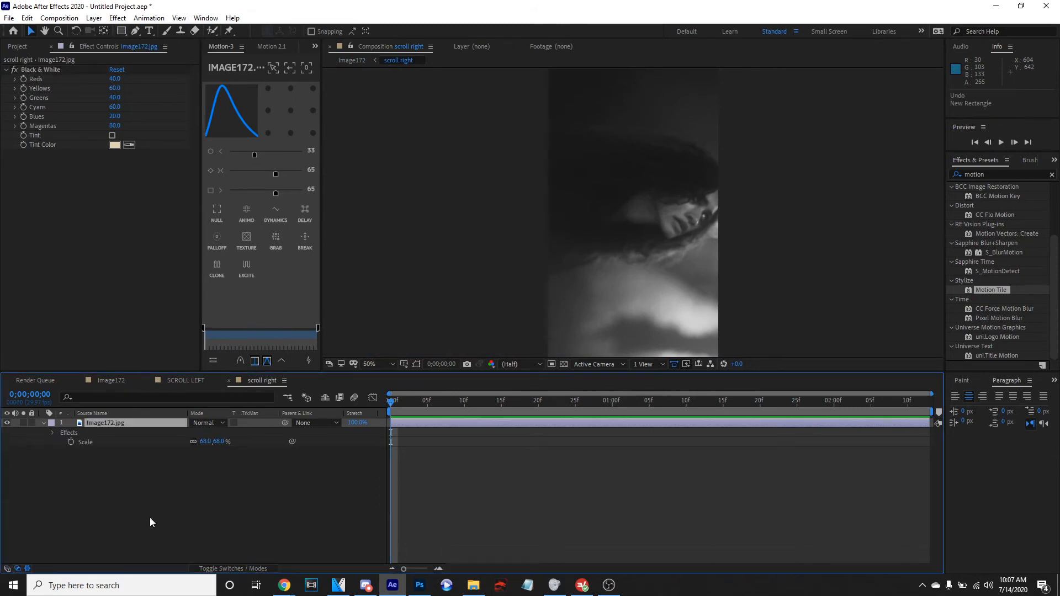
- Add a full-frame rectangle with no fill and a white 11 px stroke to the scroll right composition, and preview the result in Image172
click(150, 516)
double_click(118, 34)
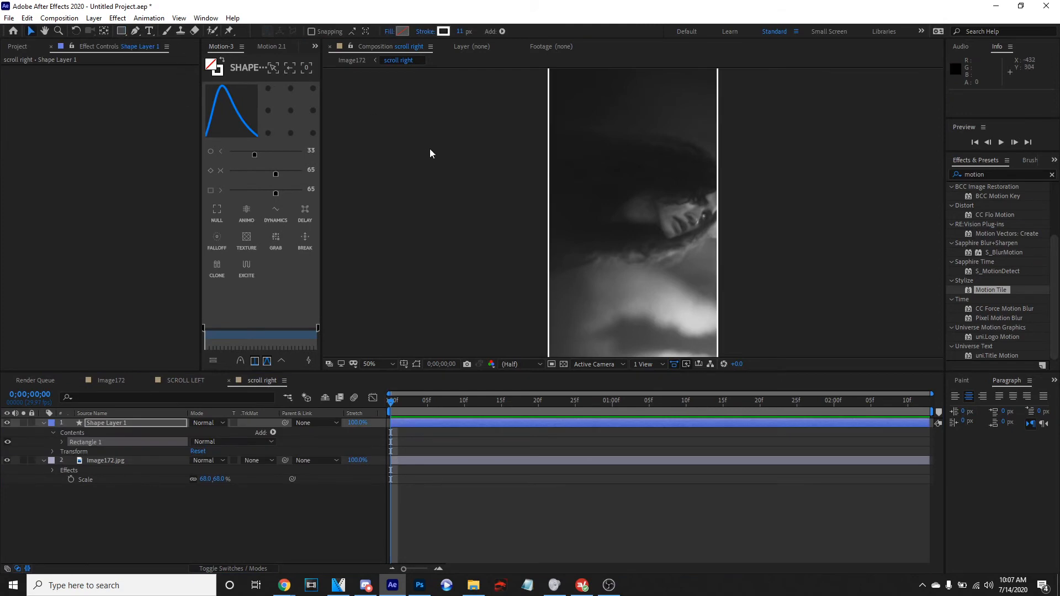
click(169, 383)
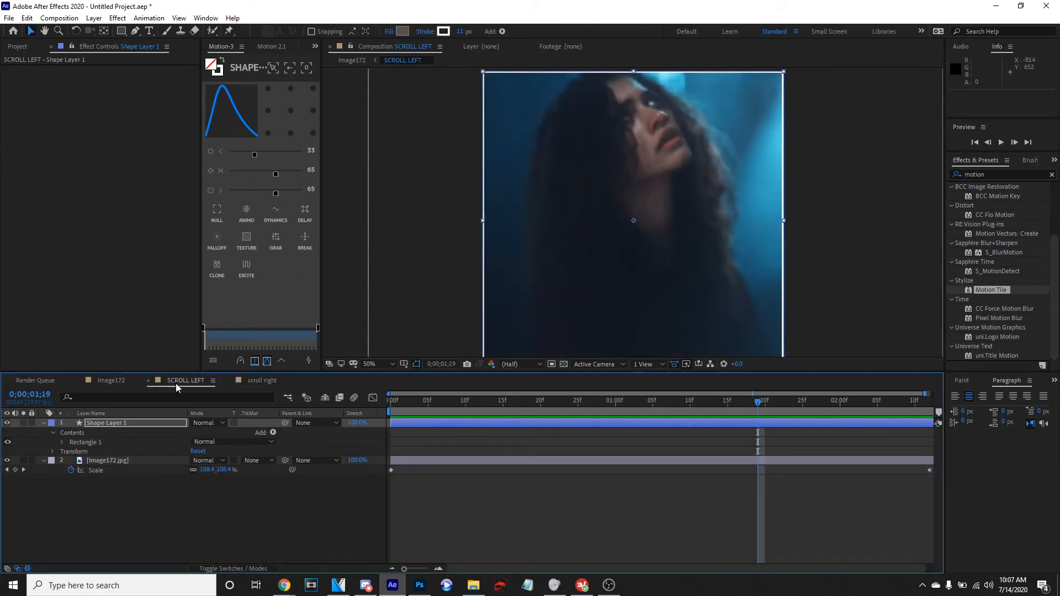
click(112, 381)
key(space)
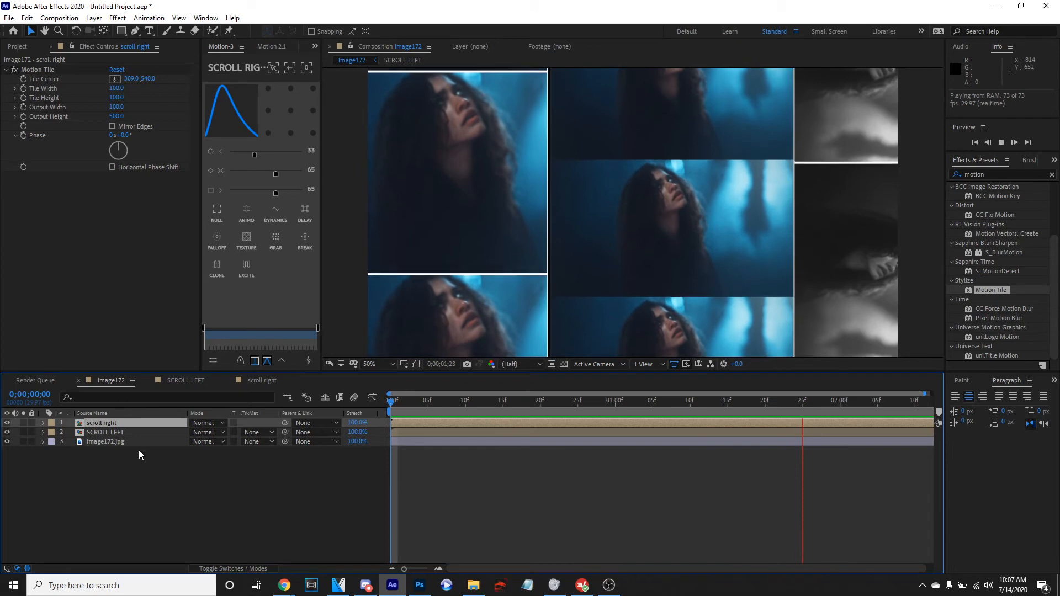
- Enable motion blur for the Image172 composition and its scroll right, SCROLL LEFT and Image172.jpg layers, and preview the animation
click(265, 530)
click(266, 565)
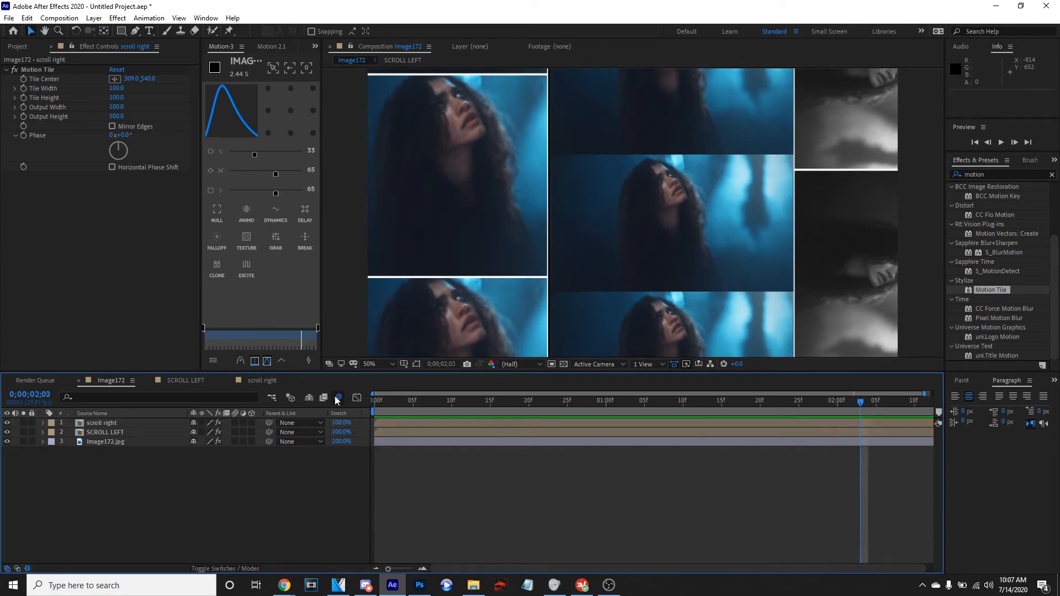
click(236, 443)
key(space)
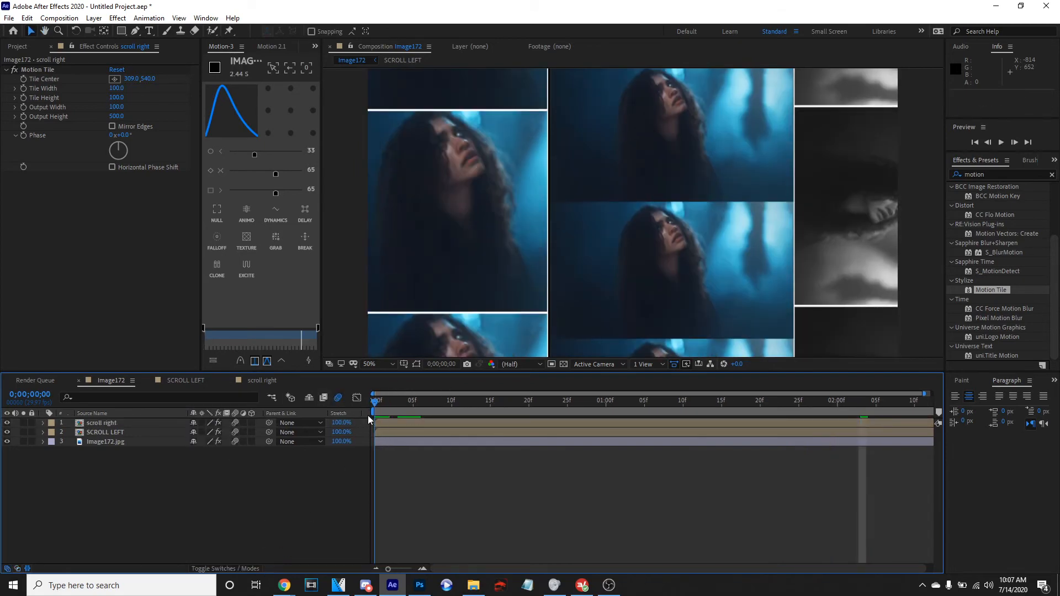
click(317, 423)
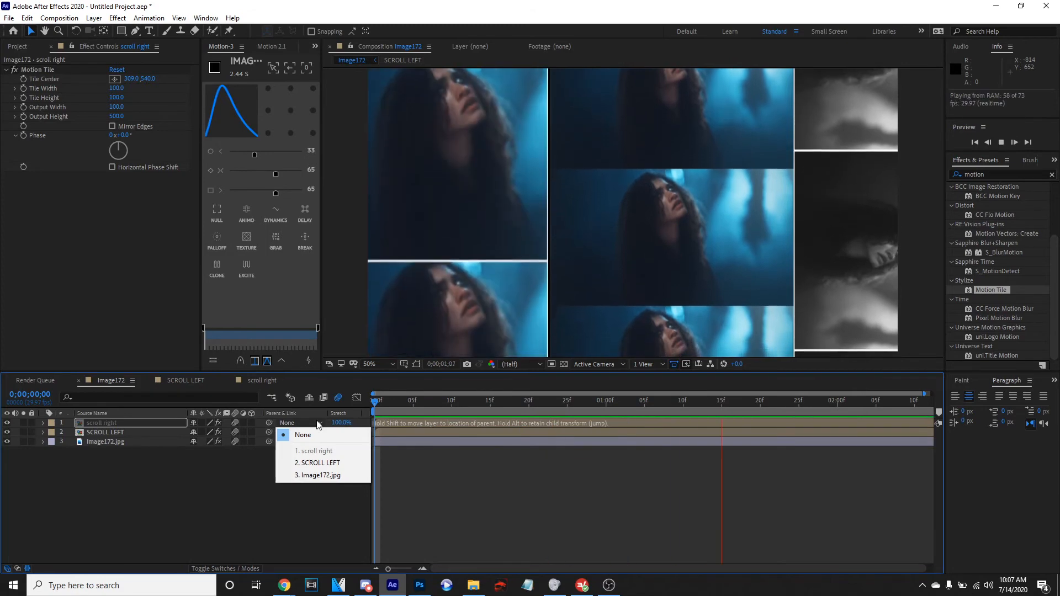
click(225, 509)
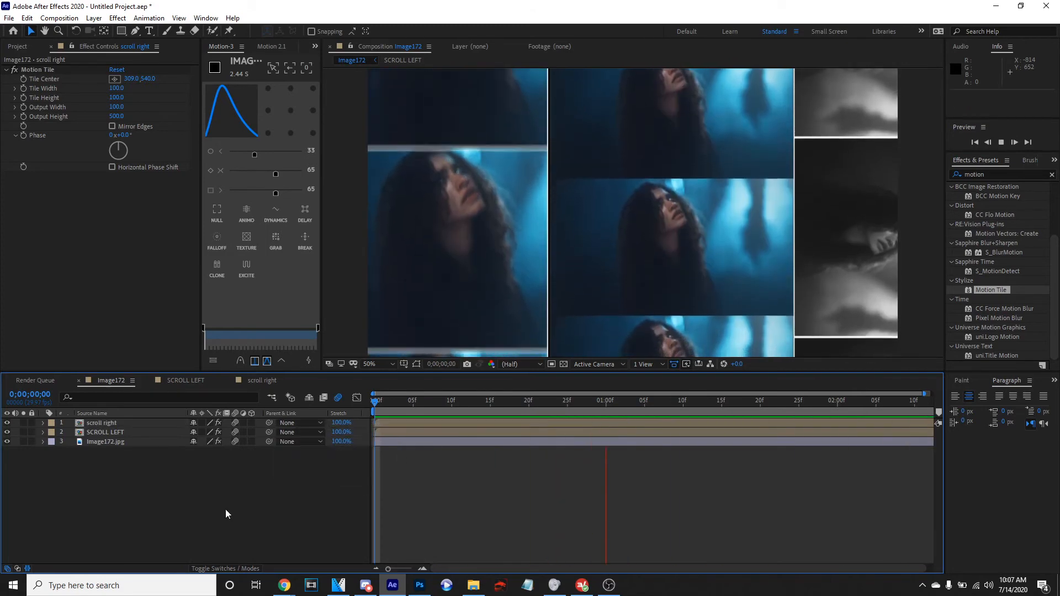
- Create a null object in the Image172 composition and return to the first frame
right_click(225, 510)
mouse_move(281, 394)
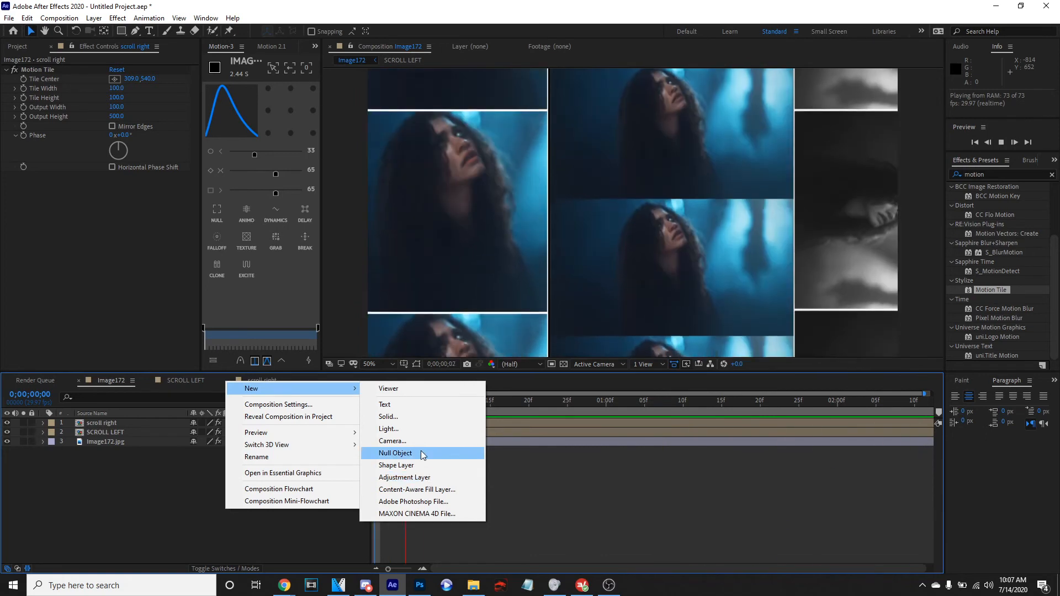
click(416, 452)
key(space)
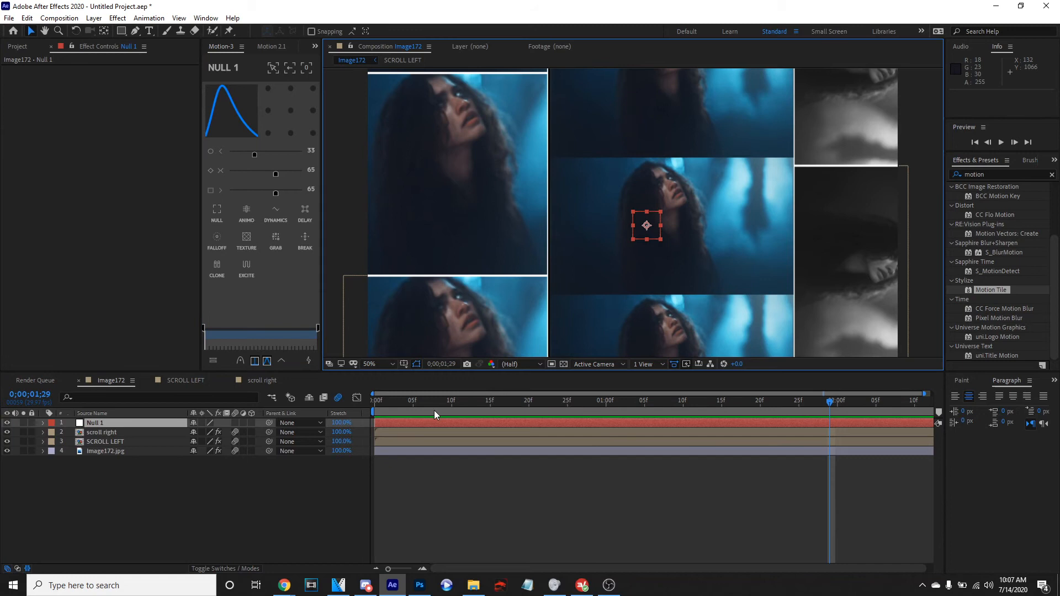
key(Home)
- Parent the scroll right, SCROLL LEFT and Image172.jpg layers to the null object
click(122, 442)
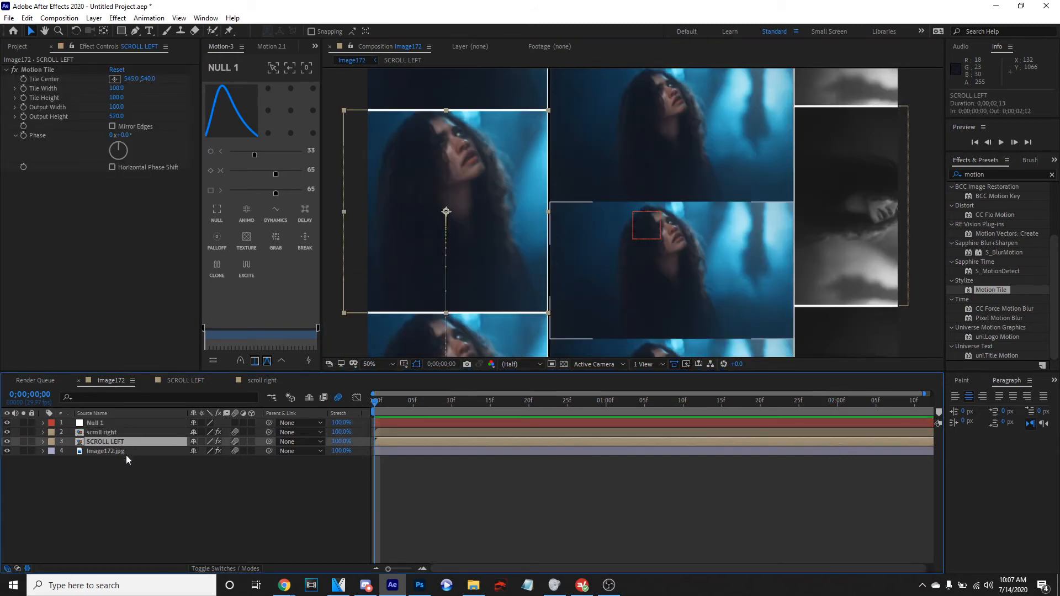
ctrl+click(126, 451)
ctrl+click(114, 433)
drag(268, 432, 118, 423)
- Keyframe the null's Scale from 100% at the first frame to 134% at 0;00;02;11 and ease both keyframes
click(118, 423)
key(s)
key(space)
drag(631, 400, 887, 407)
key(space)
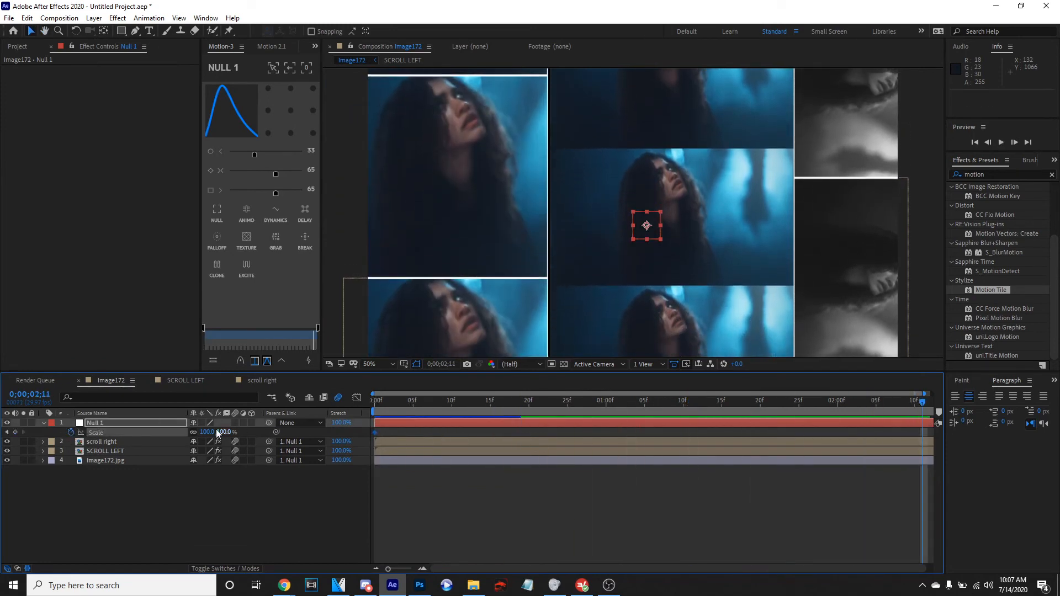
drag(213, 433, 233, 438)
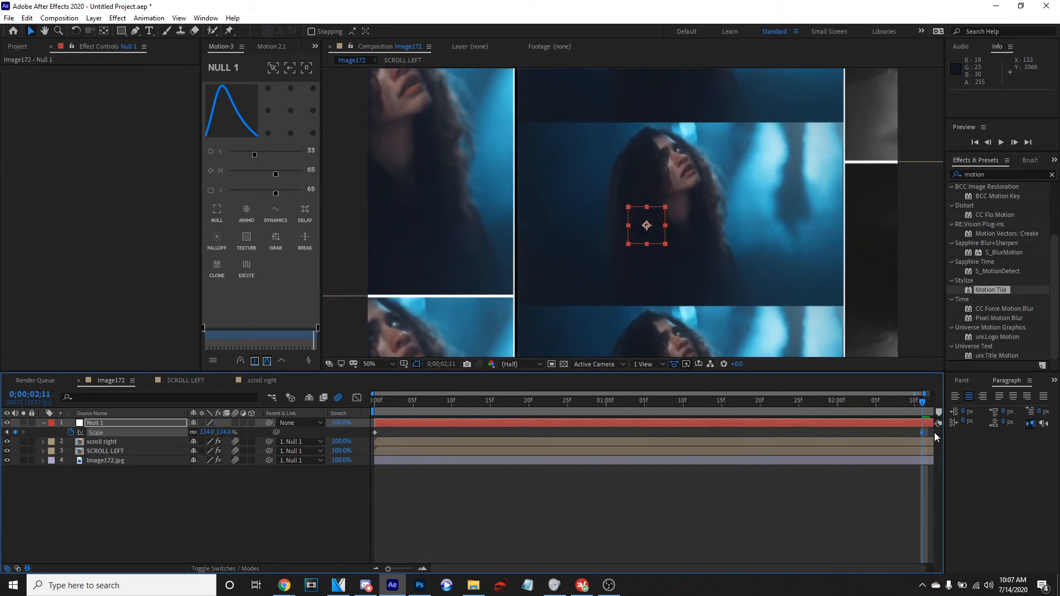
drag(335, 433, 960, 439)
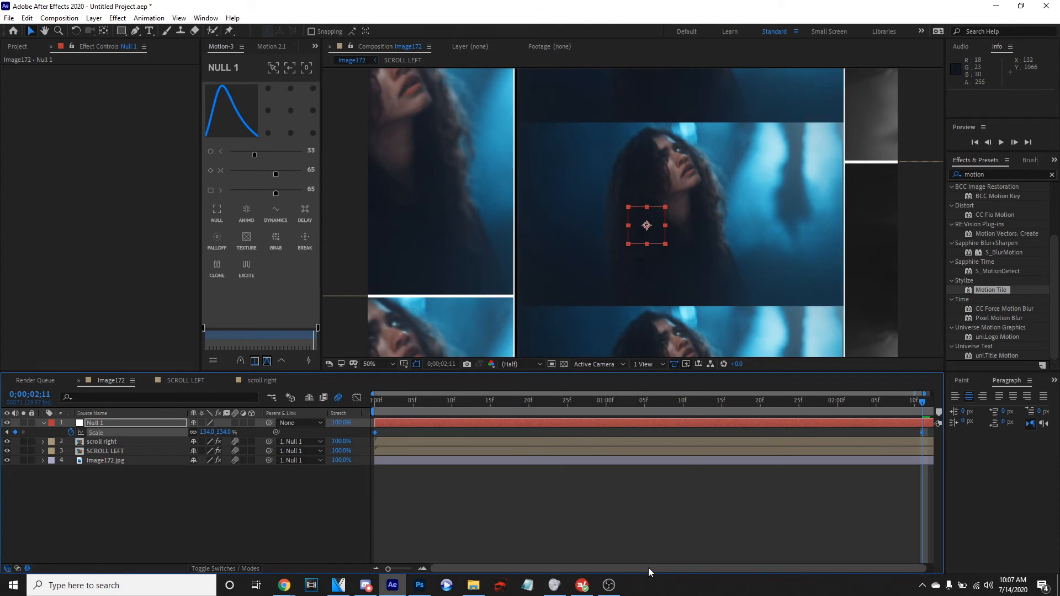
- Examine the Position keyframes of the two side strips and the speed graph of SCROLL LEFT's Position
click(117, 446)
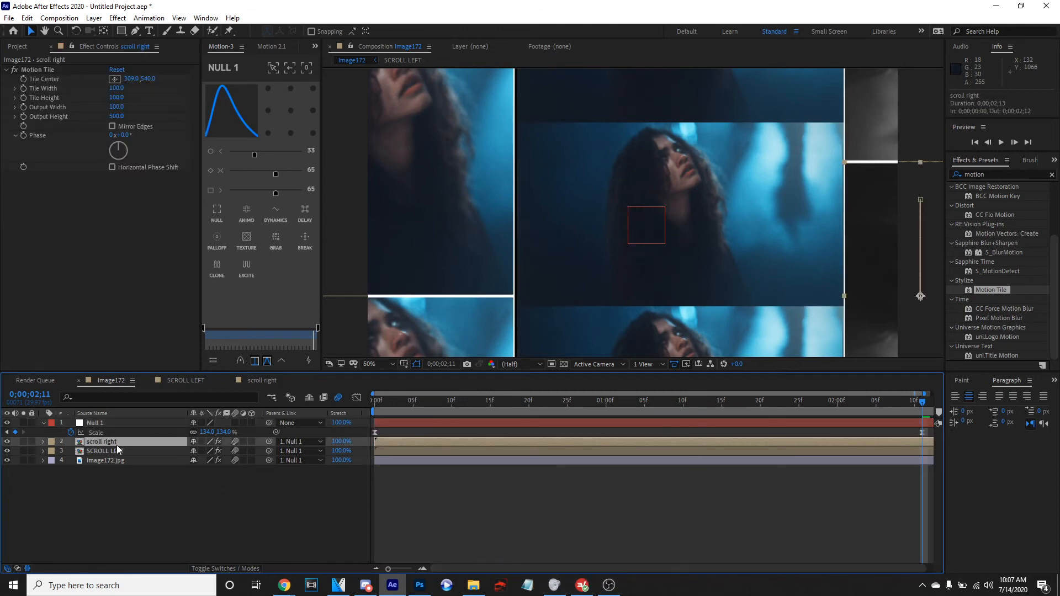
key(p)
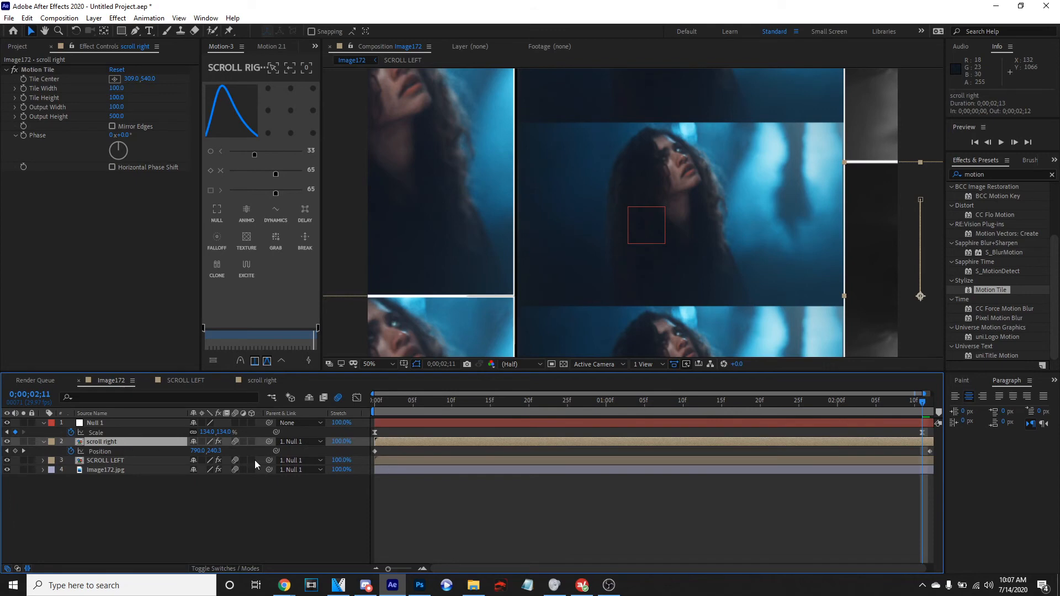
double_click(117, 444)
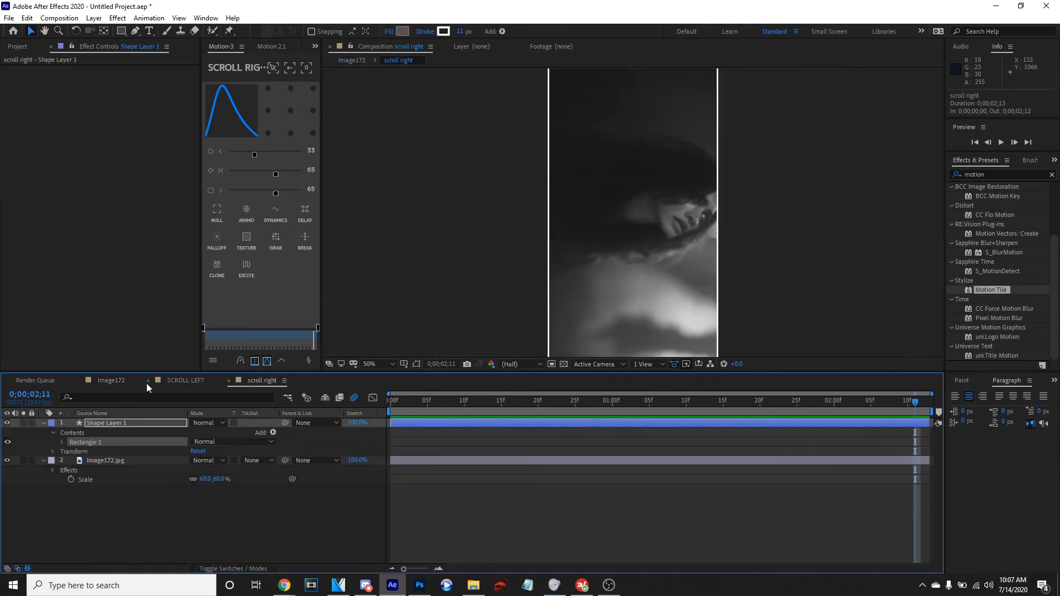
click(100, 383)
click(102, 452)
key(p)
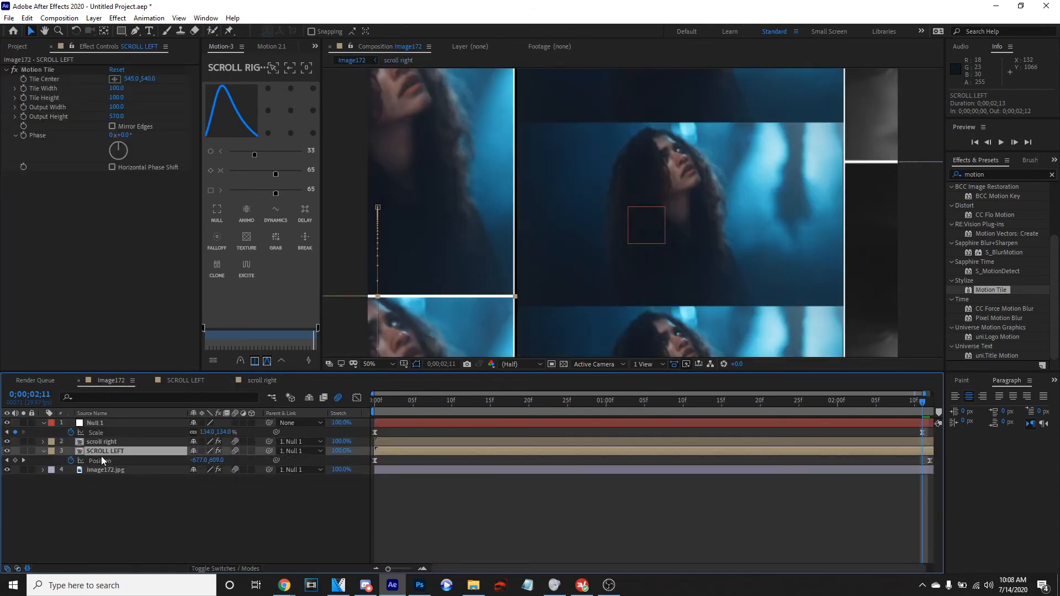
click(101, 461)
click(356, 397)
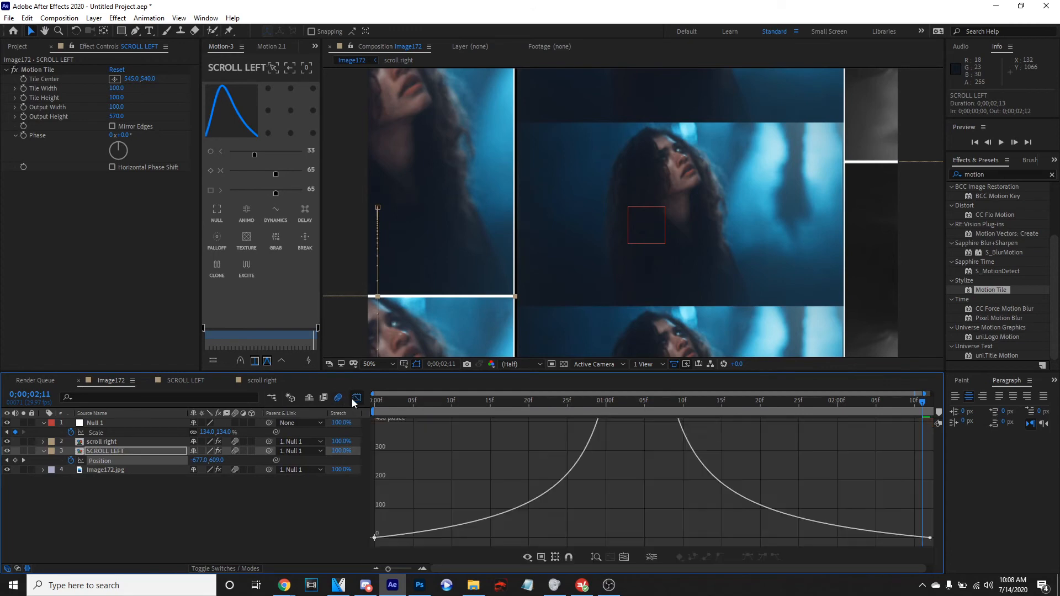
click(717, 482)
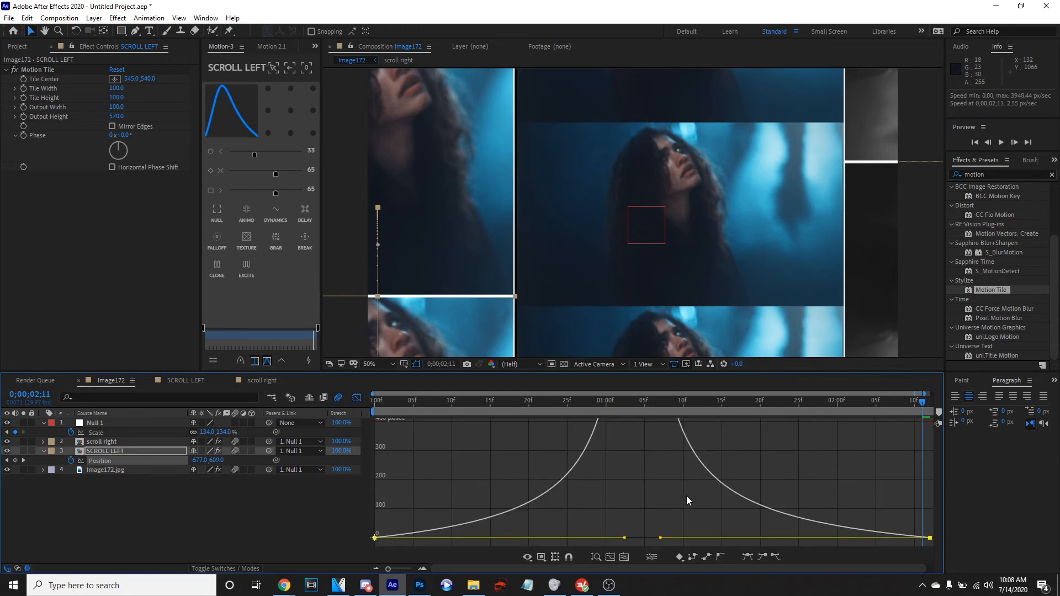
- Extend both ease handles of the null's Scale speed graph toward the middle for a steep central peak, and preview the zoom
click(101, 422)
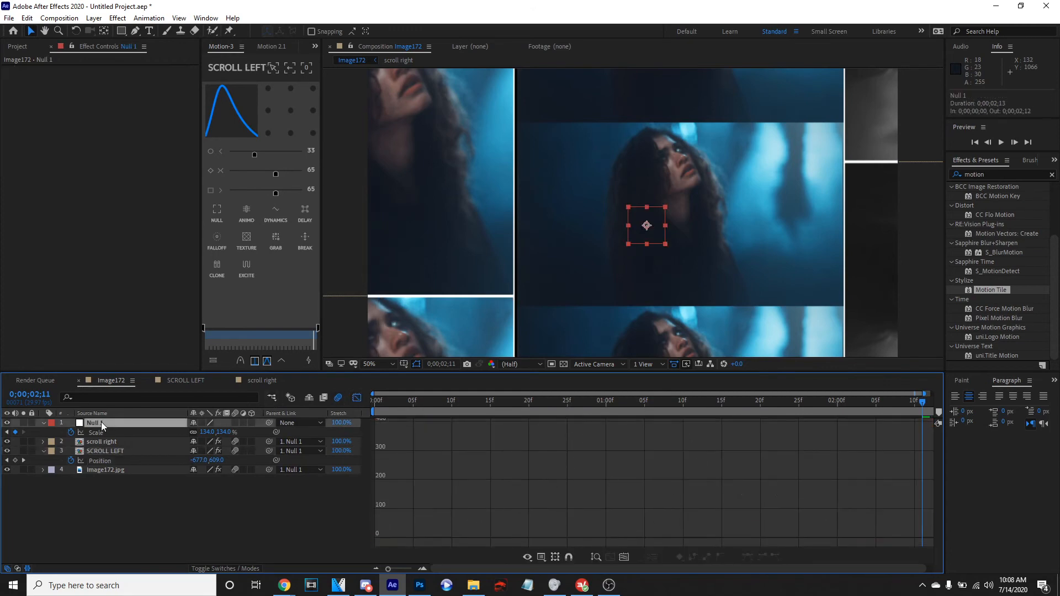
click(94, 432)
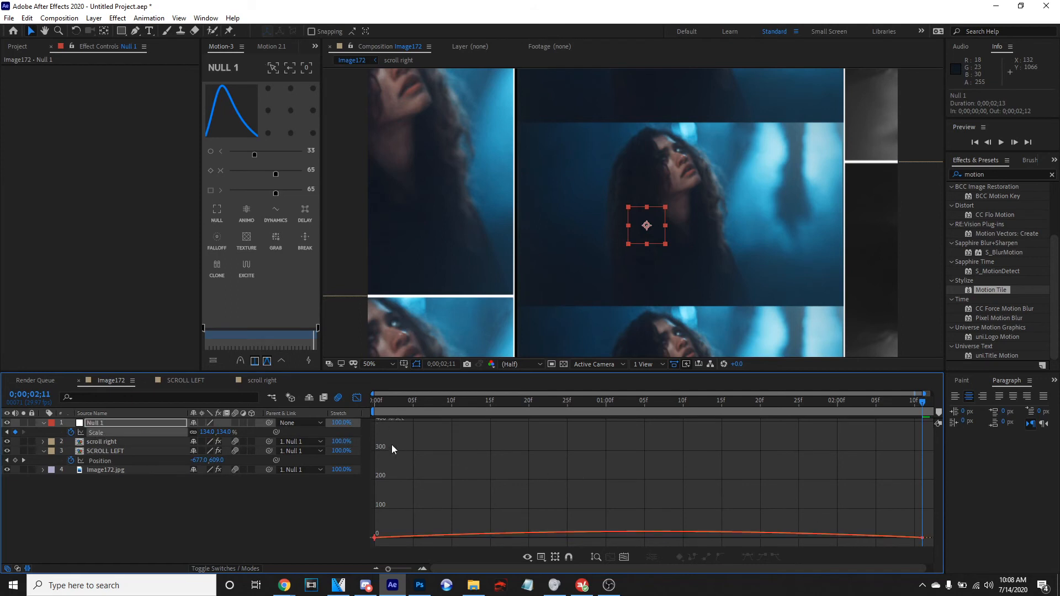
click(625, 557)
click(792, 458)
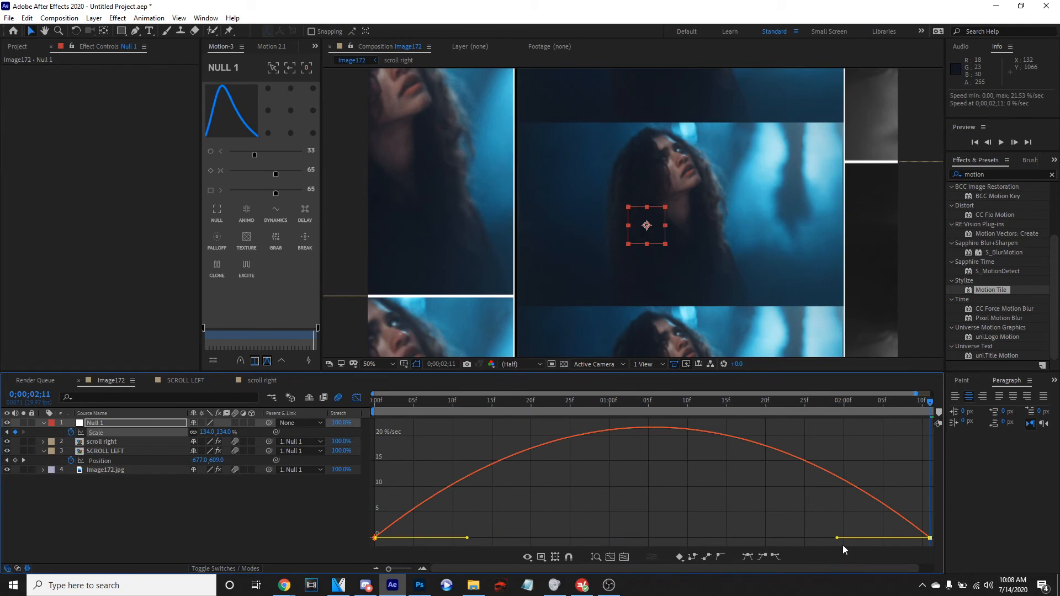
drag(838, 540, 683, 538)
click(464, 539)
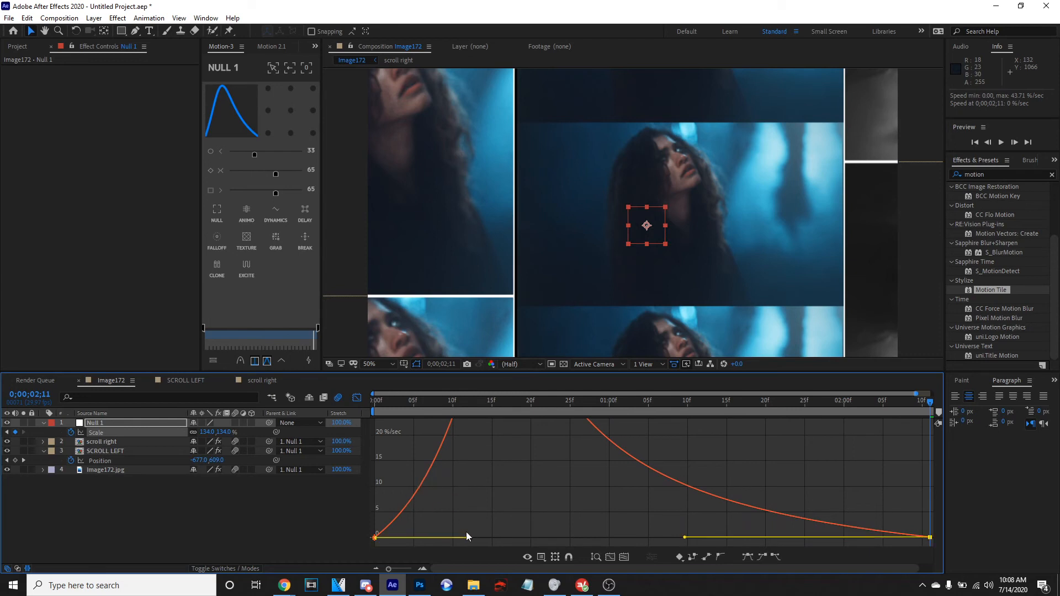
drag(468, 540, 624, 539)
key(space)
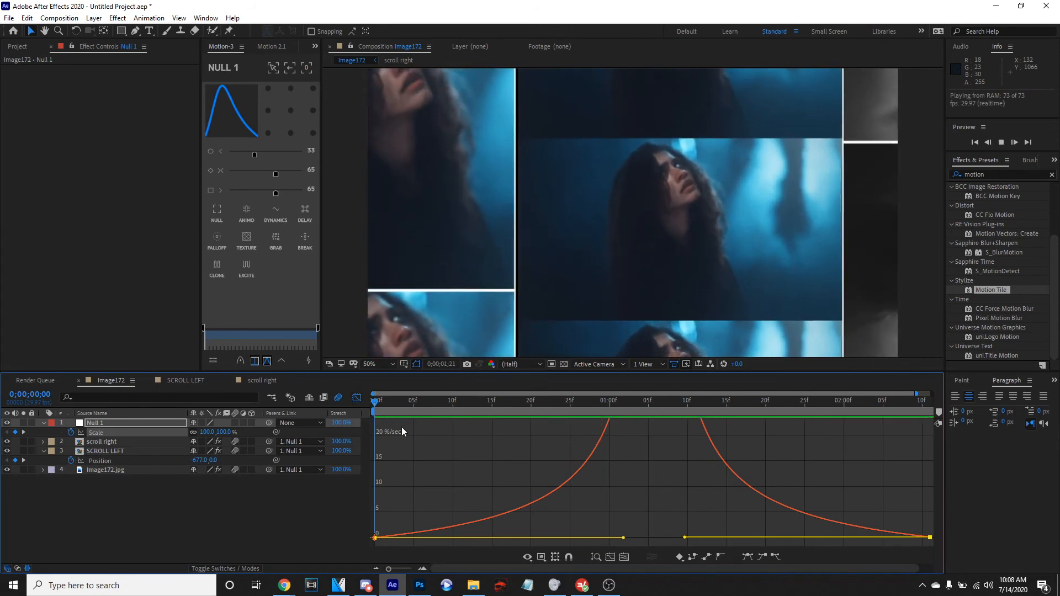
- Refine the null's Scale ease handles to about 0;00;01;00 and 0;00;01;06, close the speed graph and collapse the layer properties
drag(691, 542, 635, 539)
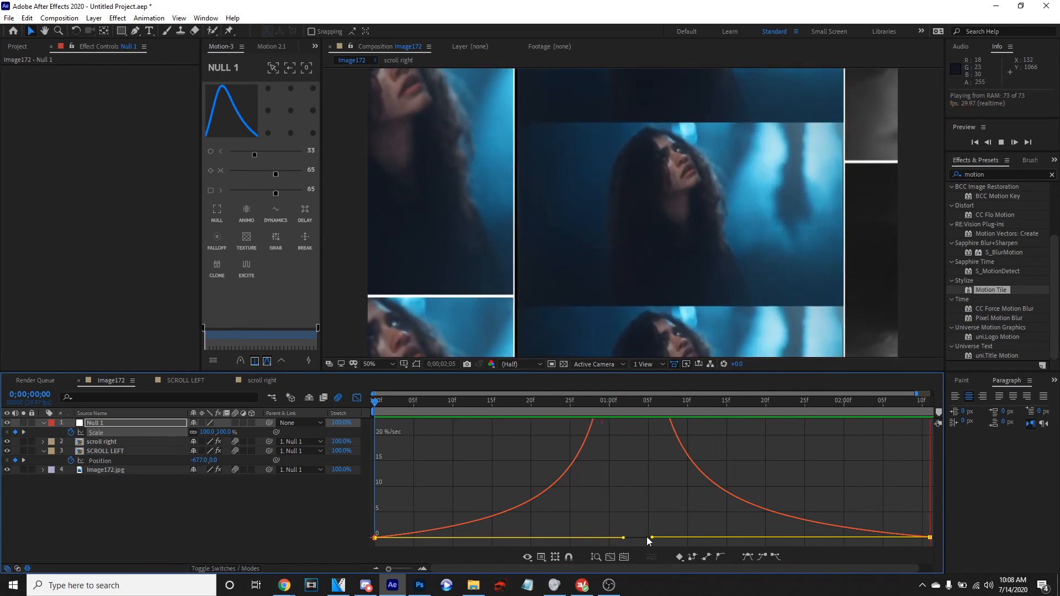
drag(624, 539, 647, 538)
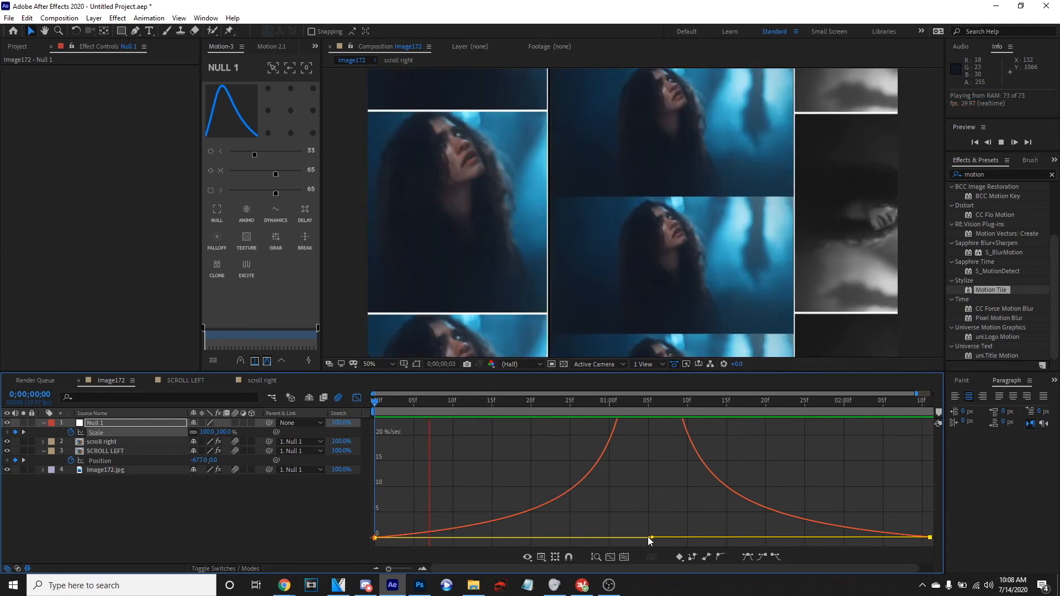
drag(648, 537, 676, 539)
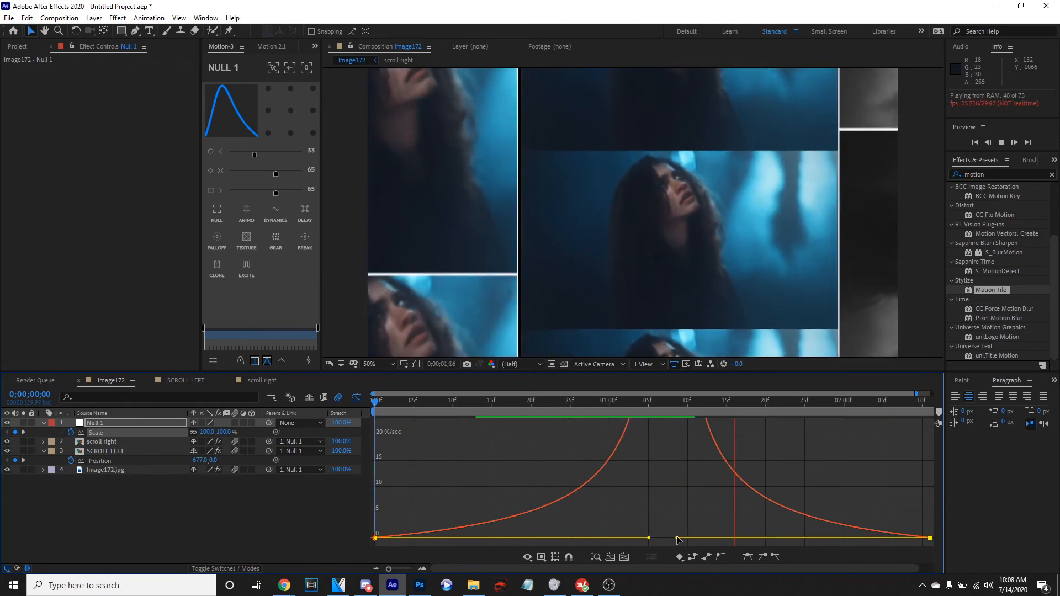
drag(649, 538, 609, 538)
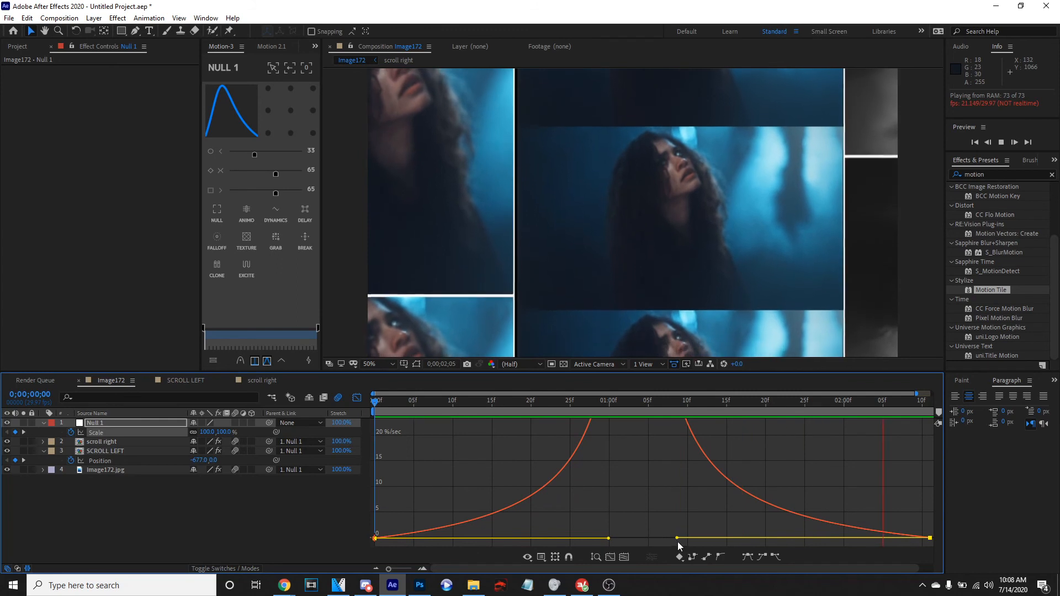
drag(678, 539, 657, 540)
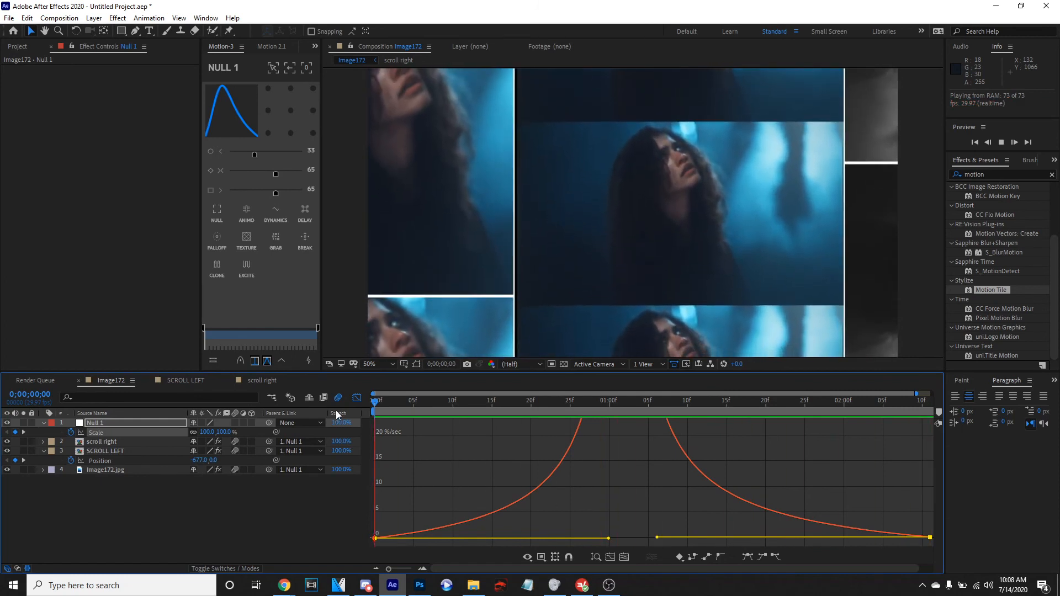
click(356, 398)
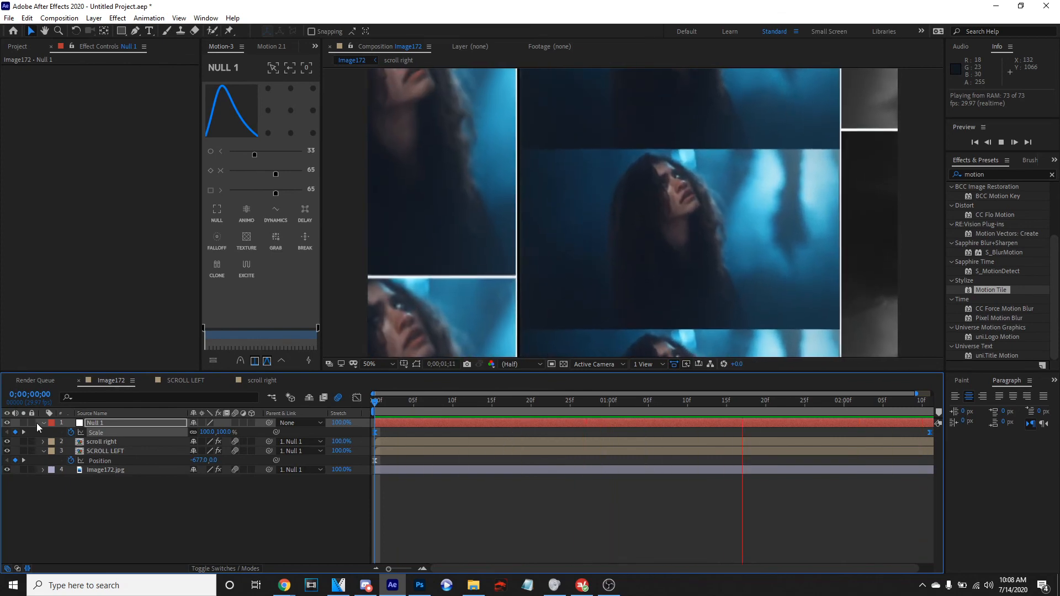
click(38, 423)
key(u)
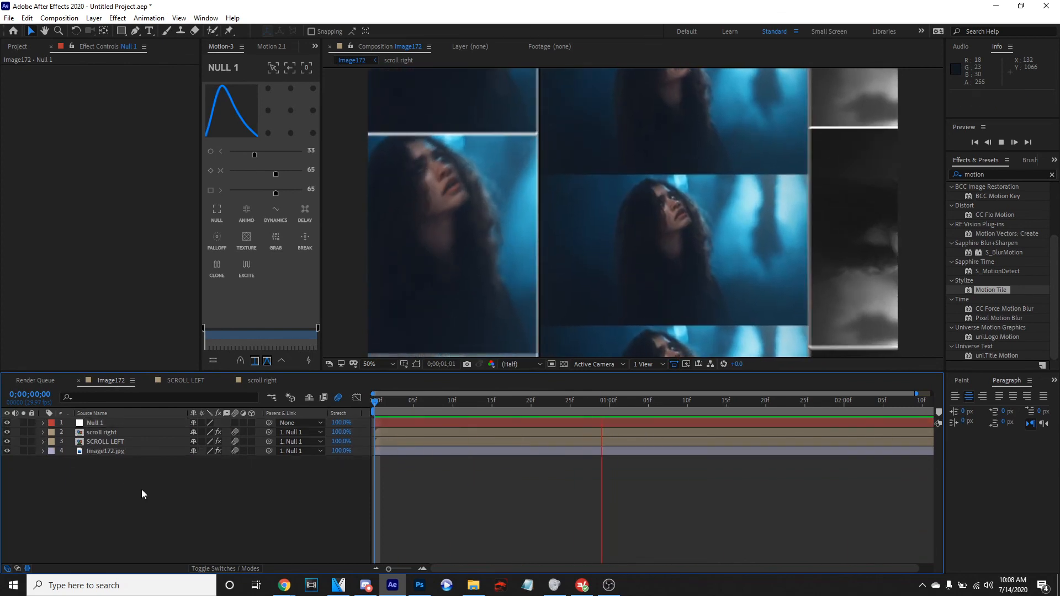
key(space)
click(108, 424)
drag(542, 413, 471, 413)
key(p)
key(space)
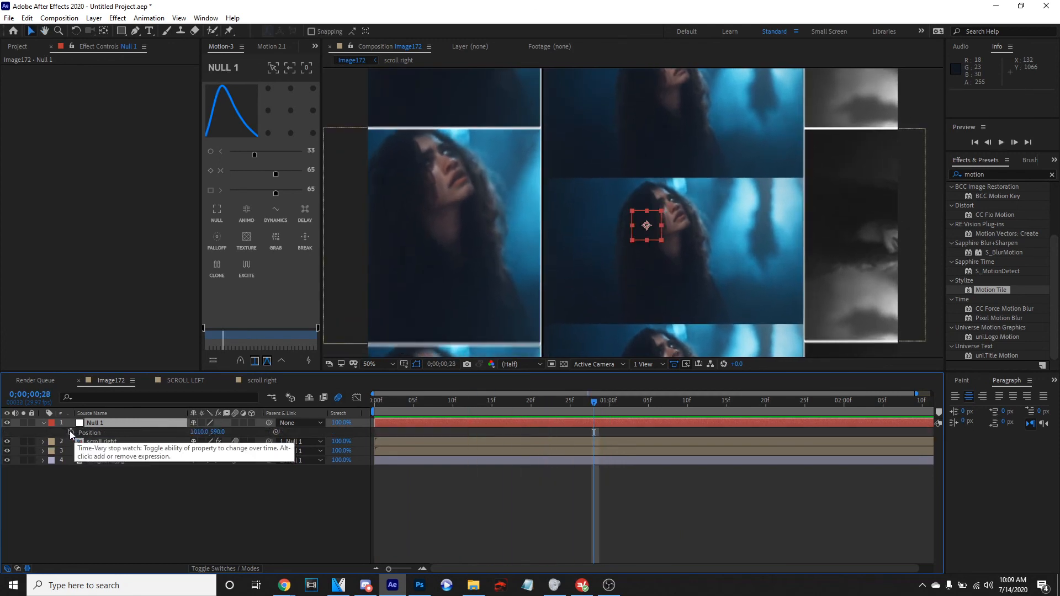
right_click(97, 433)
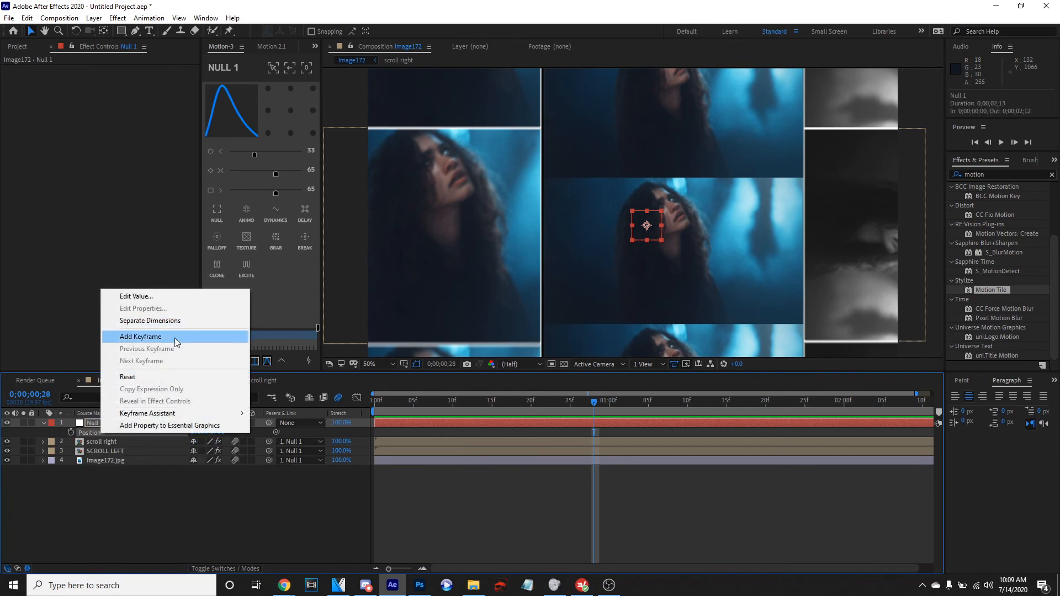
key(Escape)
- Animate an Opacity flicker on the Image172.jpg layer with five keyframes from 0;00;00;20 to 0;00;01;08, ending at 100%
click(115, 442)
click(115, 451)
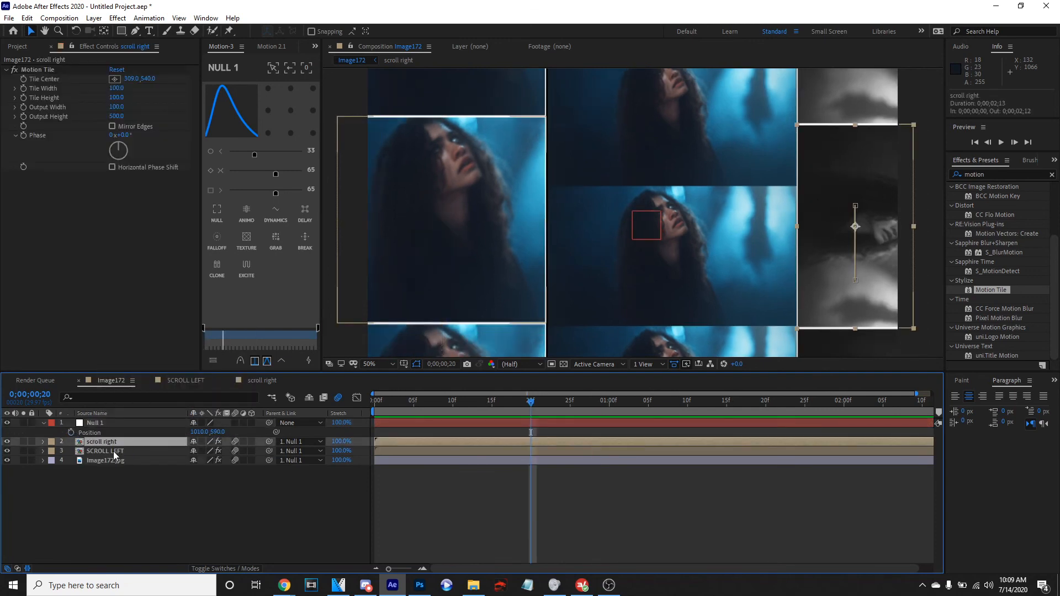
click(111, 460)
key(t)
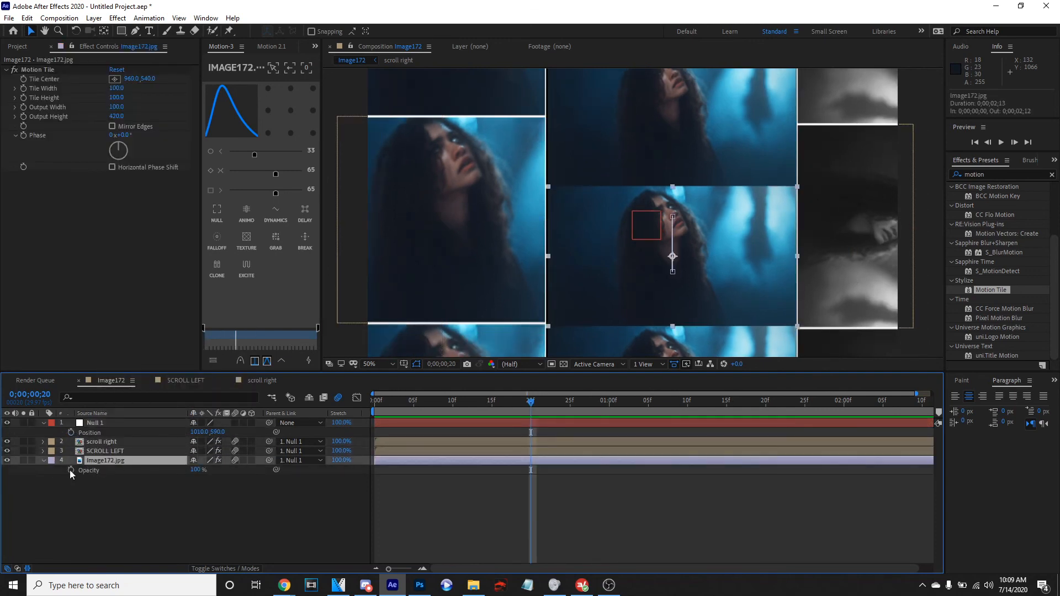
key(space)
drag(200, 474, 232, 472)
key(space)
key(space)
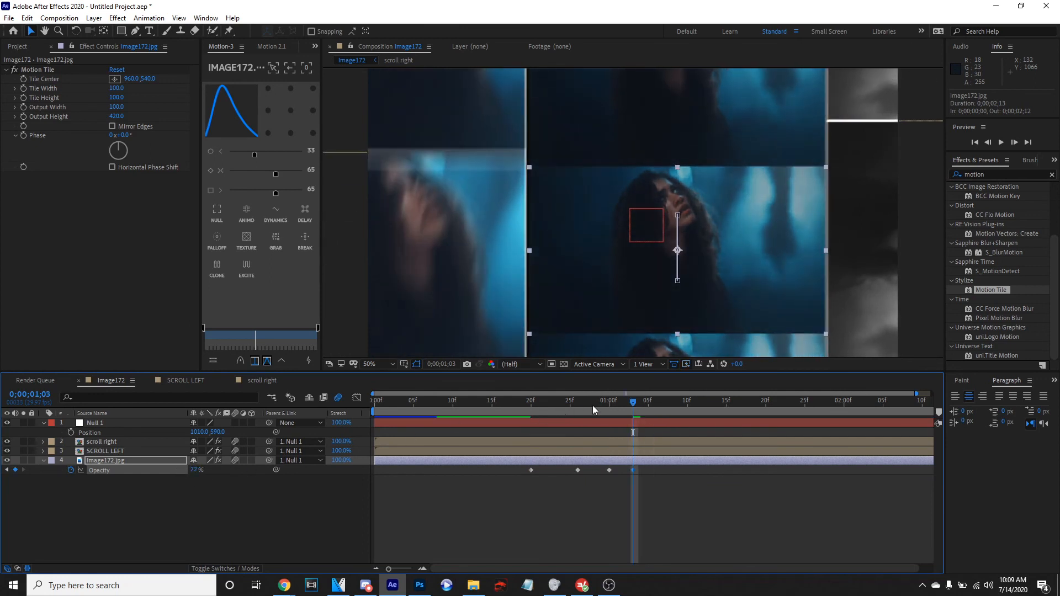
drag(633, 407, 672, 407)
drag(191, 471, 215, 471)
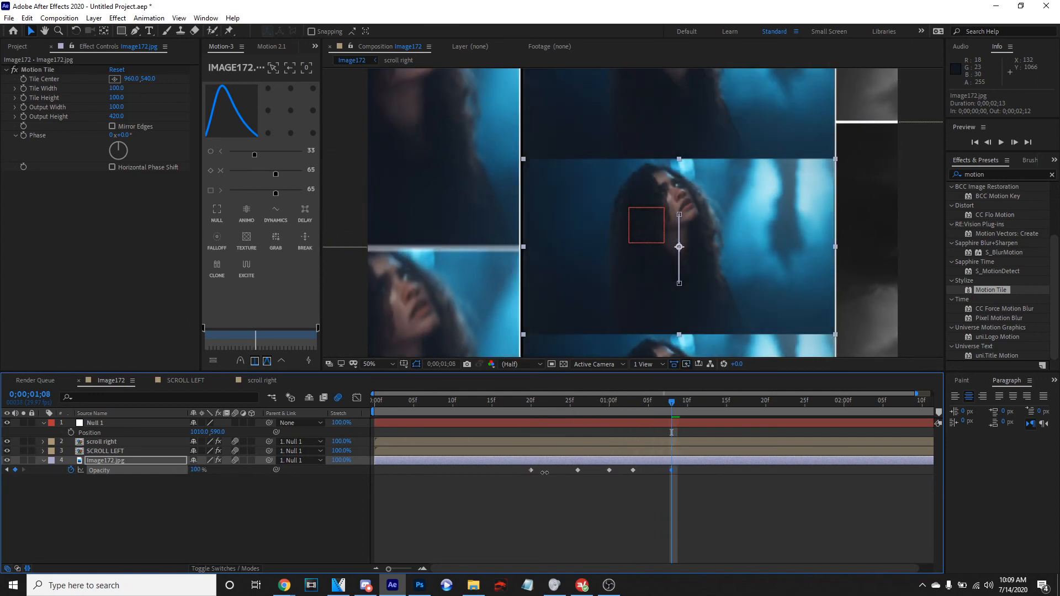
- Preview the Image172 composition to check the opacity flicker during the scroll and zoom
click(111, 462)
drag(611, 412, 552, 420)
key(space)
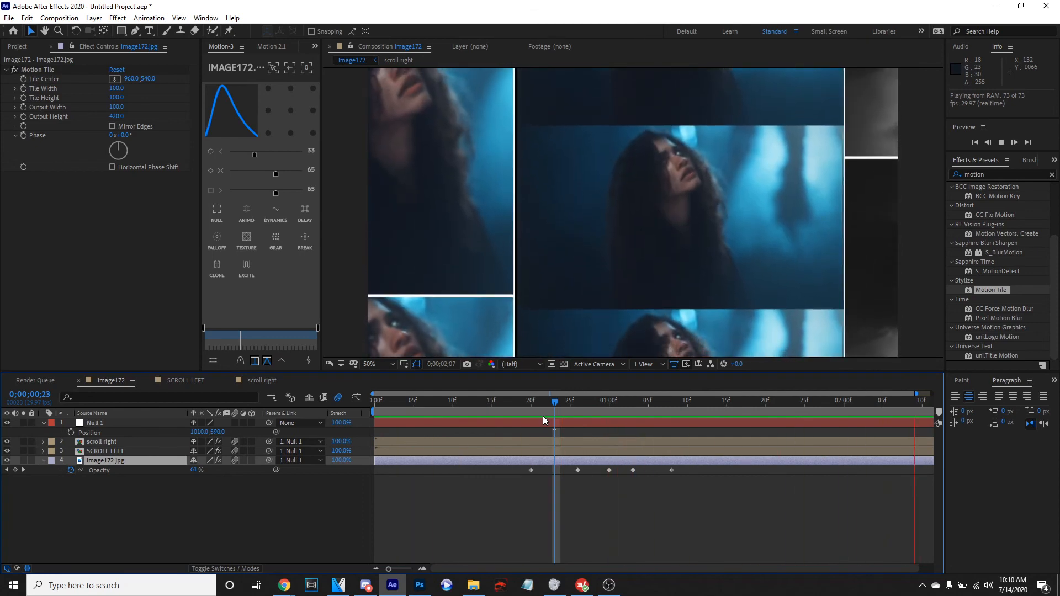
key(space)
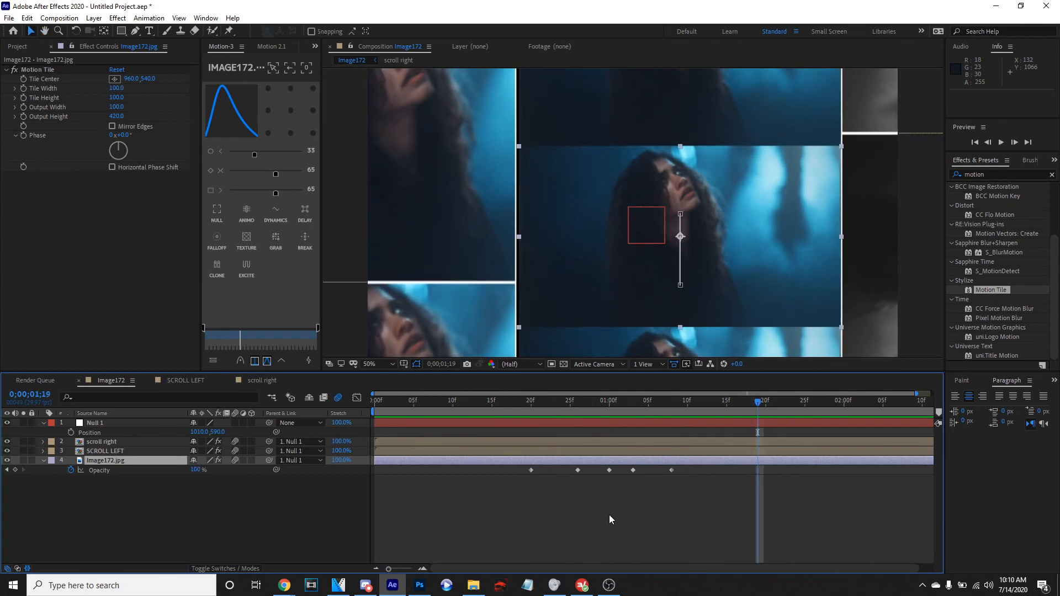